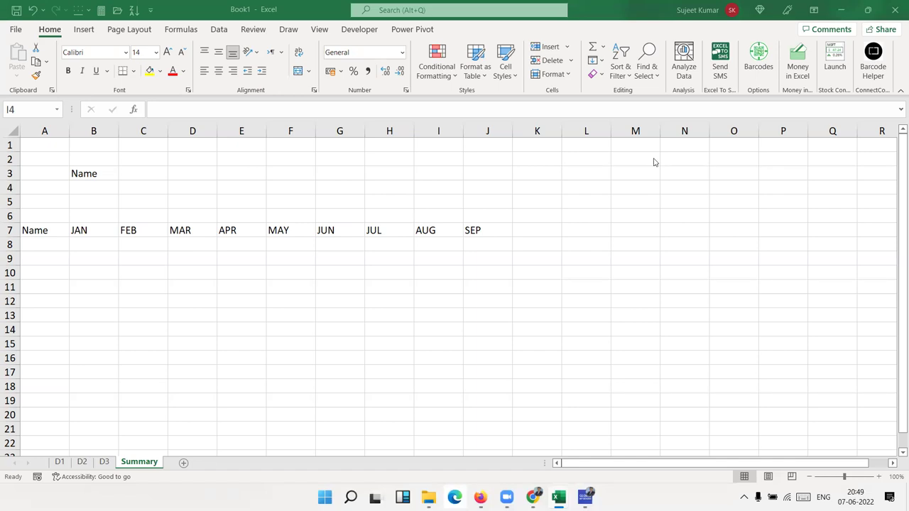
Step: Look over the data on sheets D1, D2 and D3, then return to Summary
left_click(61, 462)
left_click(82, 462)
left_click(104, 462)
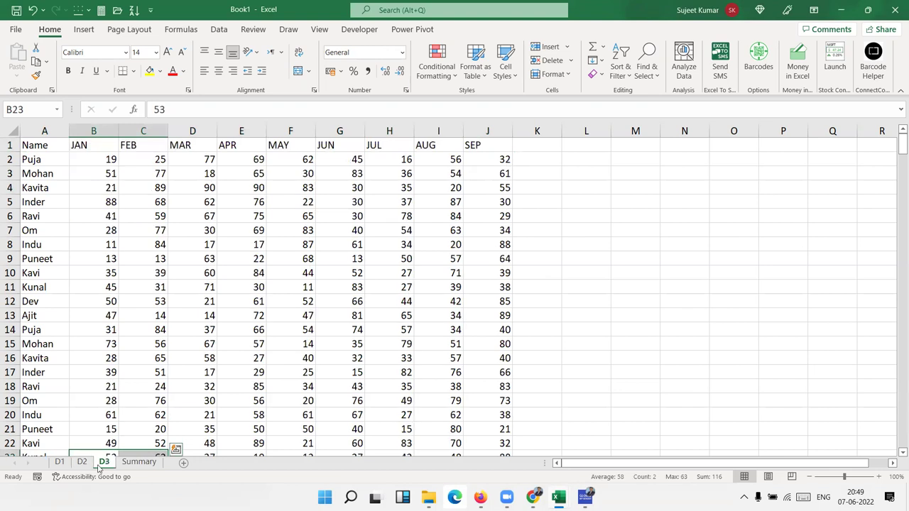
left_click(139, 463)
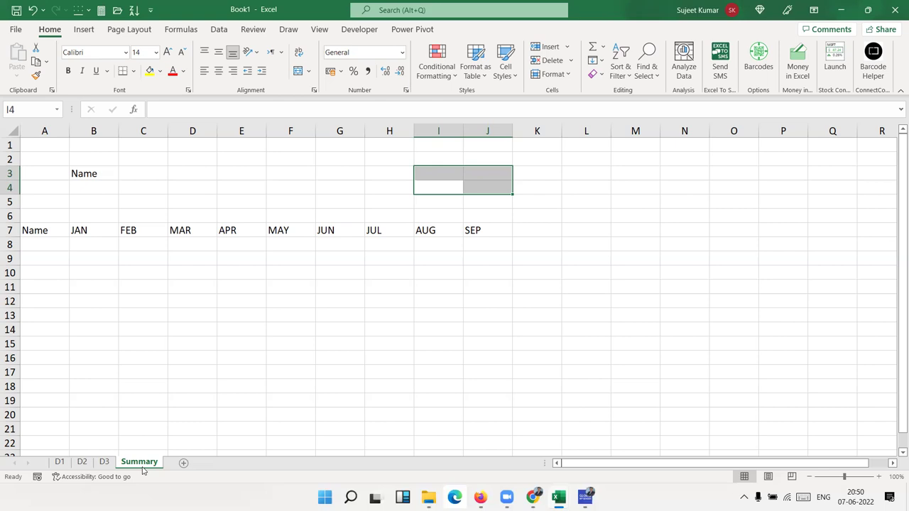
Step: Enter Puja in C3 beside the Name label, then select A8 below the month headers
key("Left")
key("Left")
key("Left")
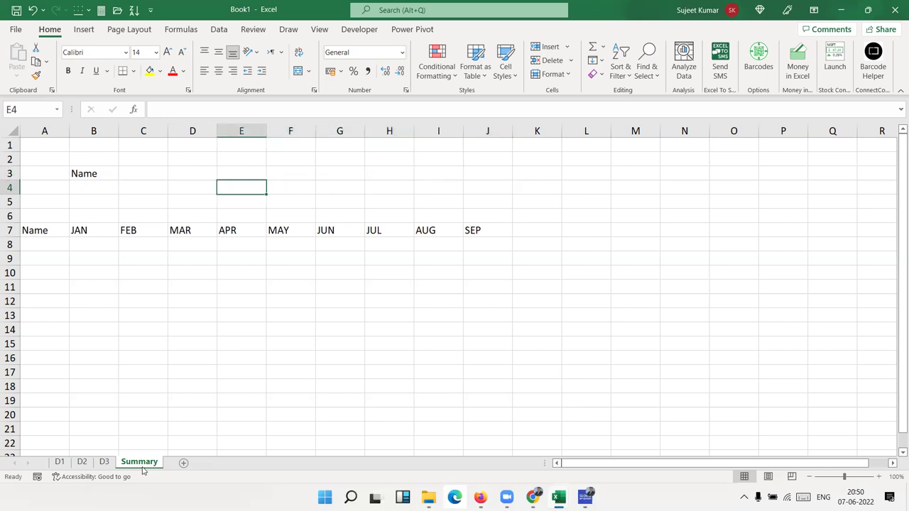
key("Left")
key("Left")
key("Left")
key("Up")
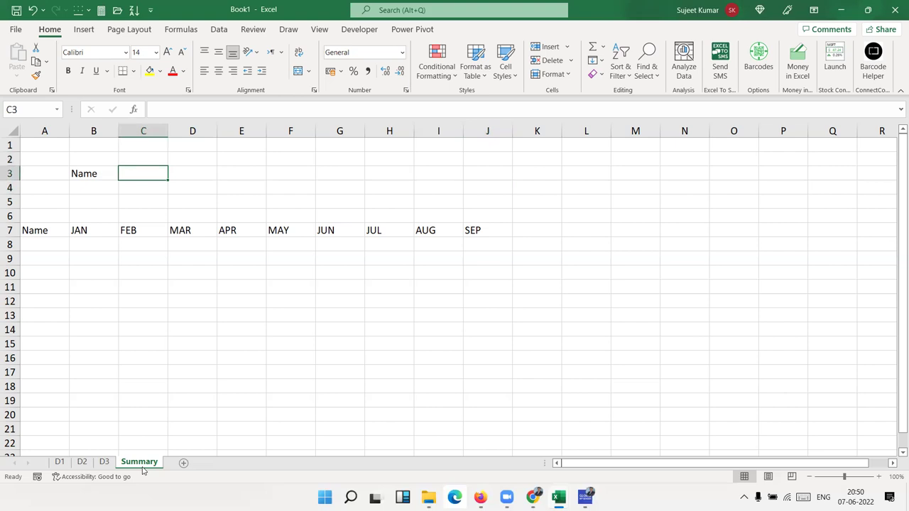
type("Puja")
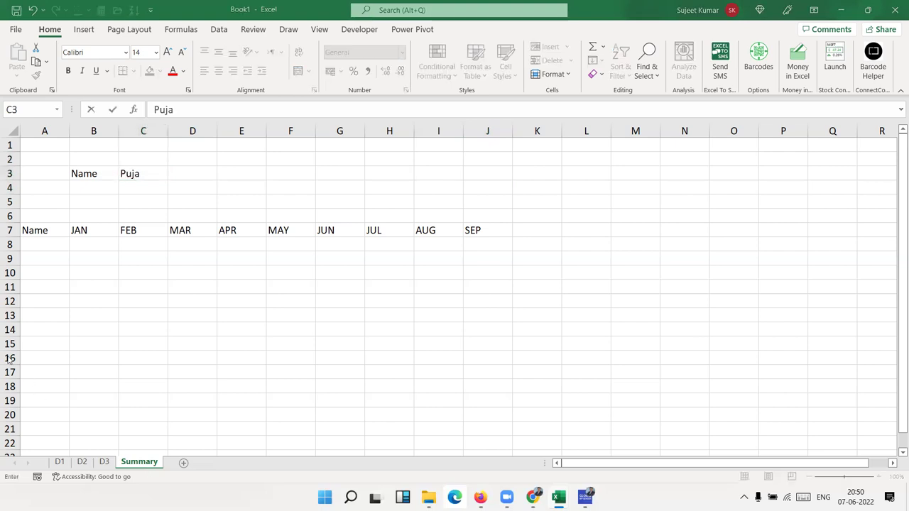
mouse_move(46, 242)
left_mouse_down()
mouse_move(483, 270)
mouse_move(473, 313)
left_mouse_up()
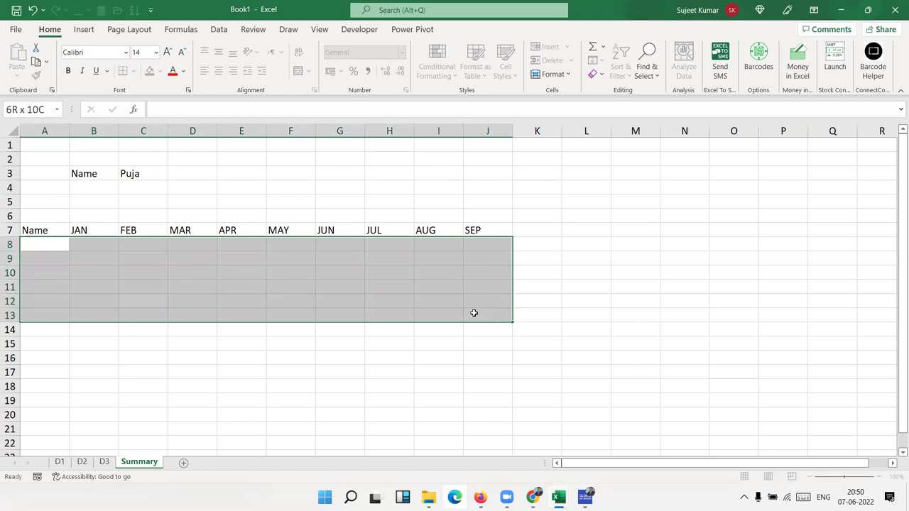
left_click(64, 245)
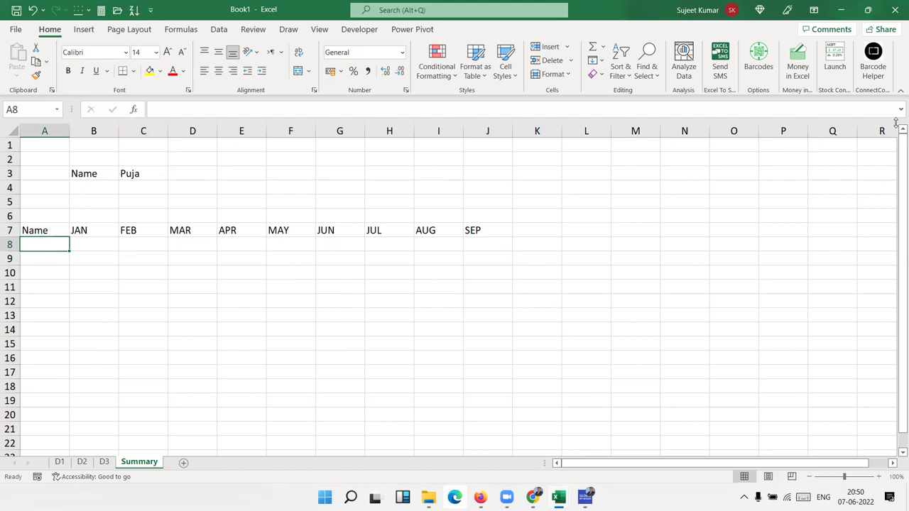
Step: Start a FILTER formula in A8 over sheet D1's data range A1:J327
type("=")
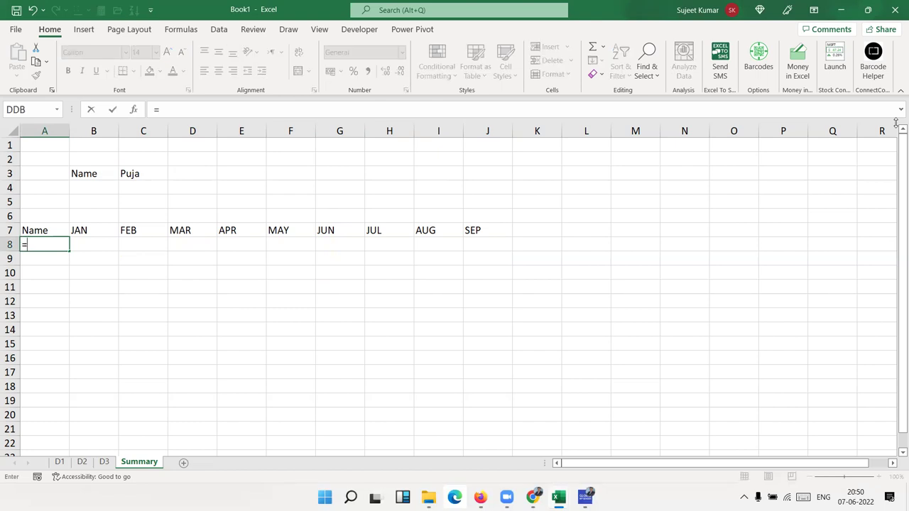
type("fil")
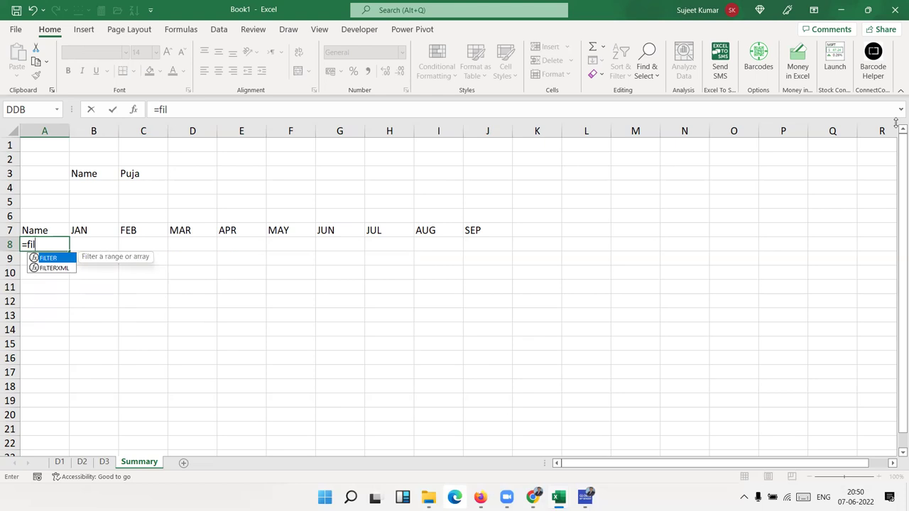
key("Tab")
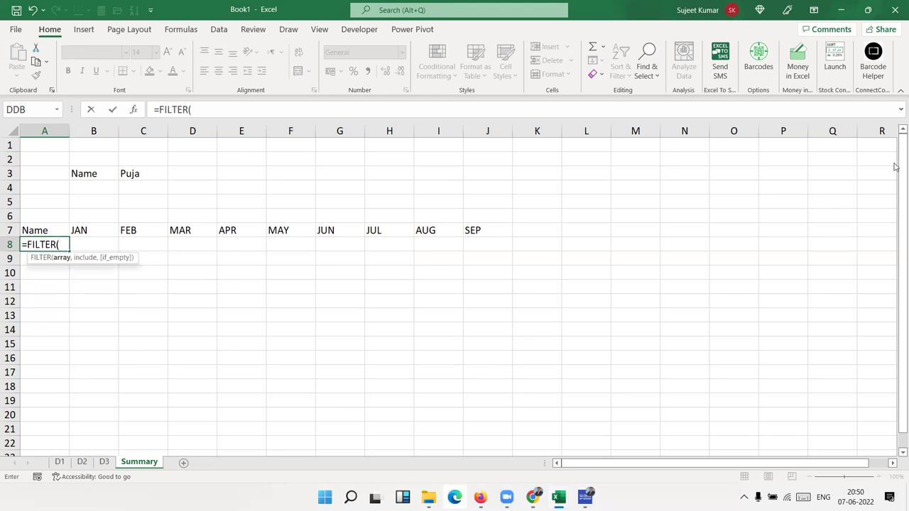
left_click(59, 462)
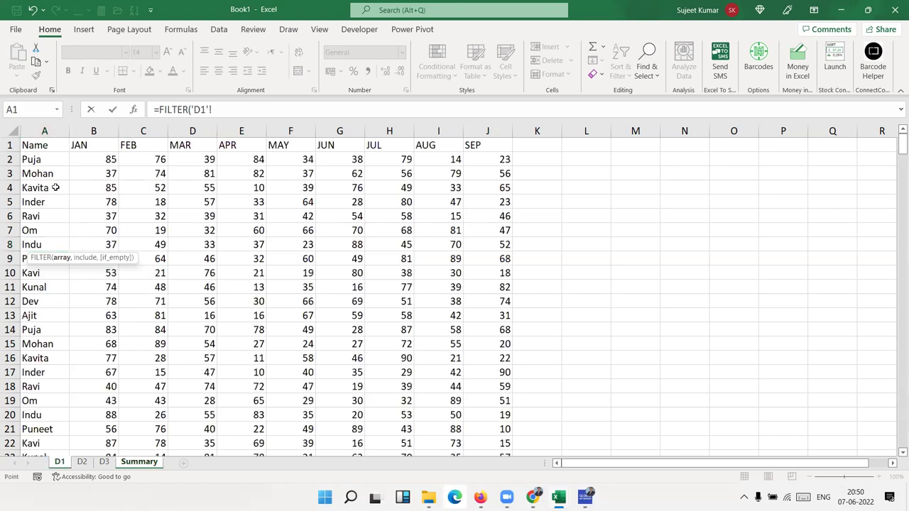
left_click(36, 141)
key("ctrl+shift+Right")
key("ctrl+shift+Down")
Step: Add the criterion 'D1'!A1:A327=Summary!C3 and commit the FILTER formula
type(",")
left_click(35, 145)
key("ctrl+Up")
key("ctrl+shift+Down")
type("=")
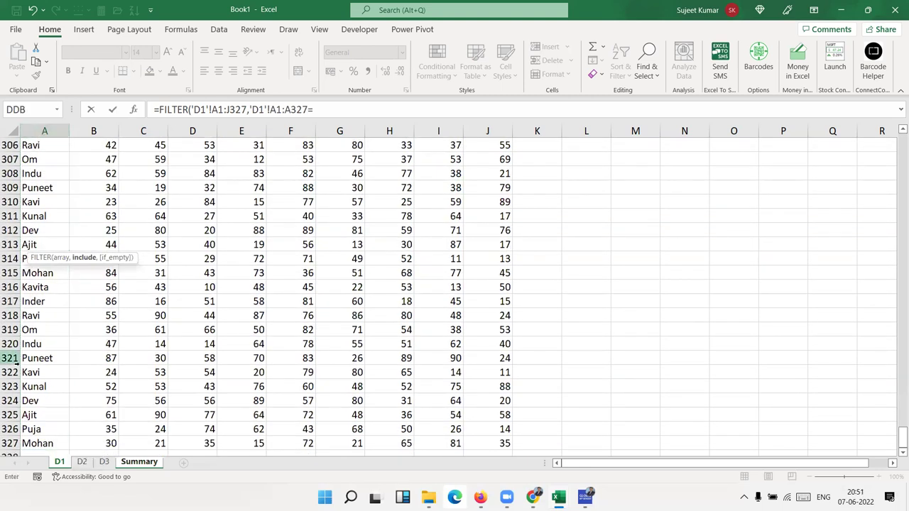
left_click(144, 462)
left_click(133, 174)
type(")")
key("Return")
Step: Test the filter by changing C3 to Ravi, then to Mohan
scroll(186, 234, "down", 2)
scroll(186, 235, "down", 10)
scroll(184, 251, "up", 13)
left_click(153, 182)
left_click(151, 175)
type("Ravi")
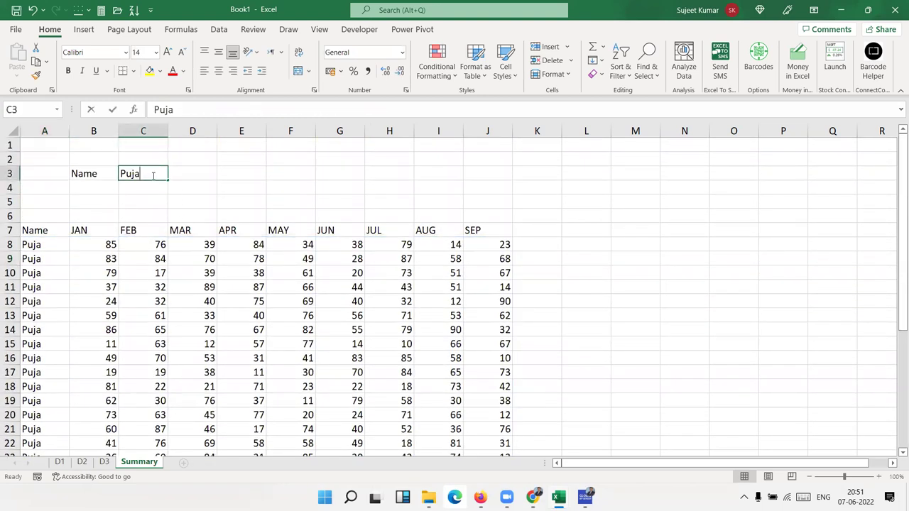
key("Return")
left_click(151, 175)
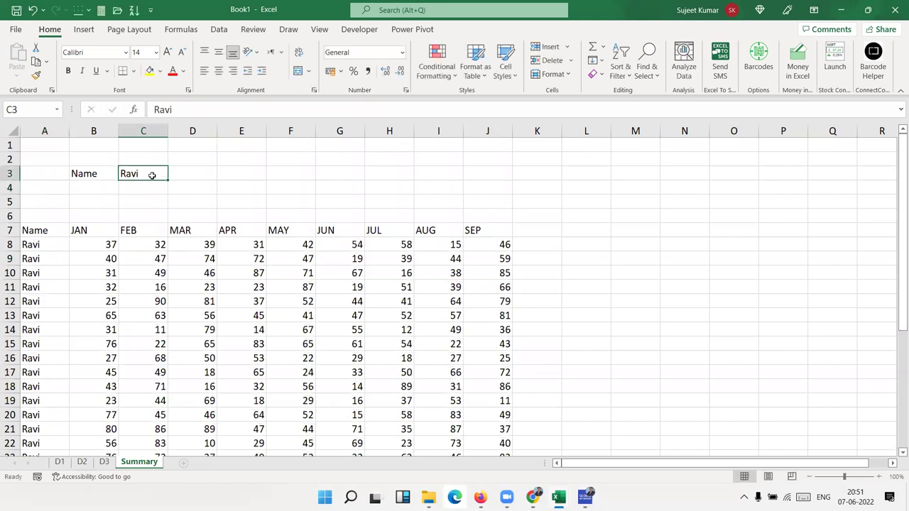
type("Mohan")
key("Return")
Step: Delete the spilled FILTER results from A8 across to column J
left_click(149, 174)
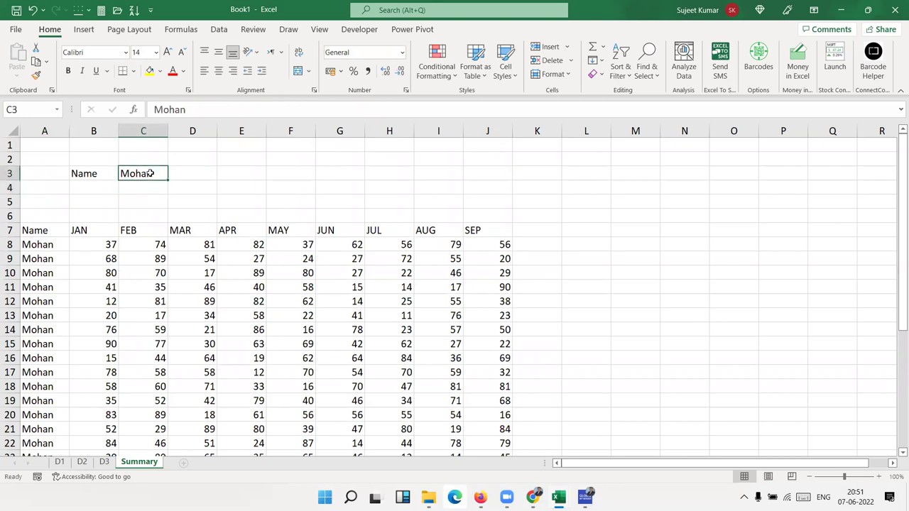
left_click(54, 247)
key("ctrl+shift+Right")
key("ctrl+shift+Down")
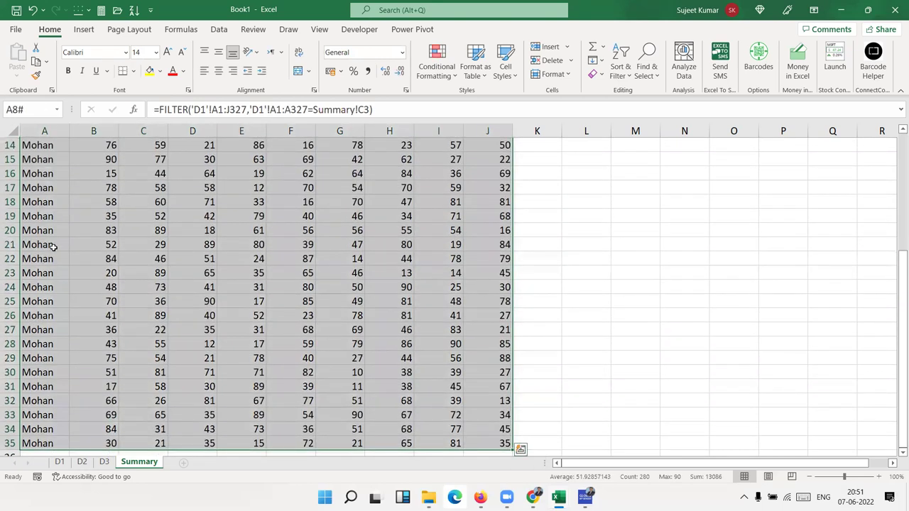
key("Delete")
left_click(93, 278)
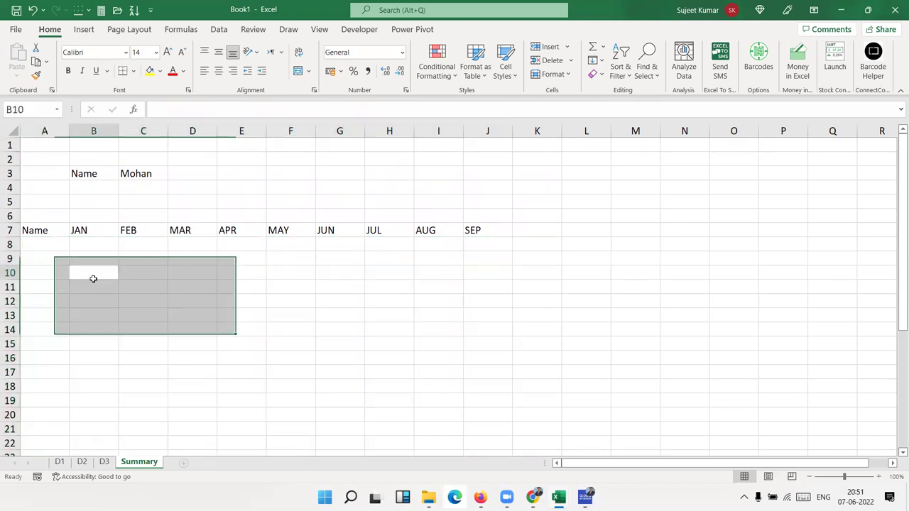
Step: Copy column A names from sheet D1 and paste them at Summary!M1
left_click(59, 462)
left_click(32, 128)
key("ctrl+c")
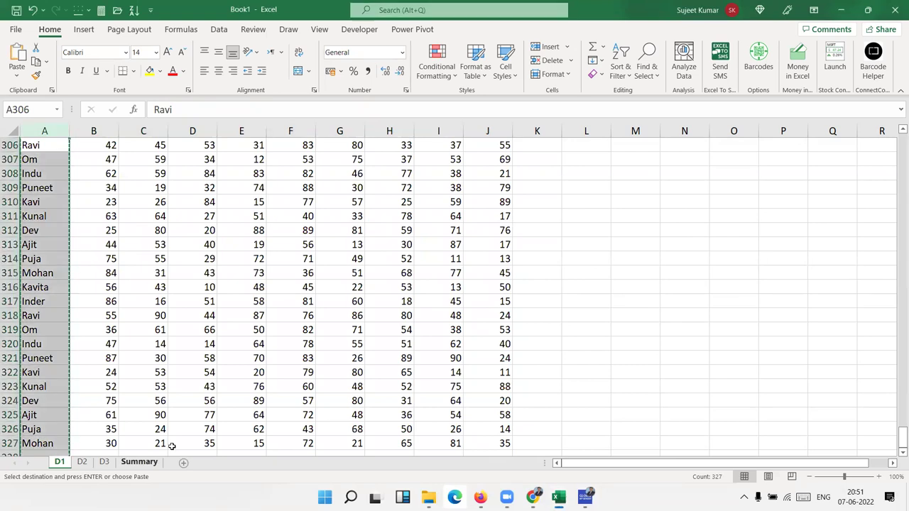
left_click(139, 461)
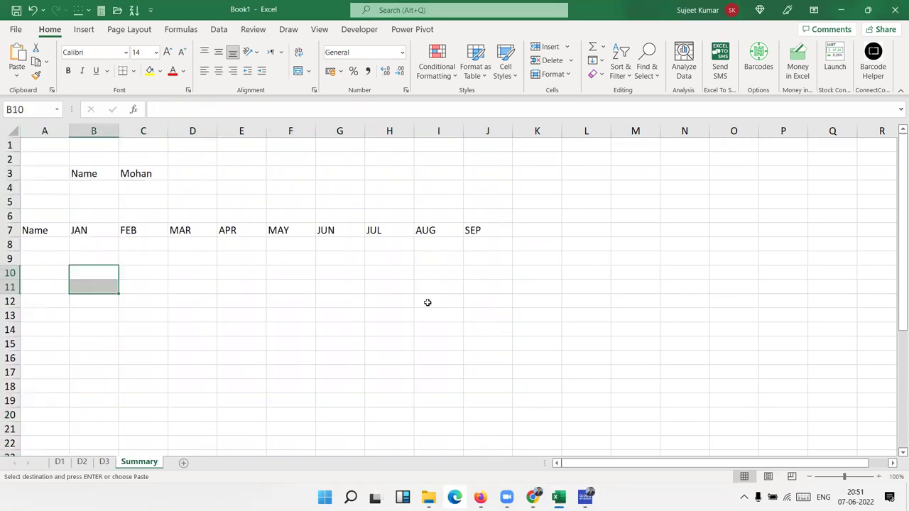
left_click(641, 145)
key("ctrl+v")
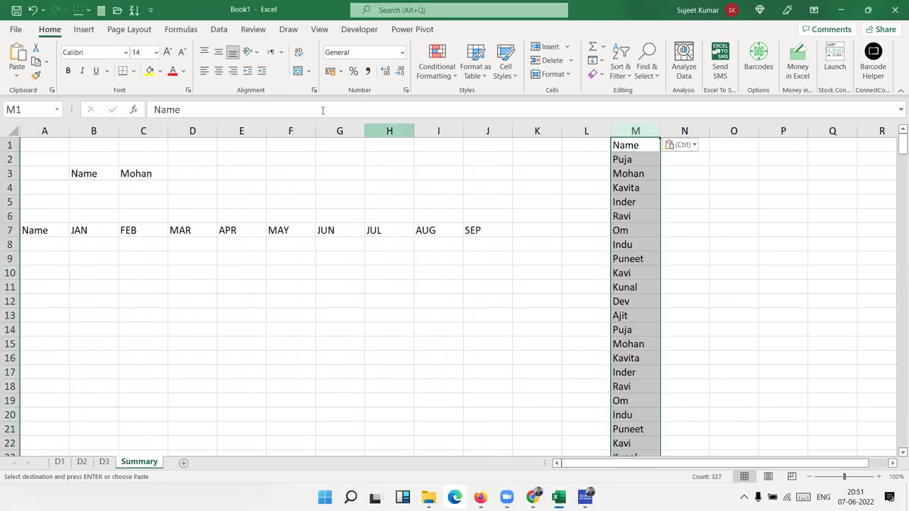
Step: Remove duplicate names from column M, leaving Name plus 12 unique names
left_click(359, 29)
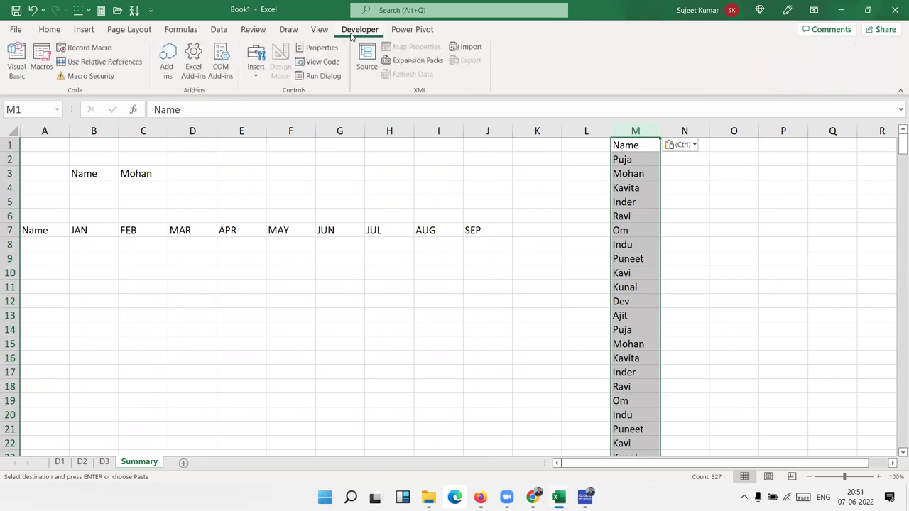
left_click(217, 29)
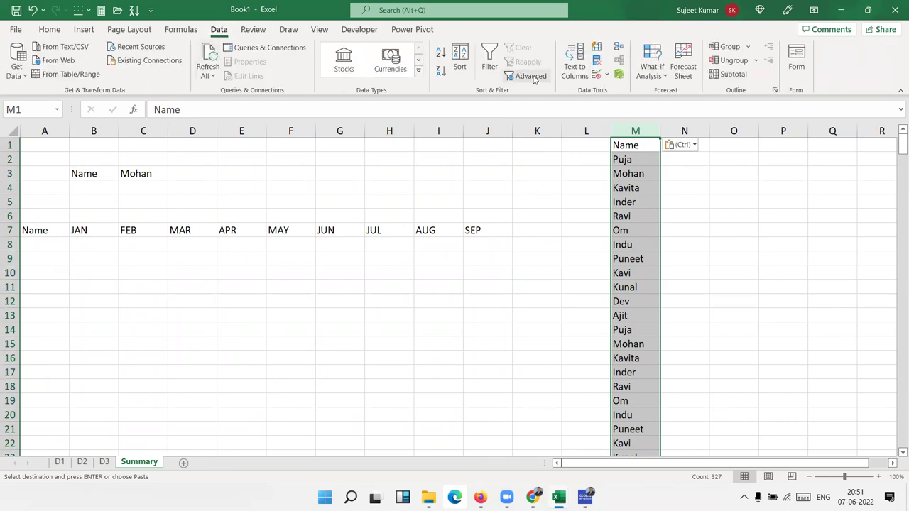
left_click(597, 61)
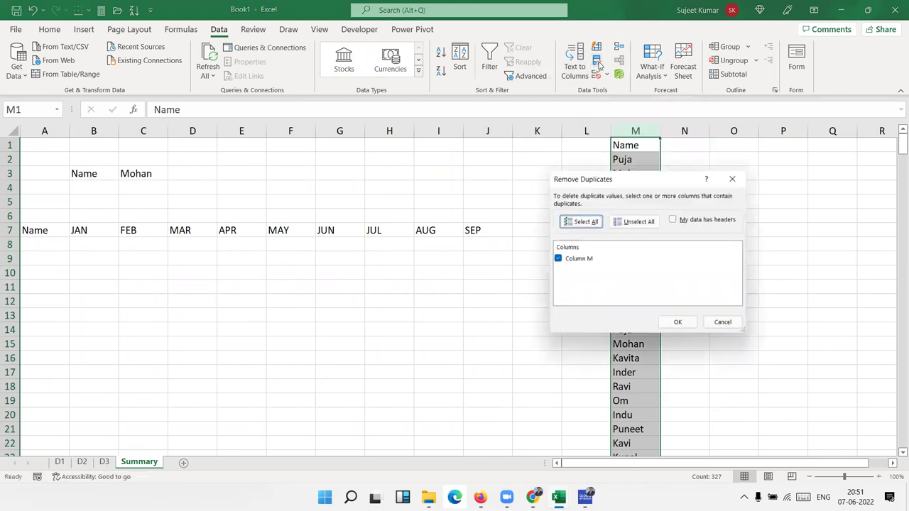
left_click(680, 326)
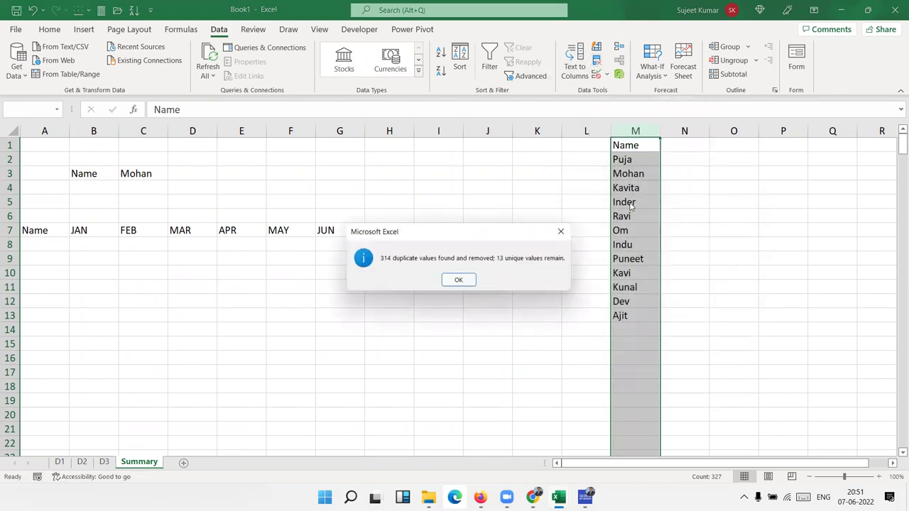
left_click(469, 284)
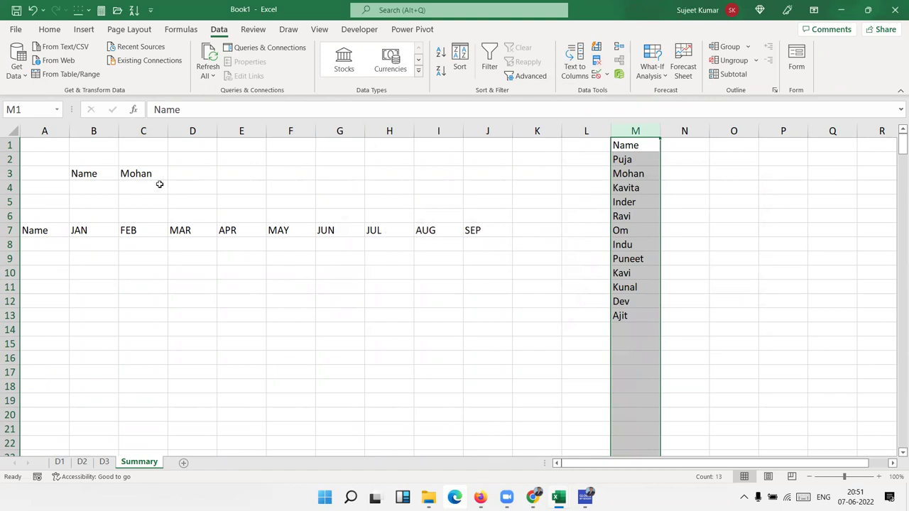
left_click(142, 174)
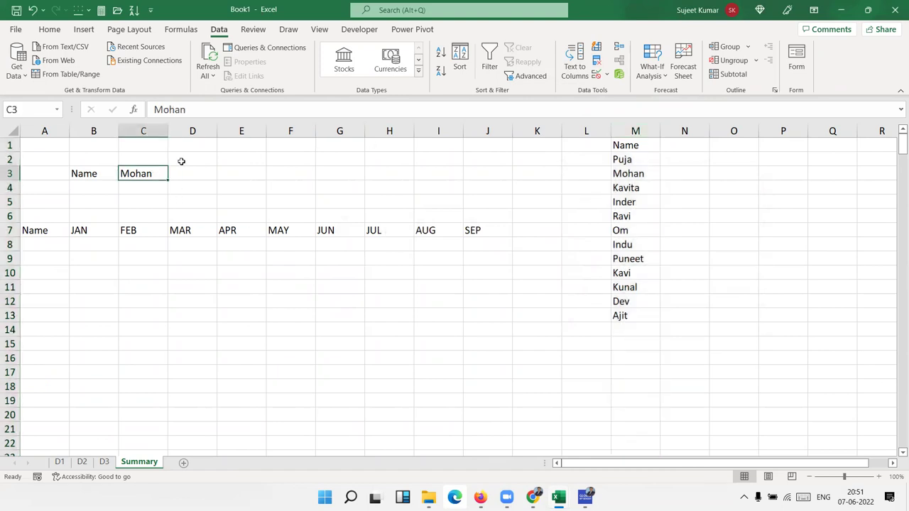
Step: Give C3 a data-validation list sourced from names M2:M13
left_click(597, 76)
left_click(543, 221)
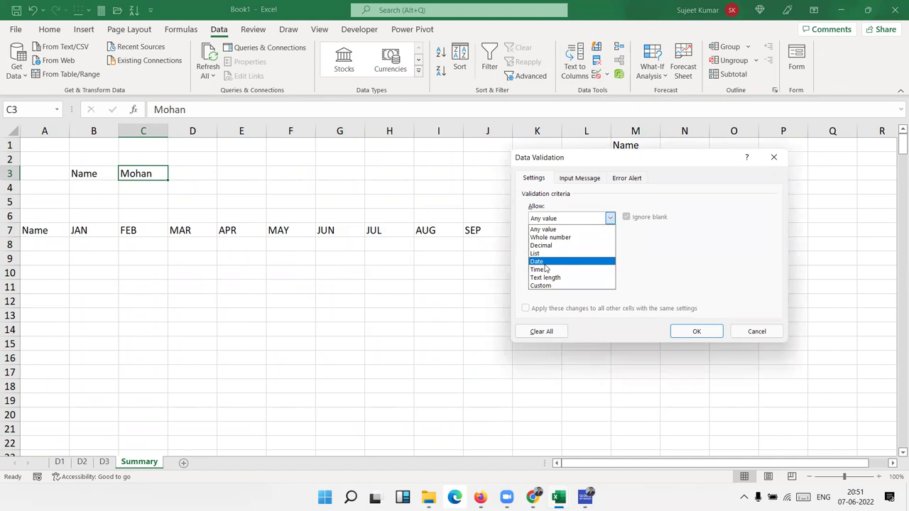
left_click(545, 254)
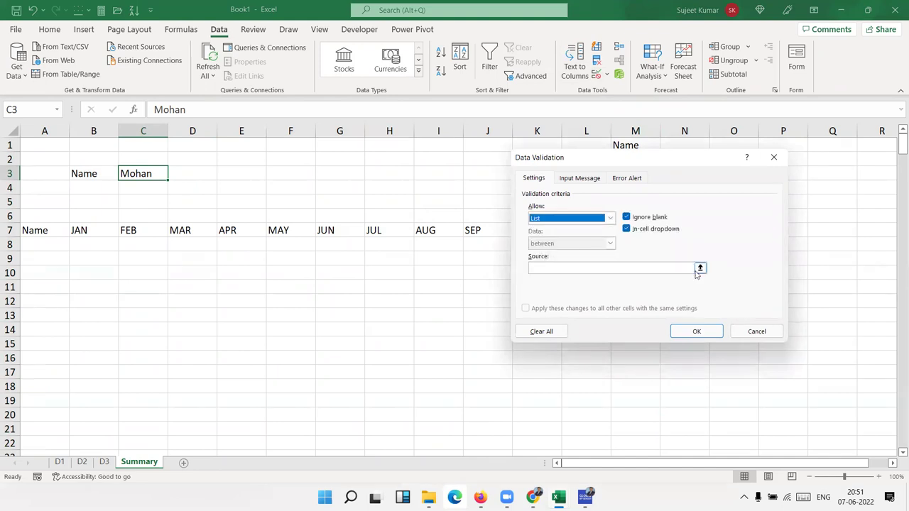
left_click(700, 268)
mouse_move(628, 160)
left_mouse_down()
mouse_move(463, 119)
mouse_move(628, 315)
left_mouse_up()
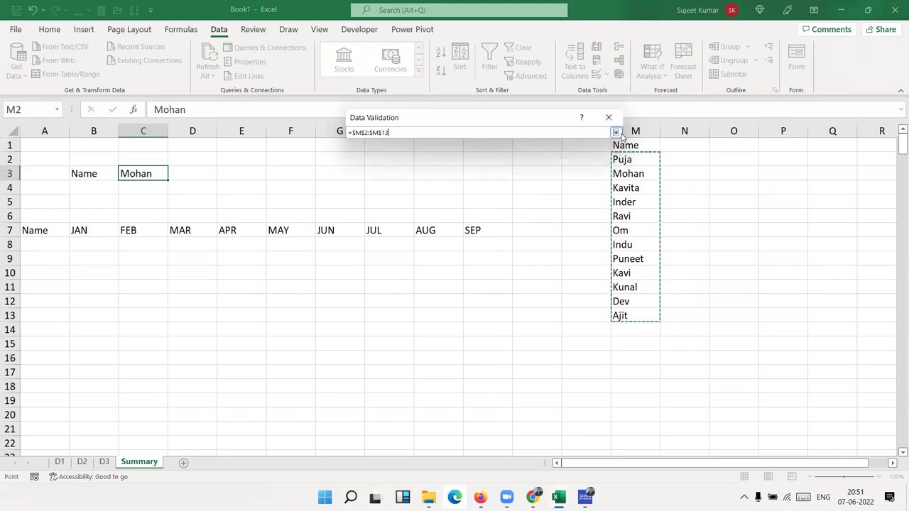
left_click(615, 133)
left_click(531, 292)
Step: Choose Kavita from the C3 dropdown and hide helper column M
left_click(173, 174)
left_click(139, 192)
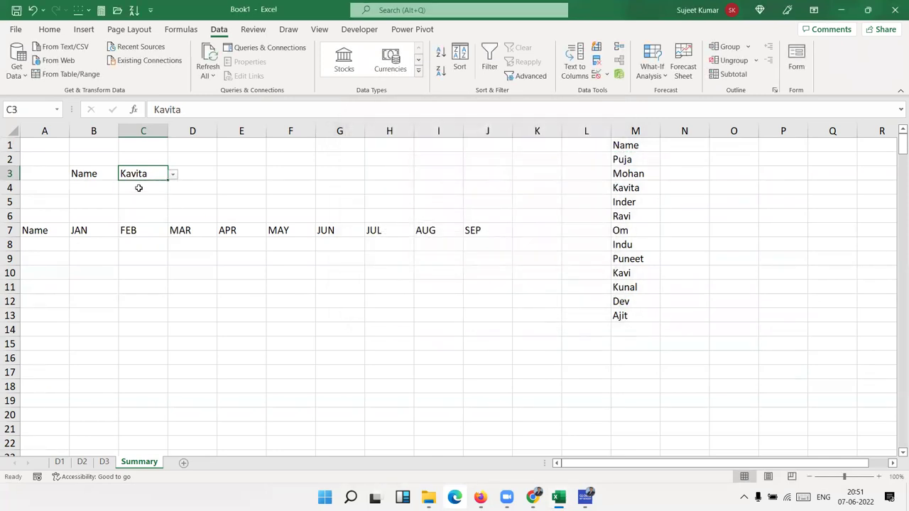
left_click(44, 244)
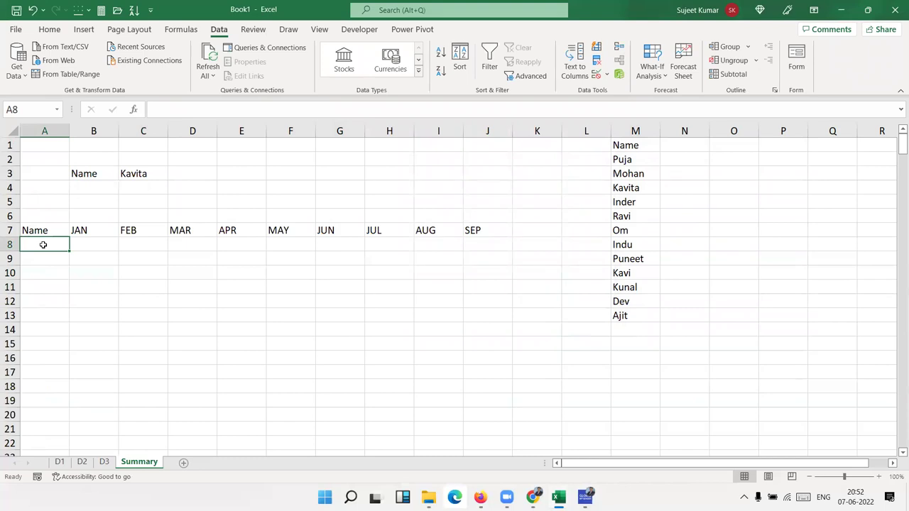
right_click(636, 131)
left_click(667, 315)
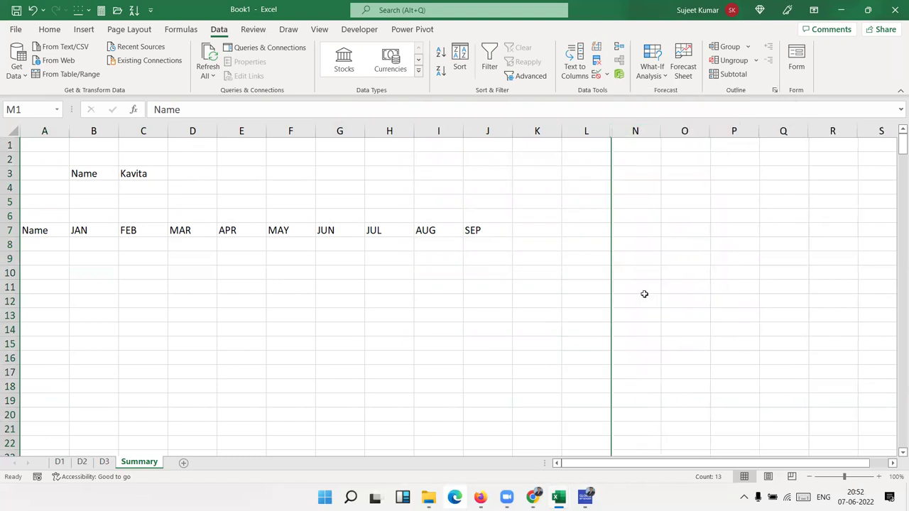
left_click(395, 315)
Step: Start a COUNTIF formula in cell D3 beside Kavita
left_click(28, 243)
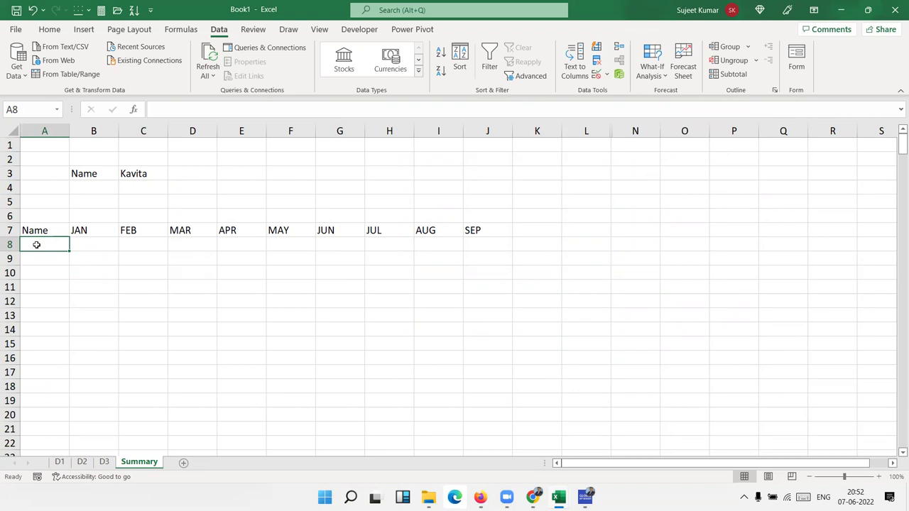
left_click(149, 183)
left_click(151, 175)
left_click(201, 176)
type("=")
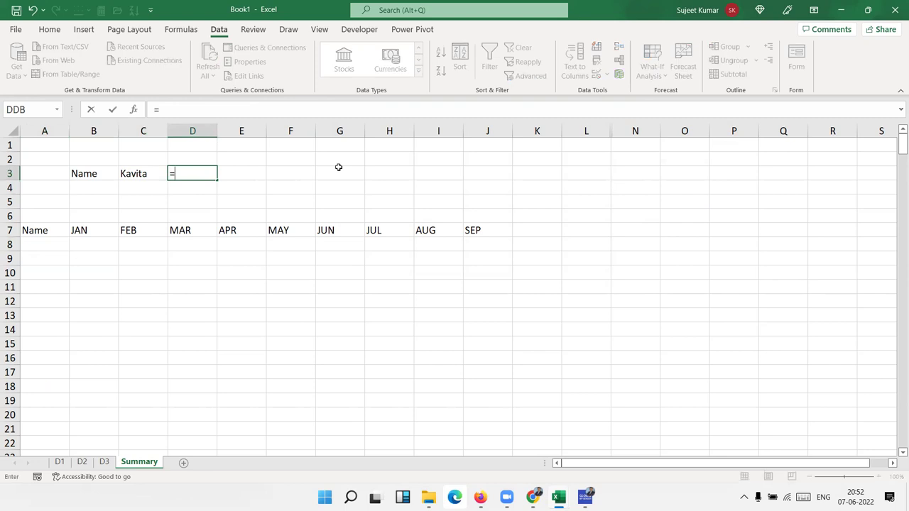
type("coun")
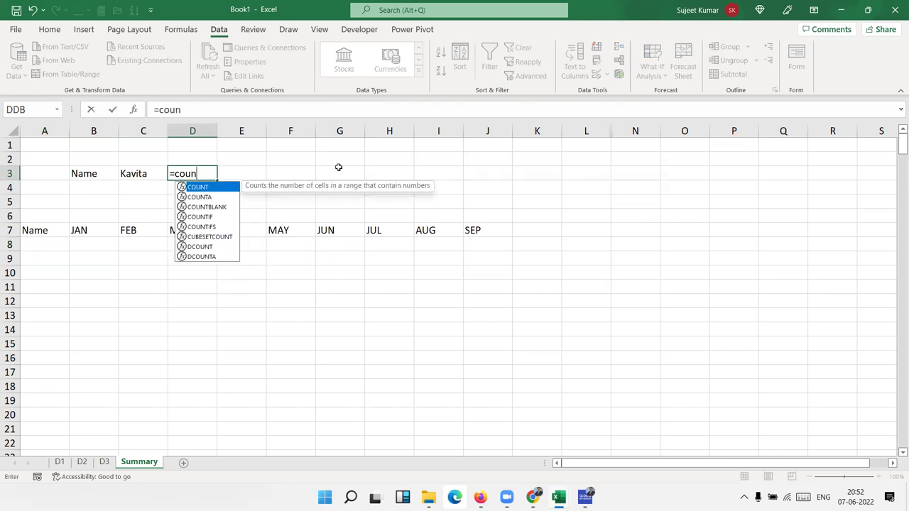
key("Down")
key("Down")
key("Escape")
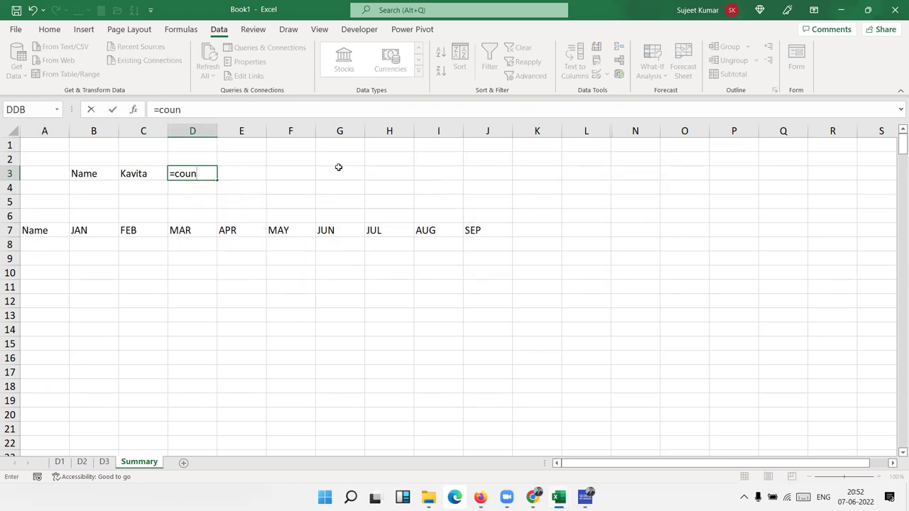
key("BackSpace")
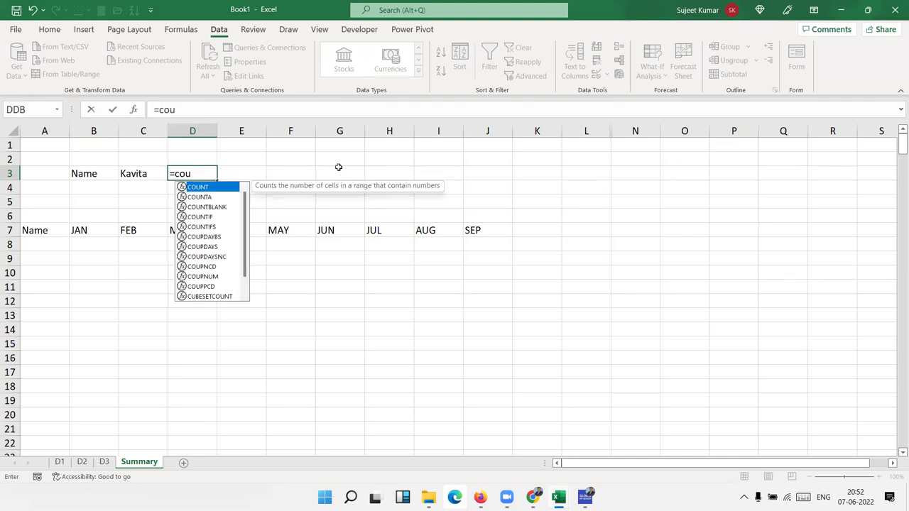
key("Down")
key("Down")
key("Down")
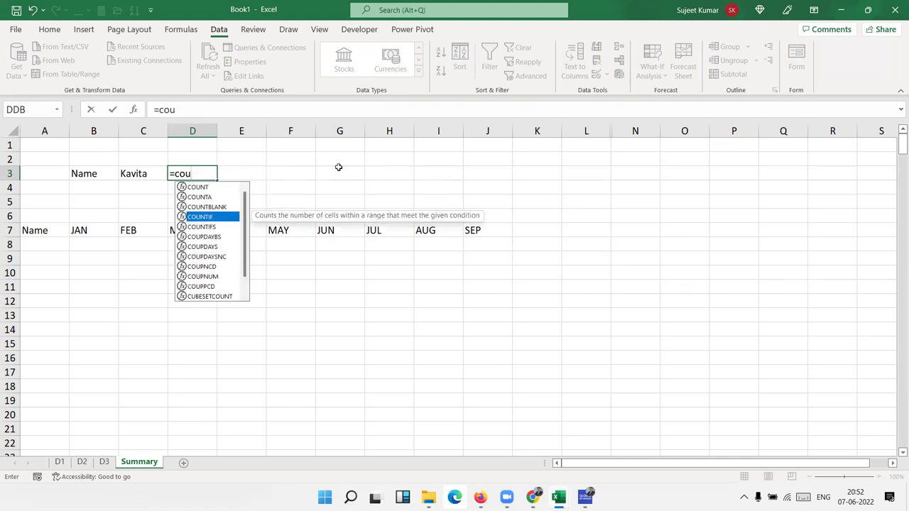
key("Tab")
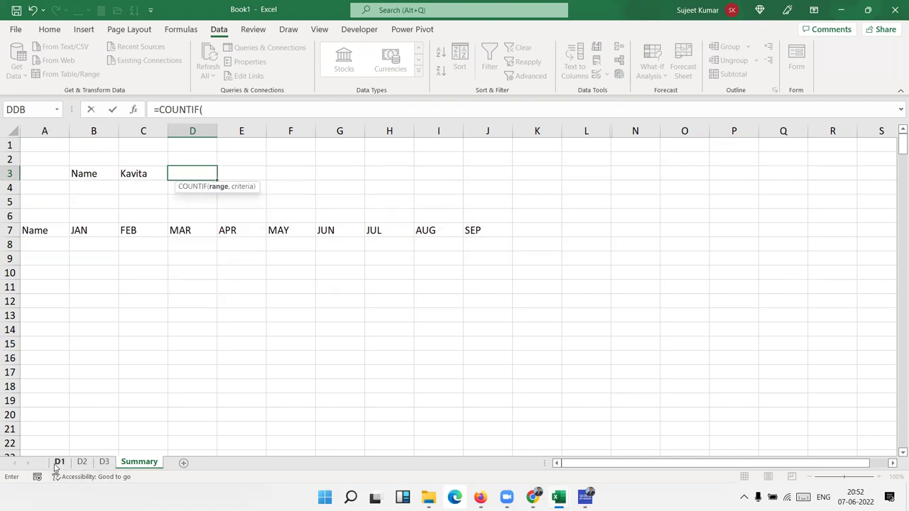
Step: Count C3's name across sheet D1's column A, returning 27
left_click(59, 463)
left_click_drag(902, 437, 896, 139)
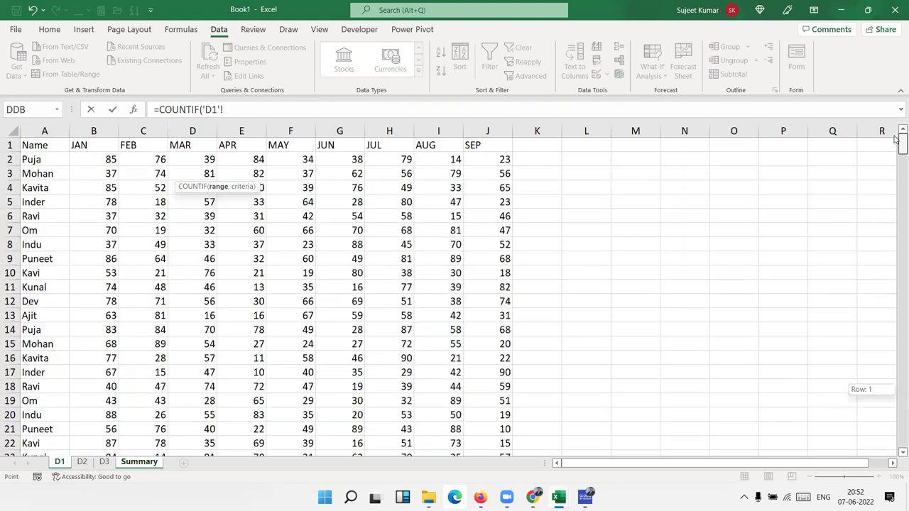
type("A:A,")
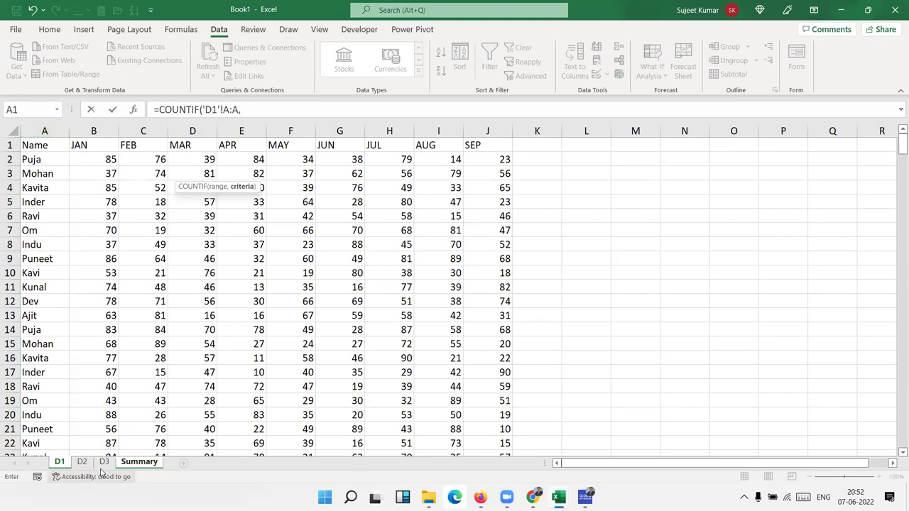
left_click(139, 462)
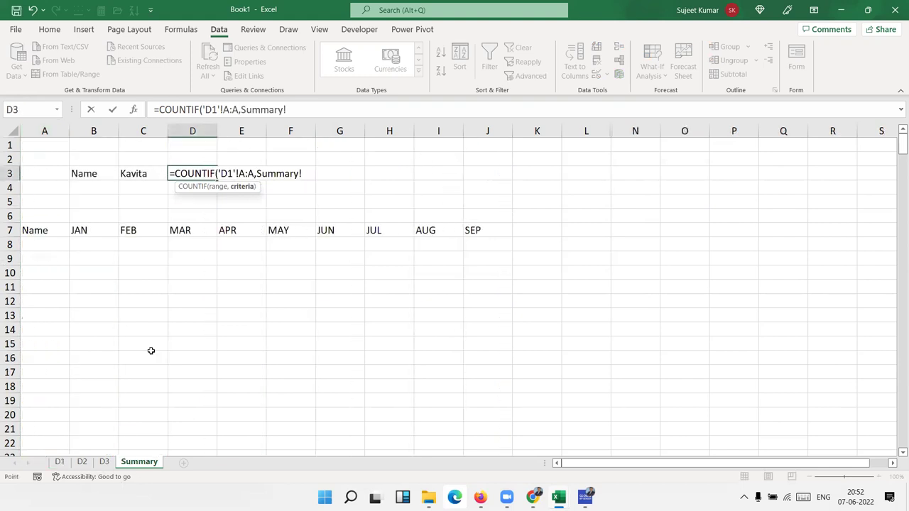
left_click(135, 173)
key("Return")
key("Up")
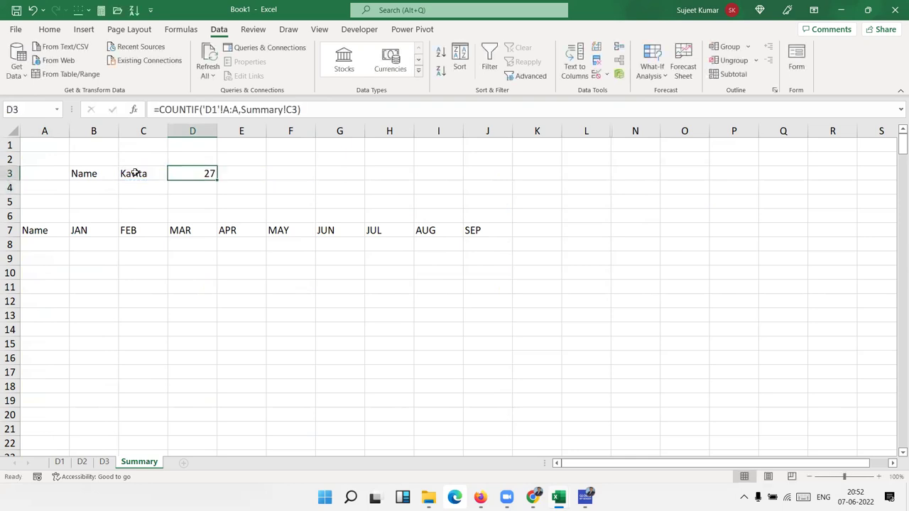
key("Left")
key("Left")
key("Down")
key("Down")
key("Left")
key("Down")
key("Down")
Step: Shift the row 7 headers one column right and add an Sr header in A7
key("ctrl+shift+Right")
key("ctrl+x")
key("Right")
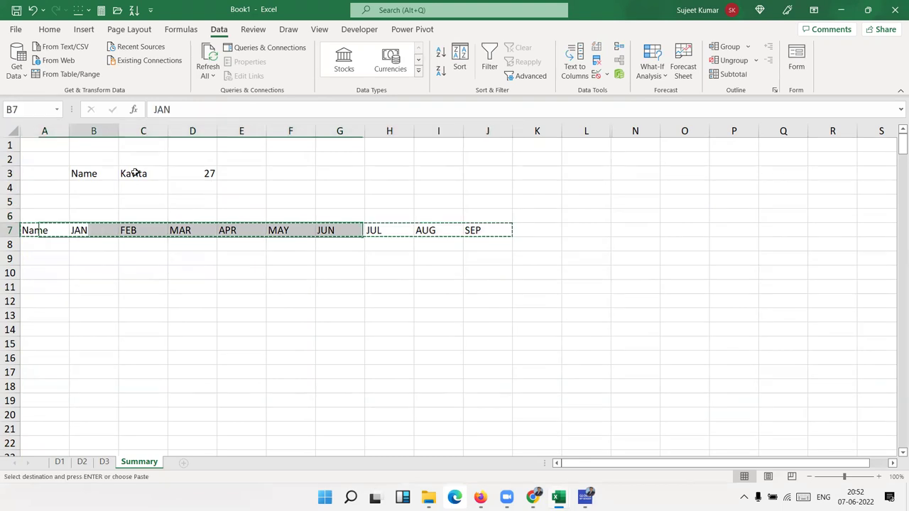
key("ctrl+v")
key("Left")
type("sR")
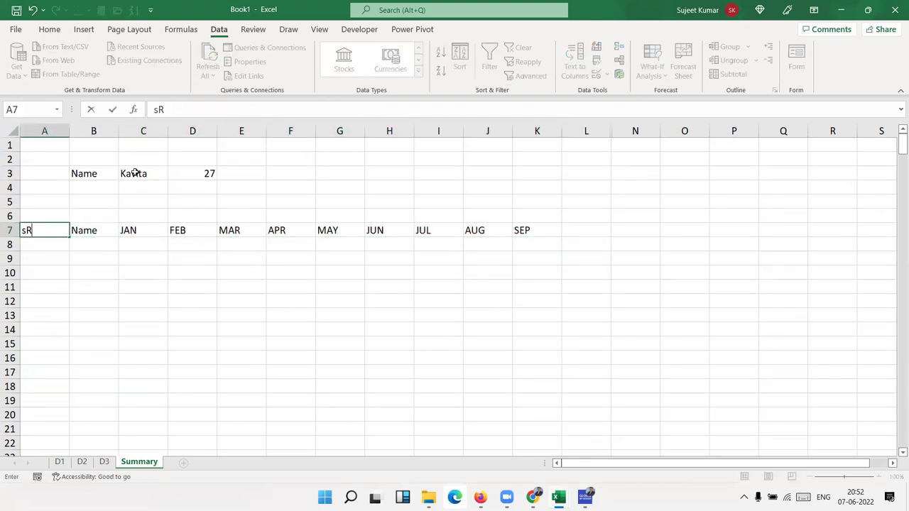
key("Return")
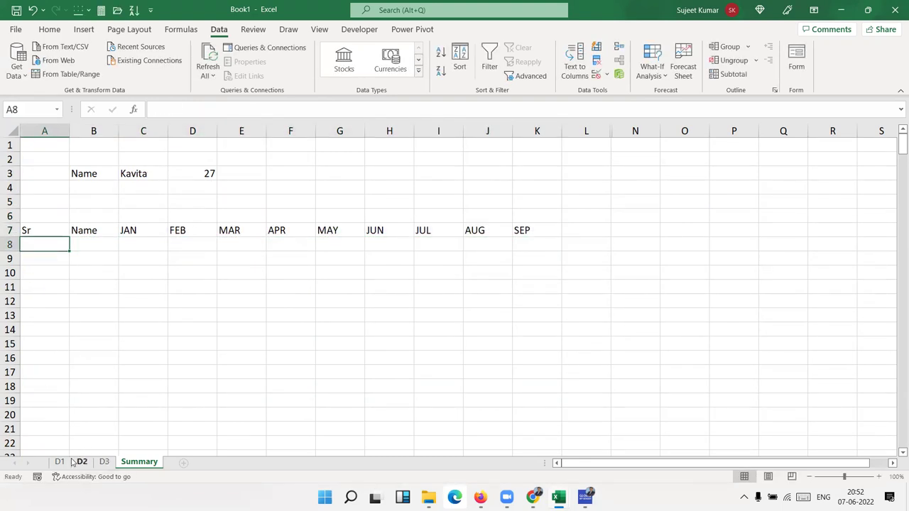
Step: Insert a new empty column A before the names on sheet D1
left_click(61, 462)
left_click(57, 126)
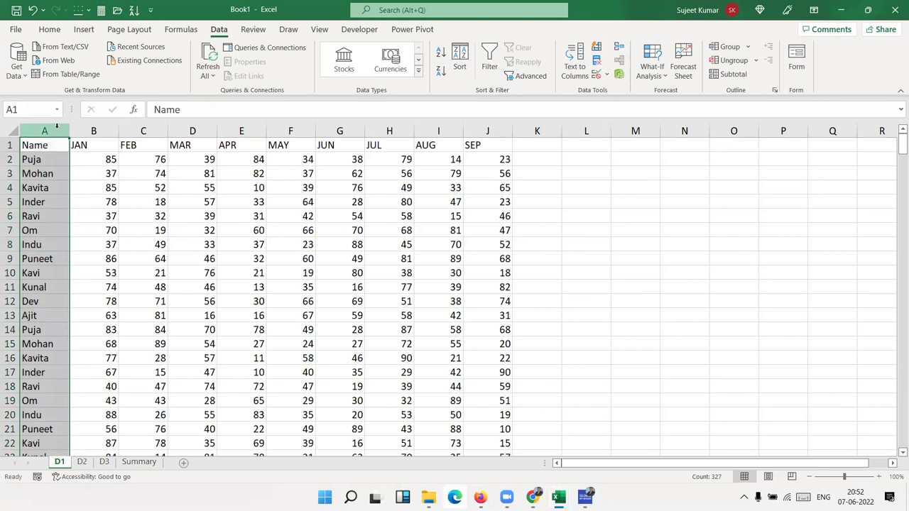
key("ctrl+shift+plus")
Step: Head D1's column A with Sr and enter =COUNTIF(B2:B2,B2) in A2
type("Sr")
key("Return")
type("=")
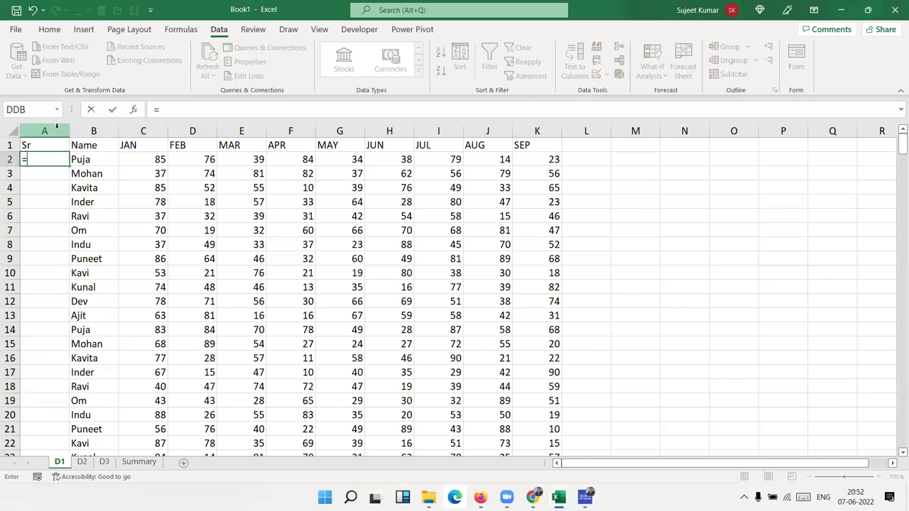
type("co")
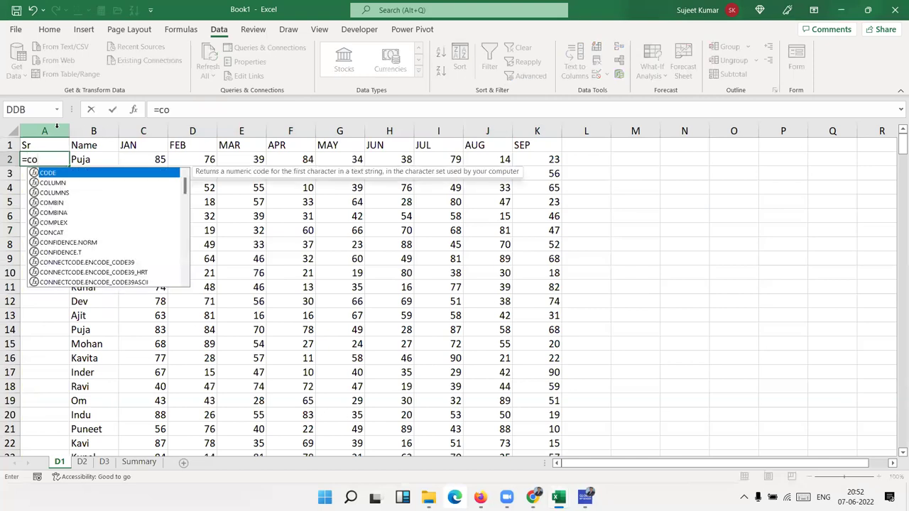
type("o")
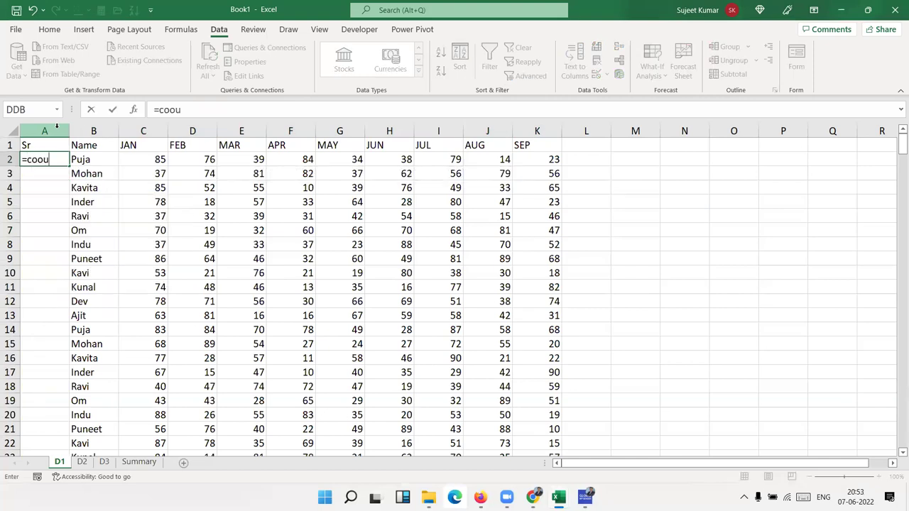
key("BackSpace")
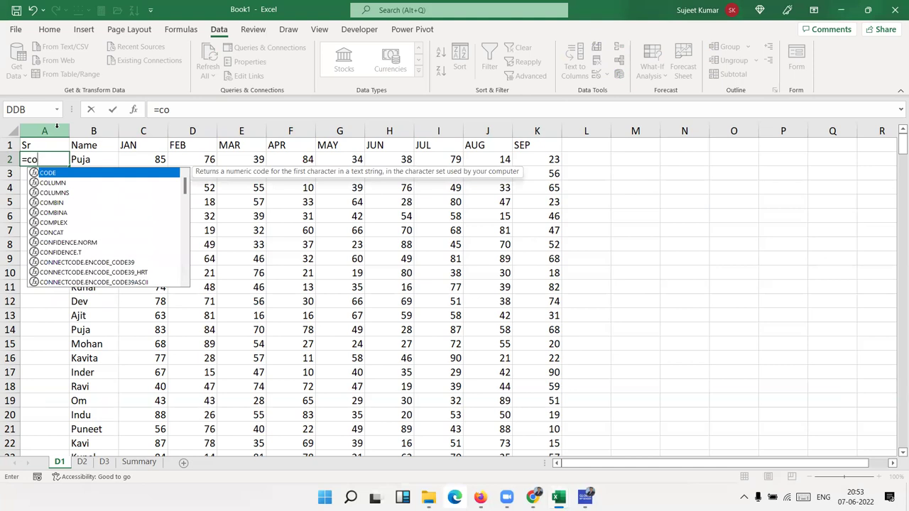
type("u")
key("Down")
key("Down")
key("Down")
key("Tab")
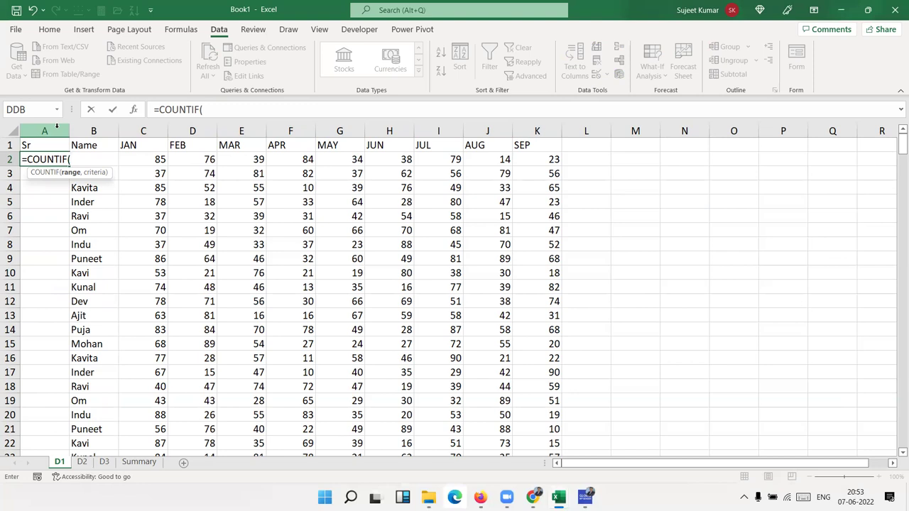
key("Right")
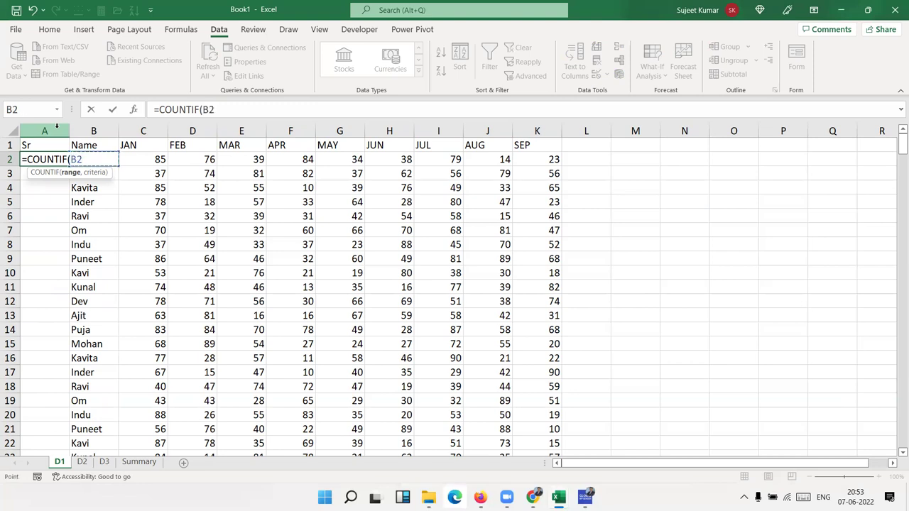
type(":B2,")
key("Right")
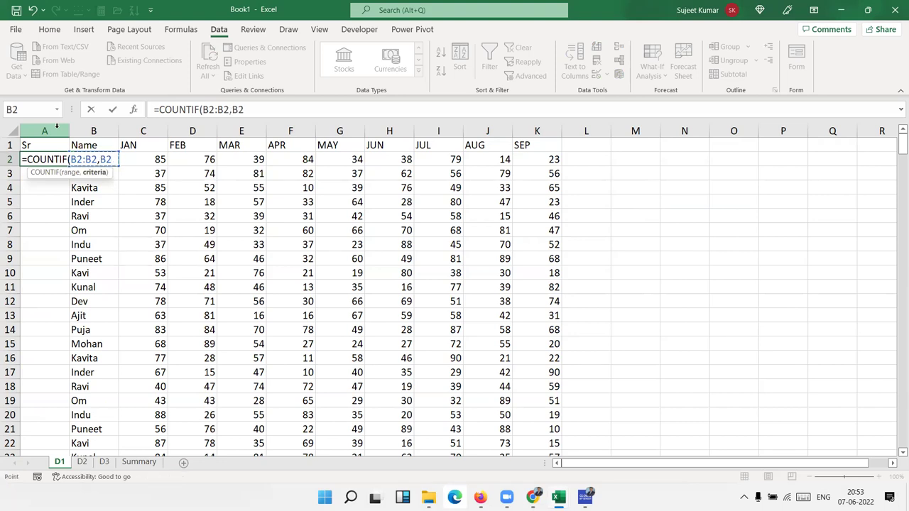
key("ctrl+Return")
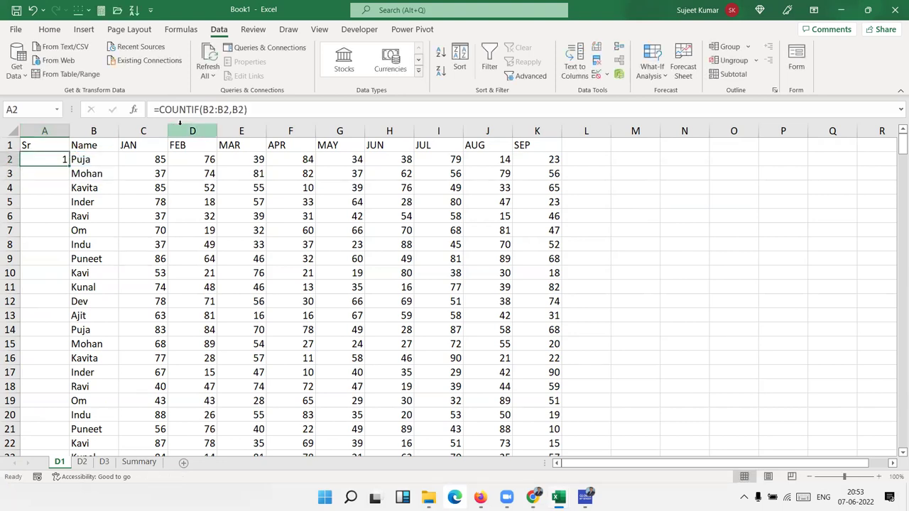
Step: Anchor the range as $B$2:B2 and fill the running count down column A
left_click(203, 110)
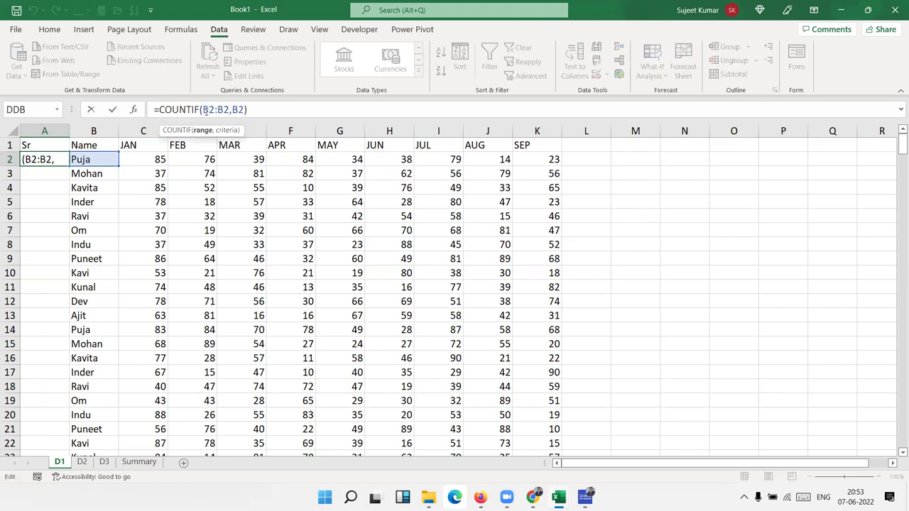
key("F4")
key("Return")
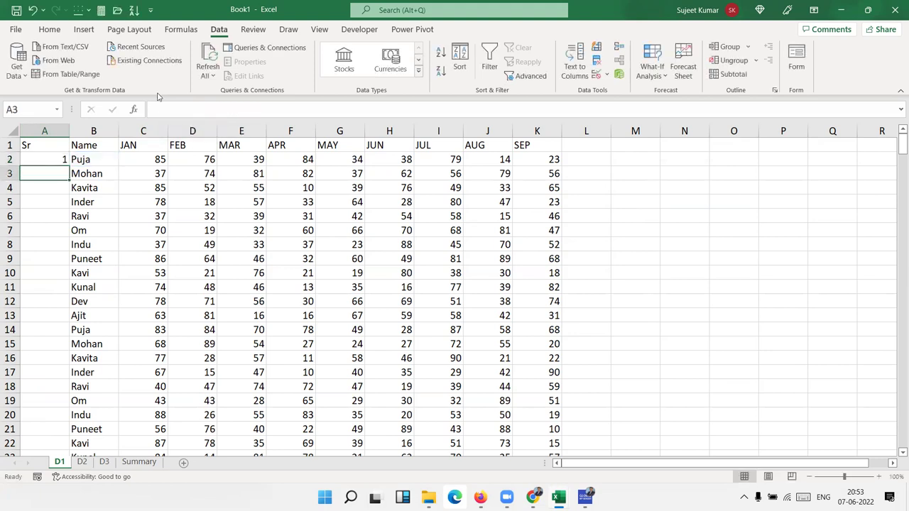
left_click(67, 162)
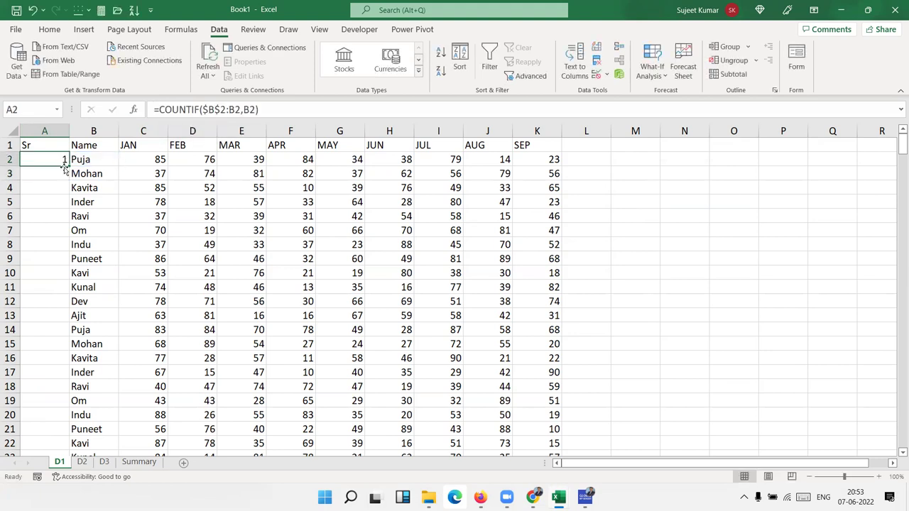
double_click(68, 166)
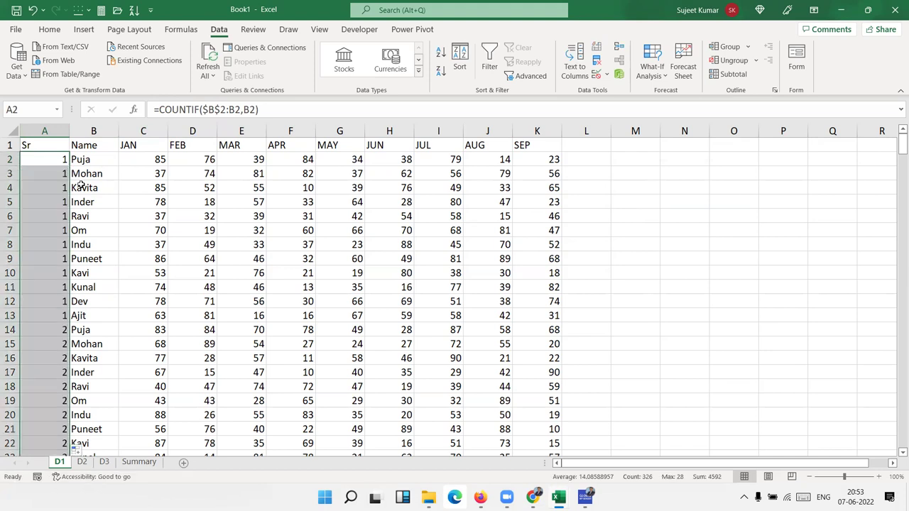
key("Down")
key("Down")
key("Down")
key("Down")
key("Down")
key("Down")
key("Down")
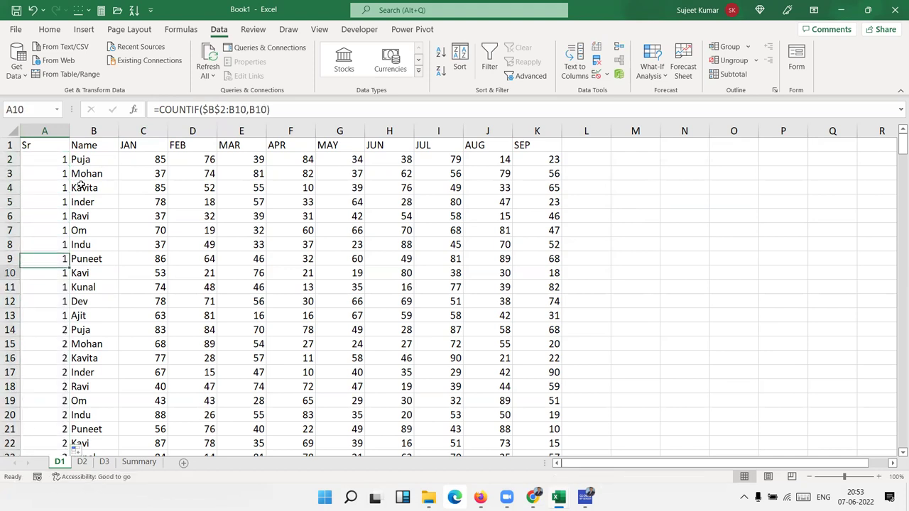
key("Down")
key("Down")
key("Down")
key("Down")
key("Down")
key("Down")
key("Down")
key("Down")
key("Down")
Step: Turn on header-row filtering in D1 and filter Name to Ajit, confirming 27 records
key("ctrl+Home")
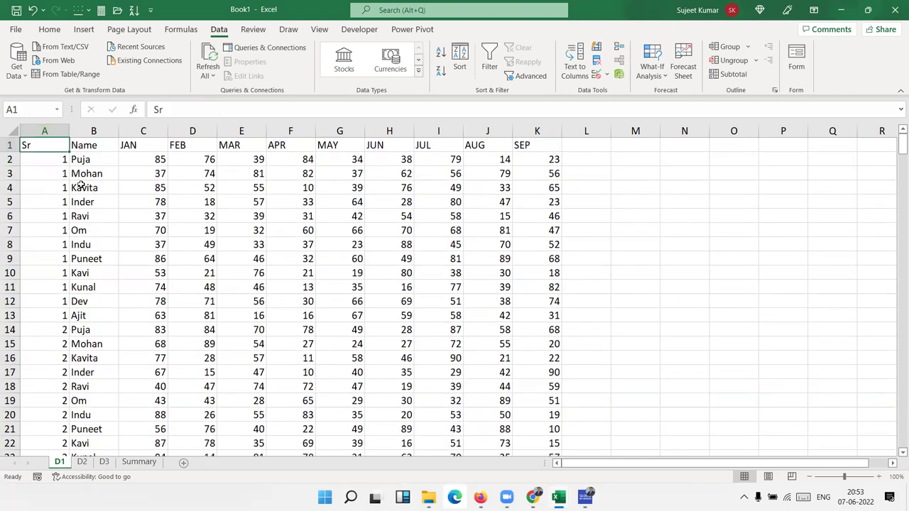
key("ctrl+shift+l")
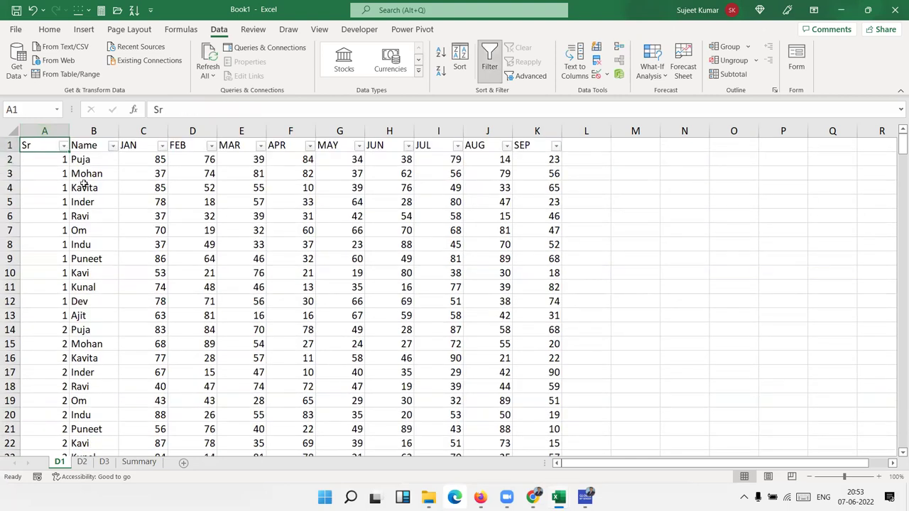
left_click(112, 146)
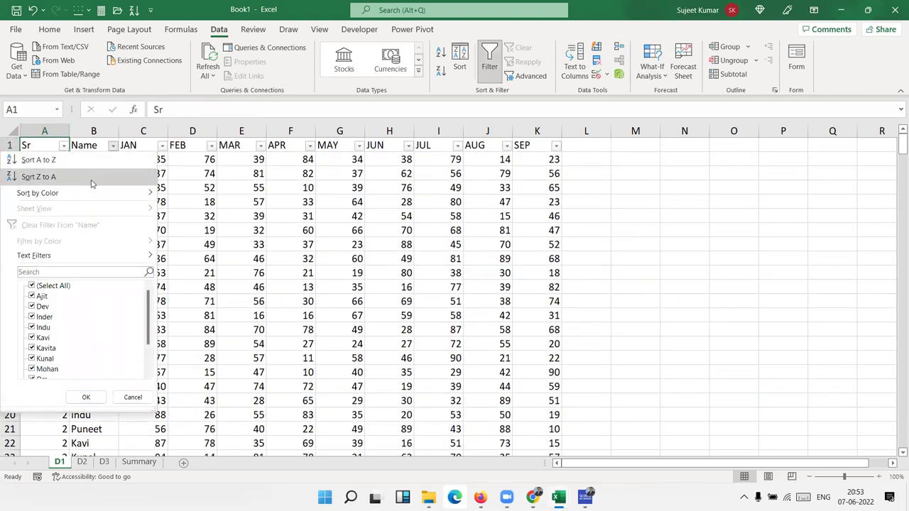
left_click(31, 285)
left_click(31, 296)
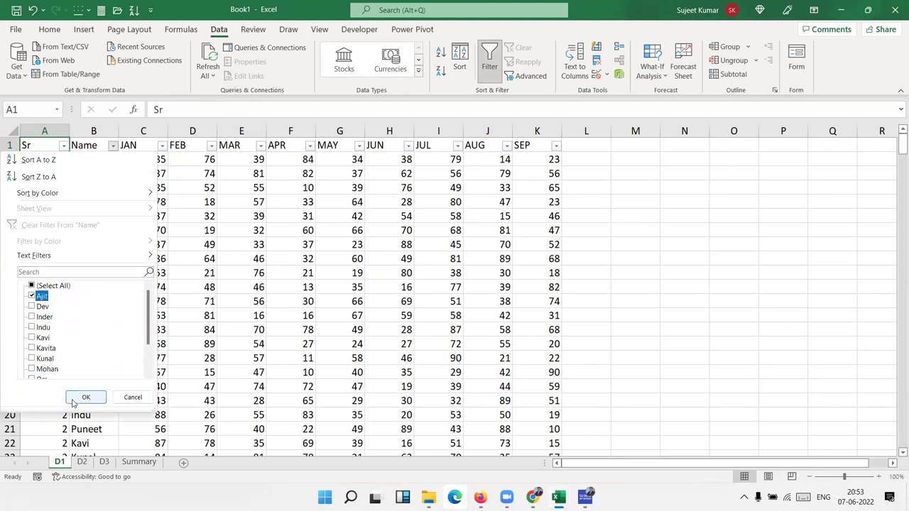
left_click(84, 397)
scroll(42, 296, "down", 1)
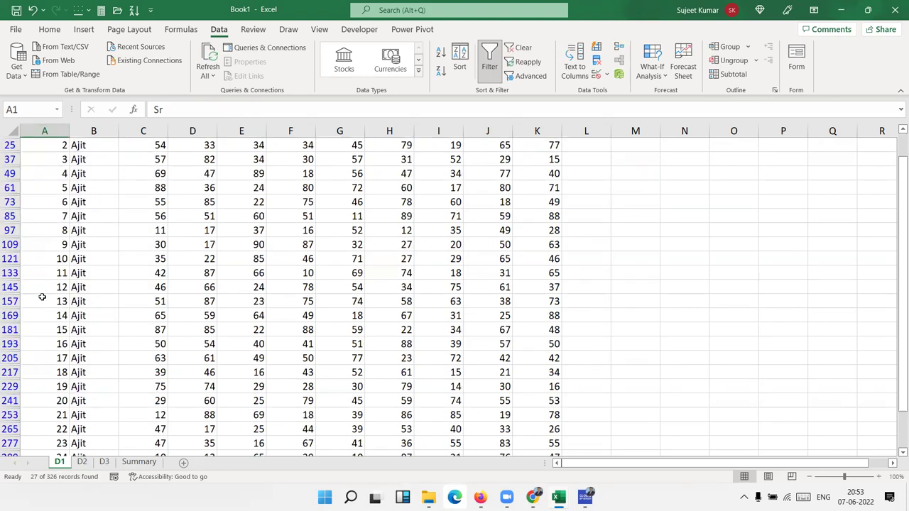
scroll(41, 301, "down", 1)
scroll(44, 300, "up", 2)
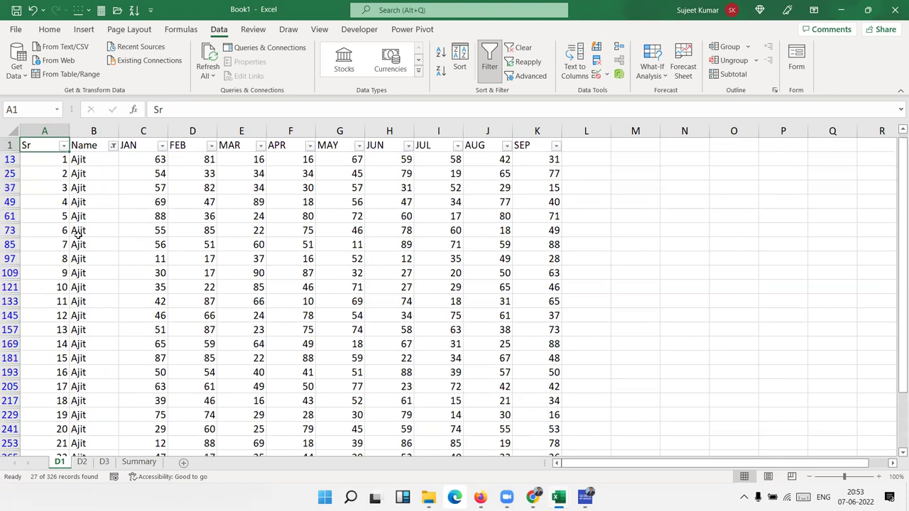
Step: Reselect all names in the Name filter to show every row again
left_click(113, 145)
left_click(41, 307)
left_click(48, 285)
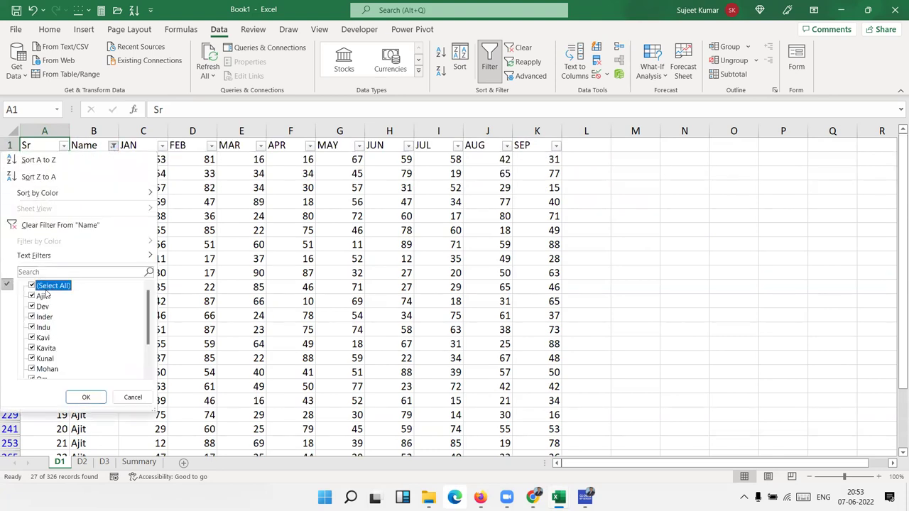
left_click(86, 397)
left_click(56, 162)
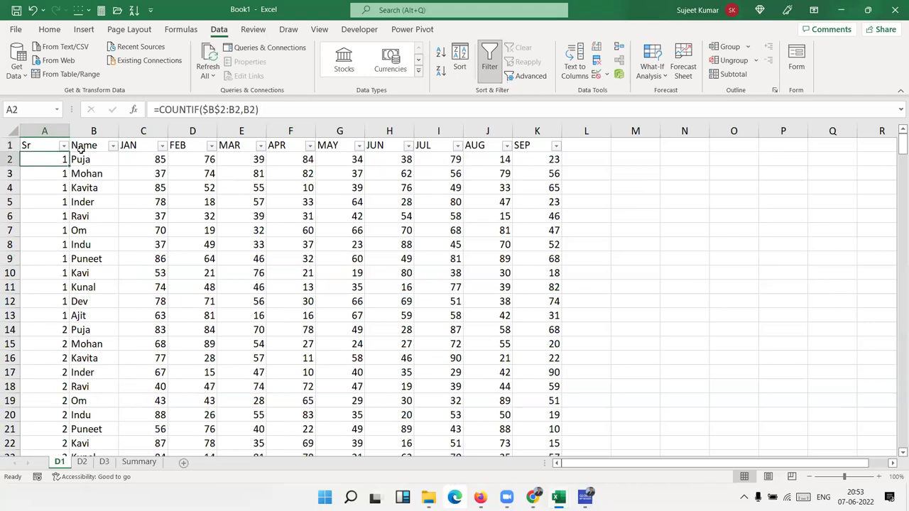
Step: Change D1's A2 to =COUNTIF($B$2:B2,B2)&"-"&B2 so it reads 1-Puja
left_click(261, 109)
type("&\"-\"")
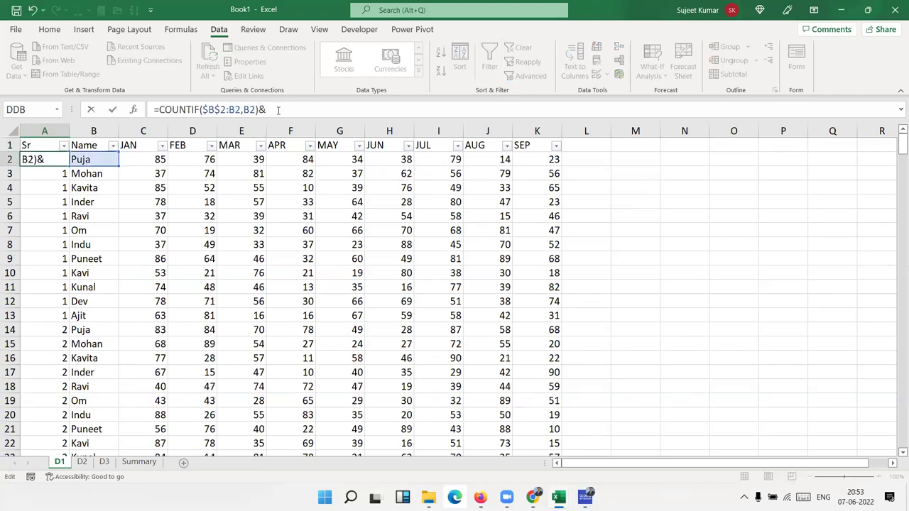
type("&")
left_click(79, 161)
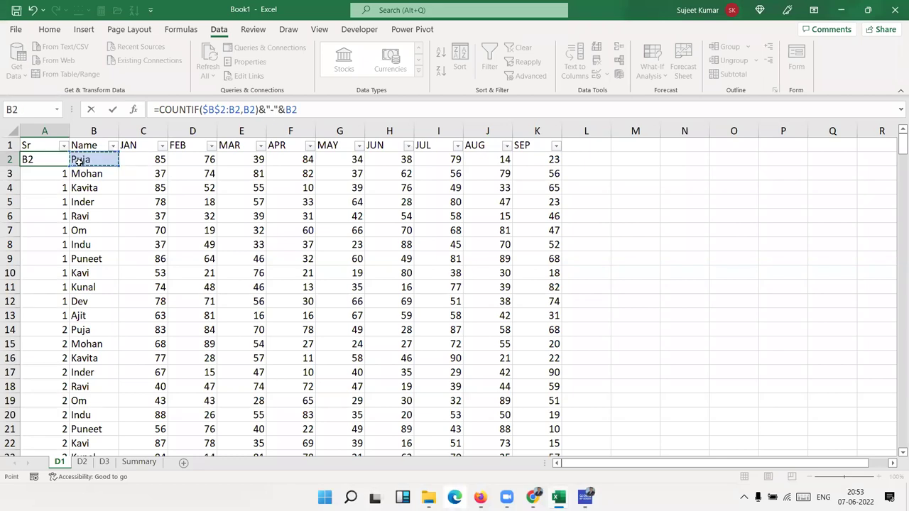
key("Return")
Step: Fill the count-name key formula down the whole of column A
left_click(64, 161)
double_click(66, 166)
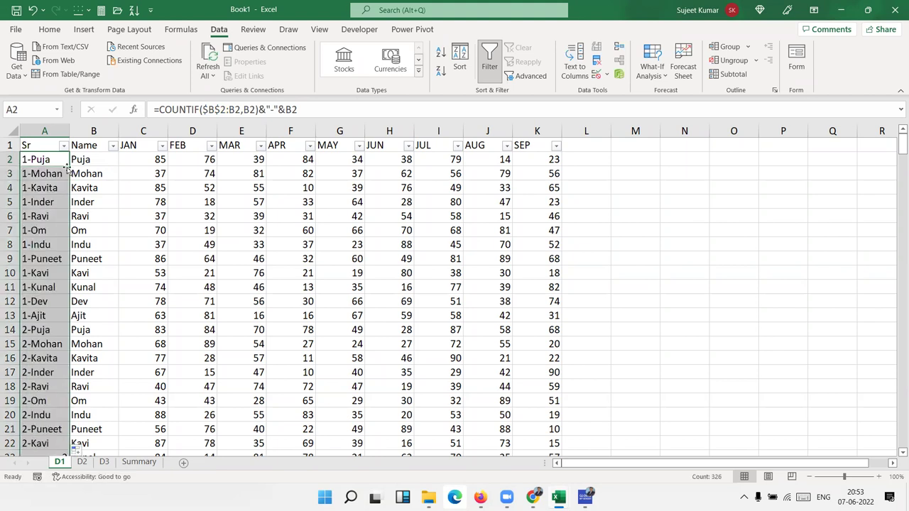
scroll(87, 290, "down", 2)
scroll(86, 289, "down", 8)
scroll(87, 290, "down", 10)
scroll(89, 295, "down", 10)
scroll(91, 302, "down", 7)
scroll(92, 304, "down", 7)
scroll(90, 309, "down", 10)
scroll(87, 319, "down", 13)
scroll(78, 386, "up", 10)
scroll(78, 386, "up", 3)
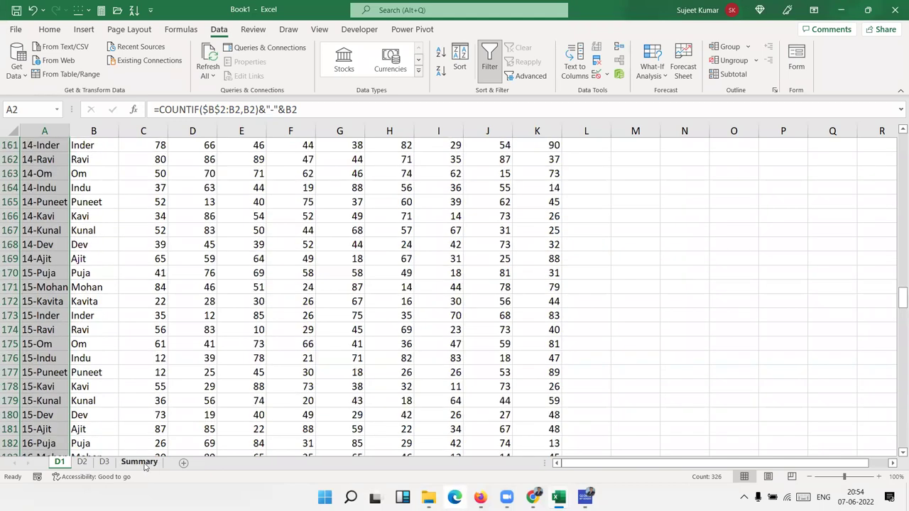
Step: On the Summary sheet, enter 1 as the first serial number in A8
left_click(139, 462)
type("1")
key("Escape")
type("=i")
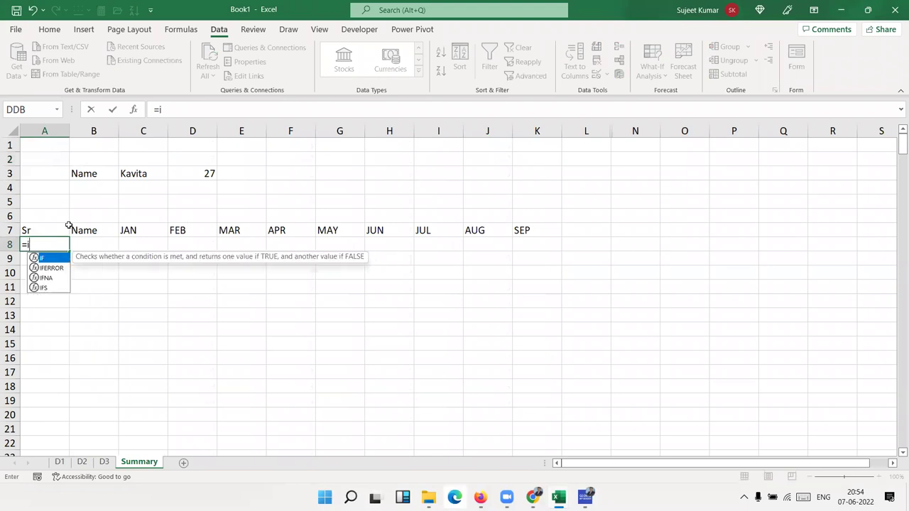
key("Tab")
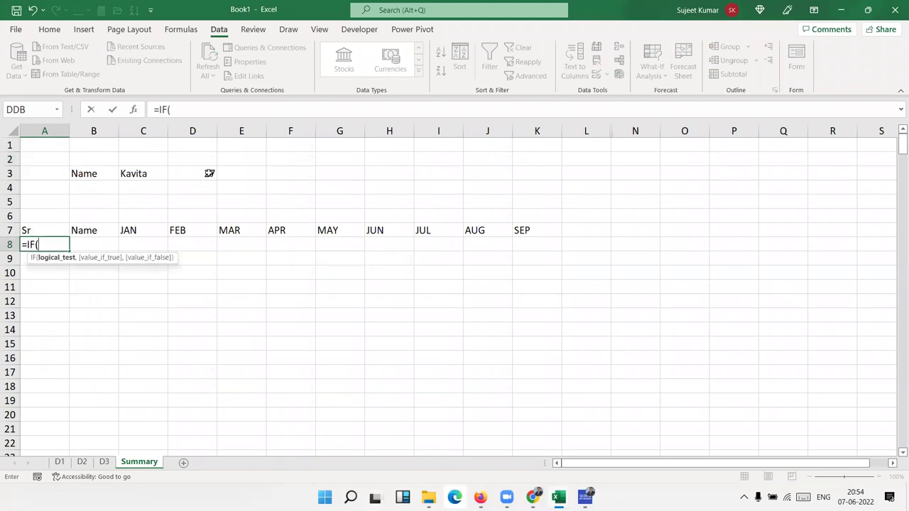
left_click(210, 173)
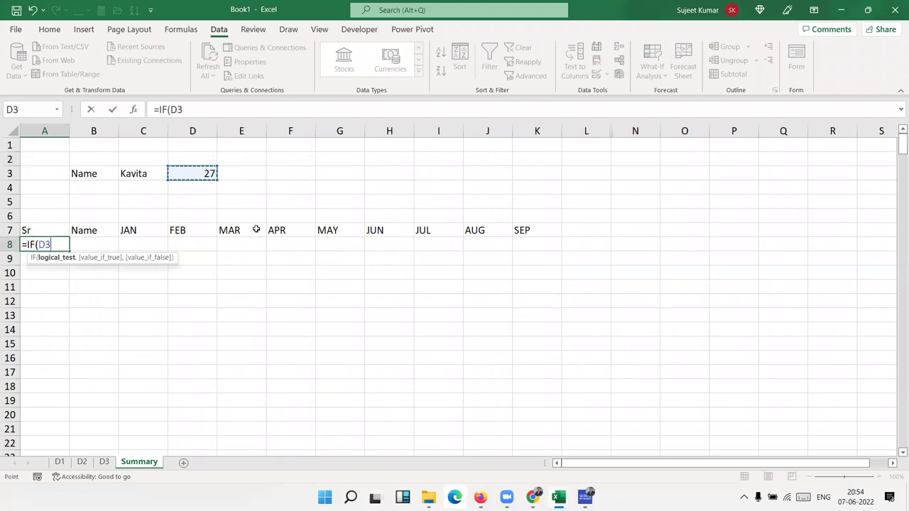
key("Escape")
type("12")
key("Escape")
type("1")
key("Return")
Step: In A9, enter an IF formula that blanks A8+1 once it exceeds the count in D3
type("=if")
key("Tab")
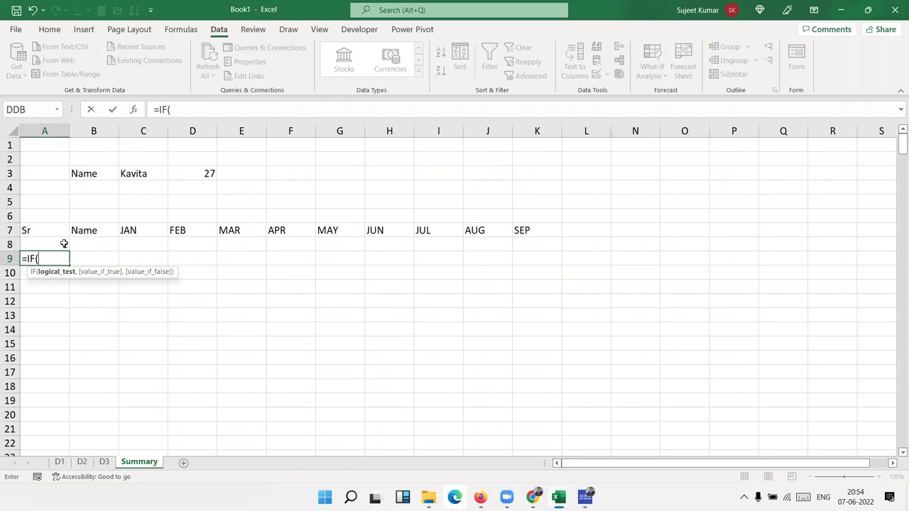
left_click(64, 244)
type("+1>")
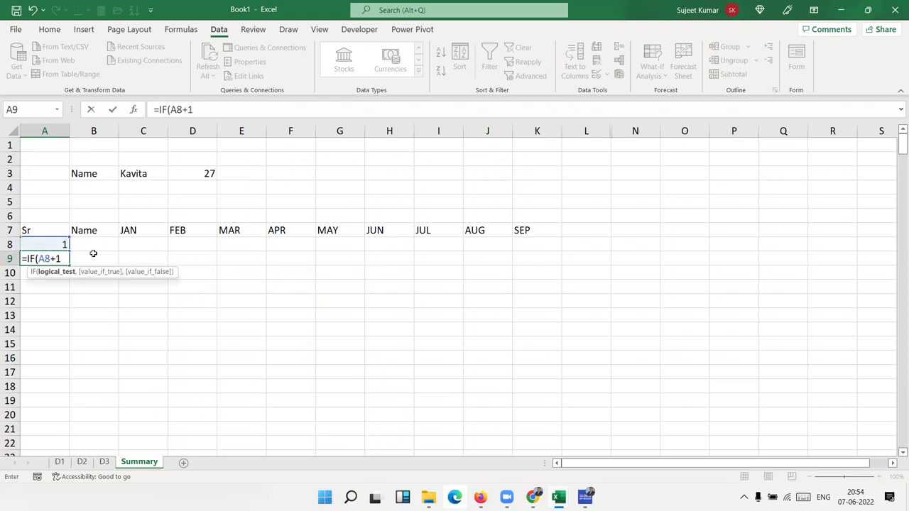
left_click(205, 172)
type(",\"\"")
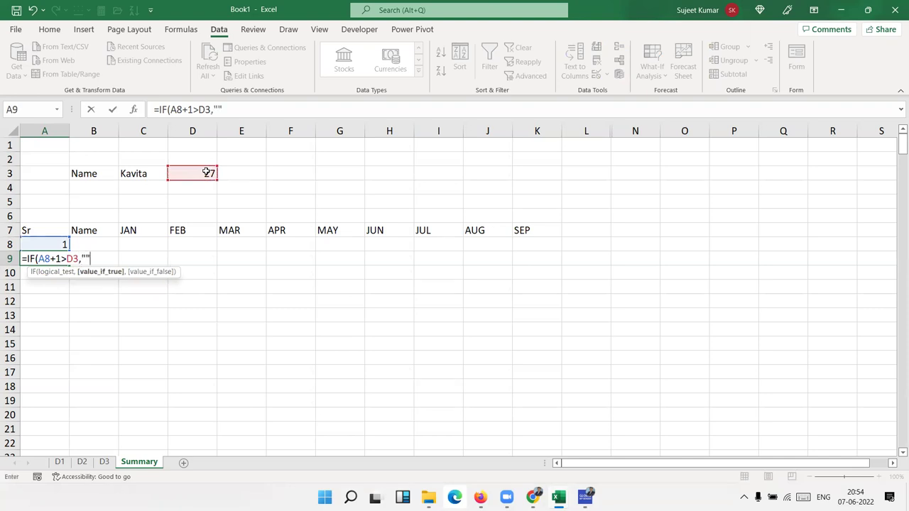
type(",")
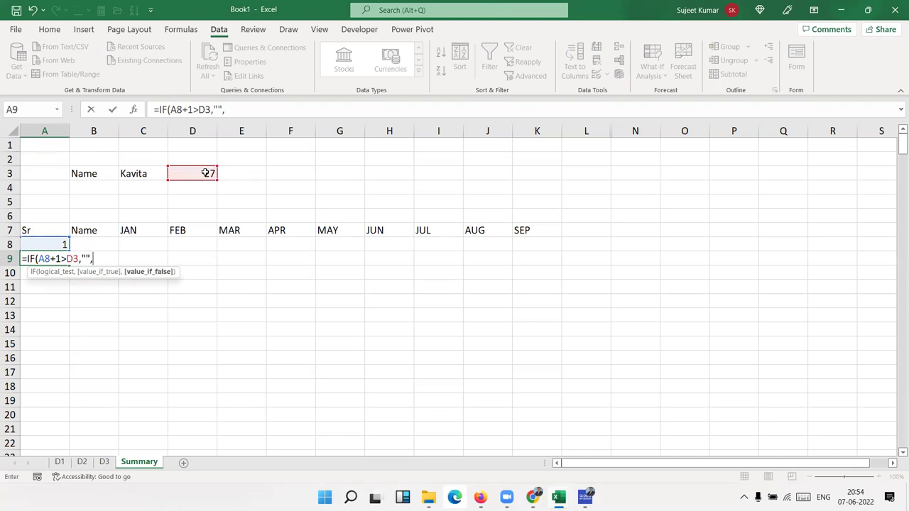
left_click(206, 173)
type("+1")
key("Return")
Step: Correct A9 to =IF(A8+1>$D$3,"",A8+1), using A8+1 and an absolute D3
key("Up")
left_click(226, 109)
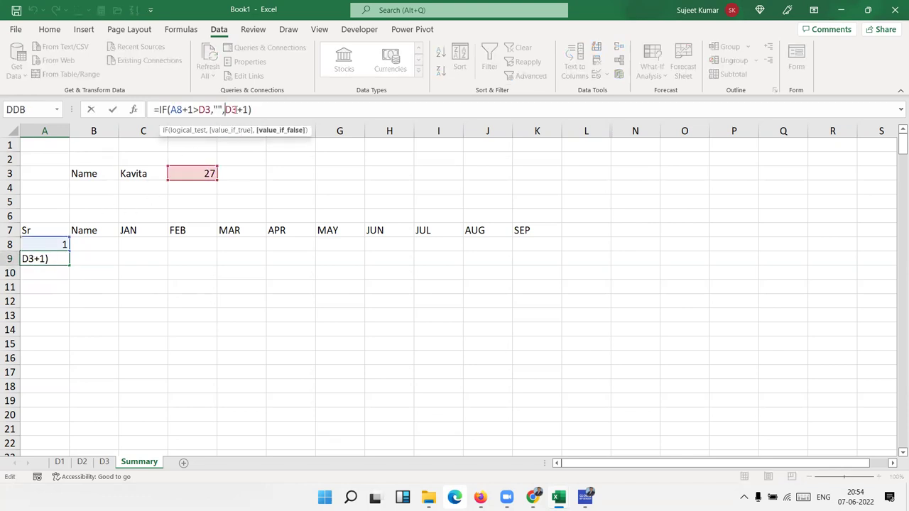
key("BackSpace")
key("BackSpace")
type("a8")
key("Return")
key("Up")
left_click(204, 109)
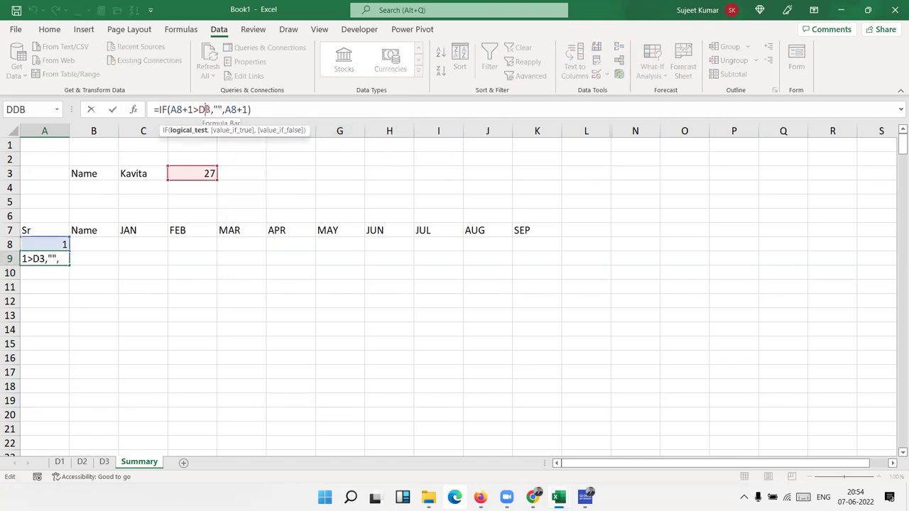
key("F4")
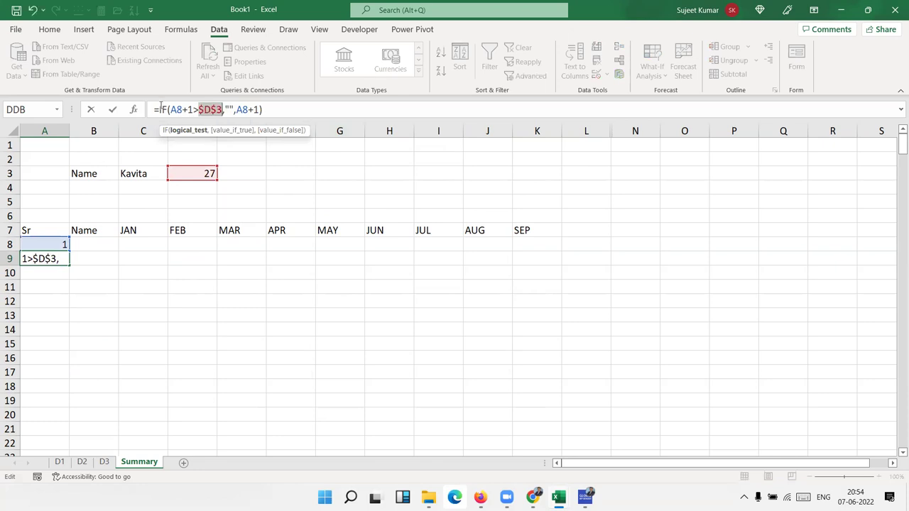
Step: Wrap A9's formula in IFERROR with an empty-string fallback
left_click(159, 109)
type("IF")
key("Down")
key("Tab")
left_click(308, 109)
type(",\"\"")
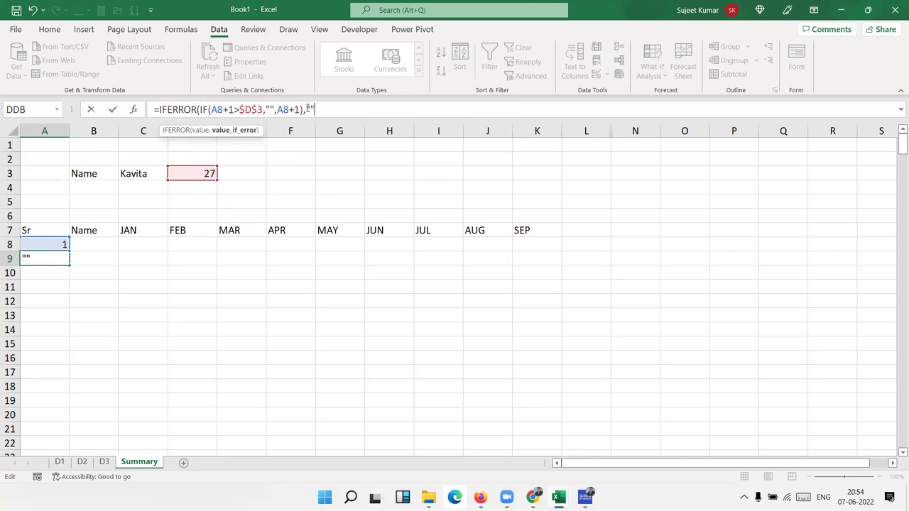
key("Return")
key("Return")
Step: Fill A9's serial formula down column A so rows number 1 to 27
key("Up")
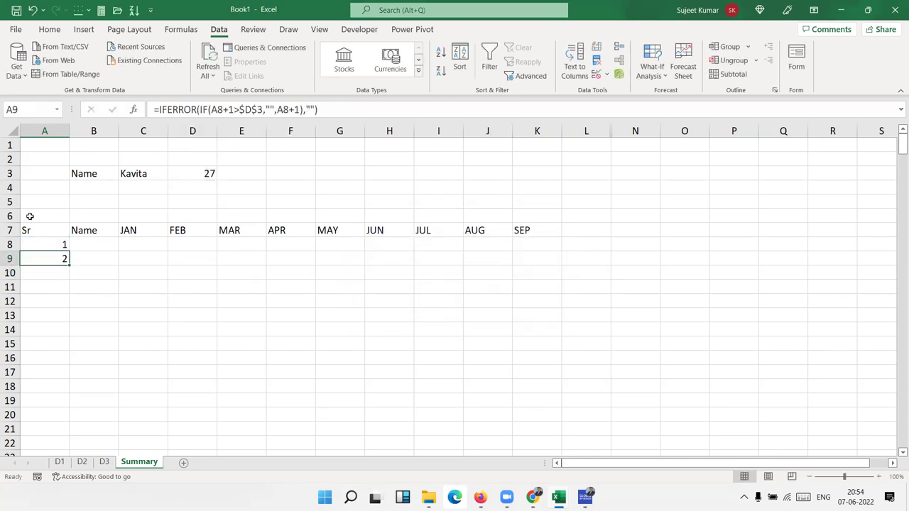
mouse_move(70, 265)
left_mouse_down()
mouse_move(80, 343)
mouse_move(71, 394)
left_mouse_up()
scroll(71, 394, "up", 11)
scroll(71, 394, "down", 6)
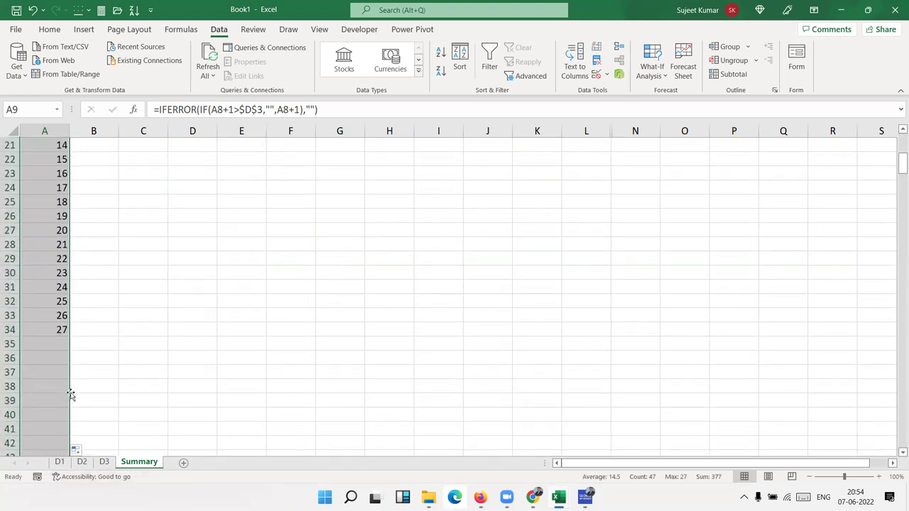
scroll(71, 394, "up", 7)
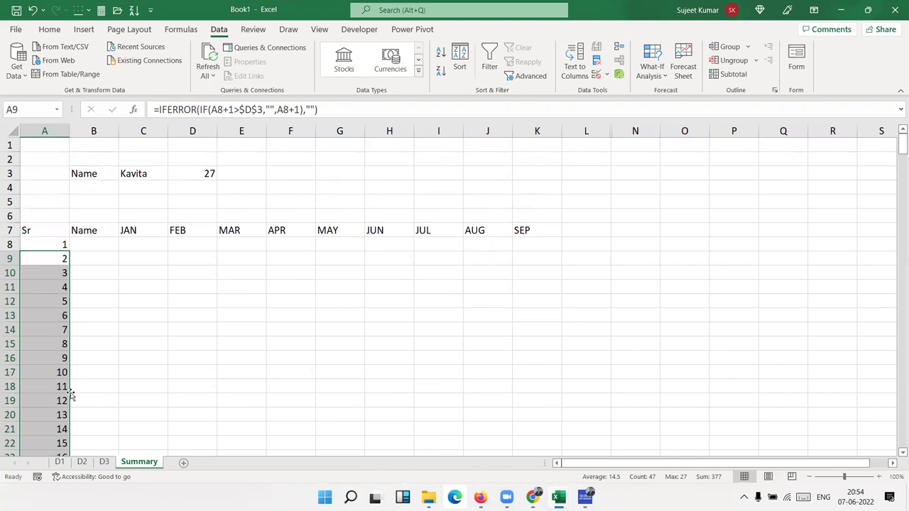
Step: Start a VLOOKUP in B8 with key A8&"-"&C3 and table 'D1'!A:K
left_click(93, 251)
type("=vl")
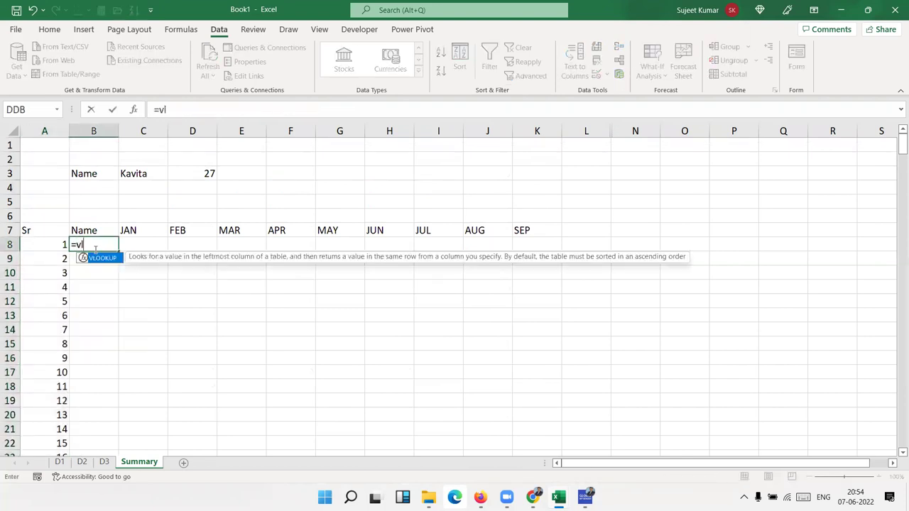
key("Tab")
key("Left")
type("&\"-\"")
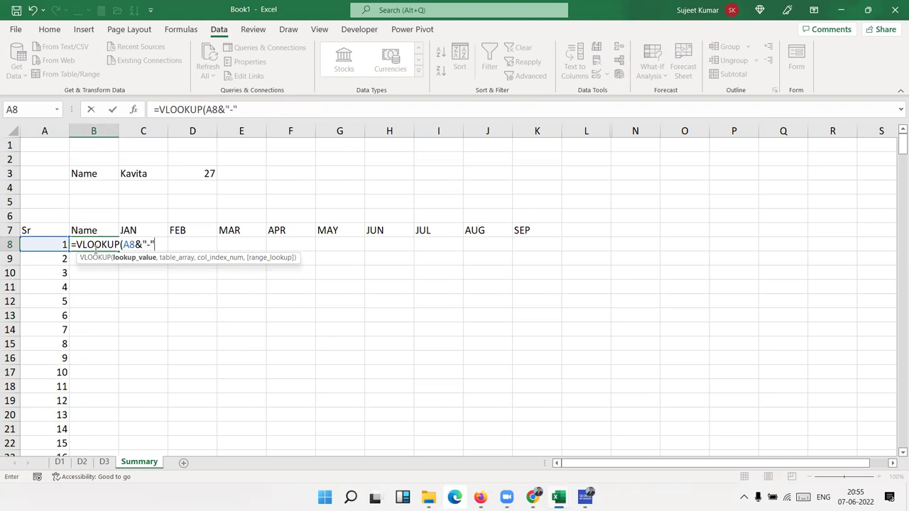
type("&")
left_click(130, 169)
type(",")
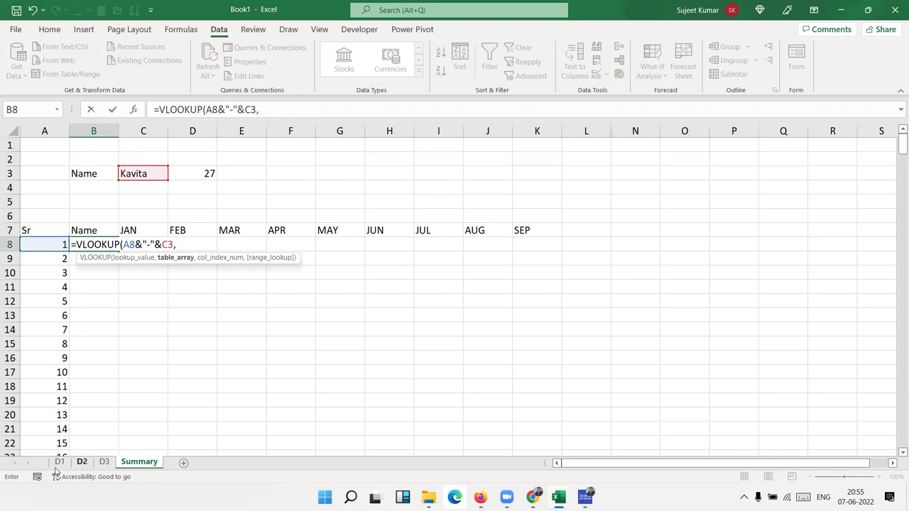
left_click(54, 466)
left_click_drag(44, 131, 538, 167)
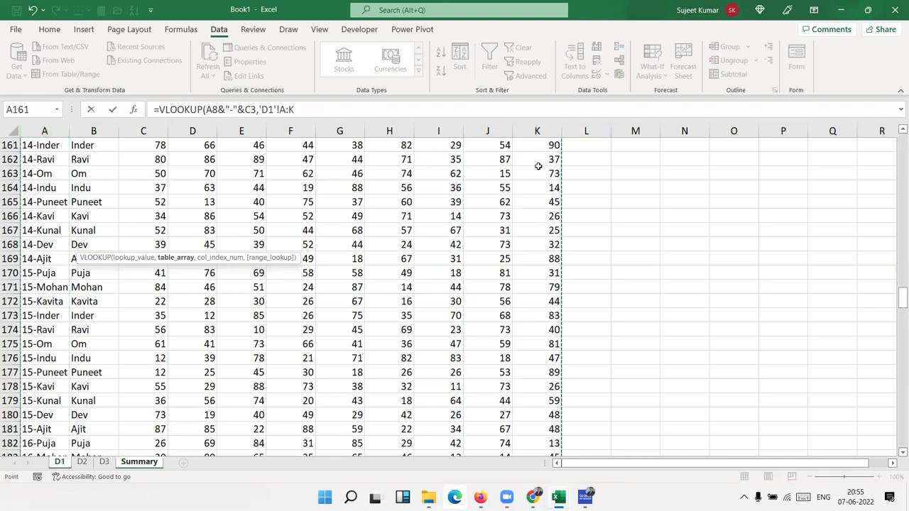
Step: Use MATCH(Summary!B7,'D1'!1:1,0) as the column index and commit, showing Kavita
type(",mat")
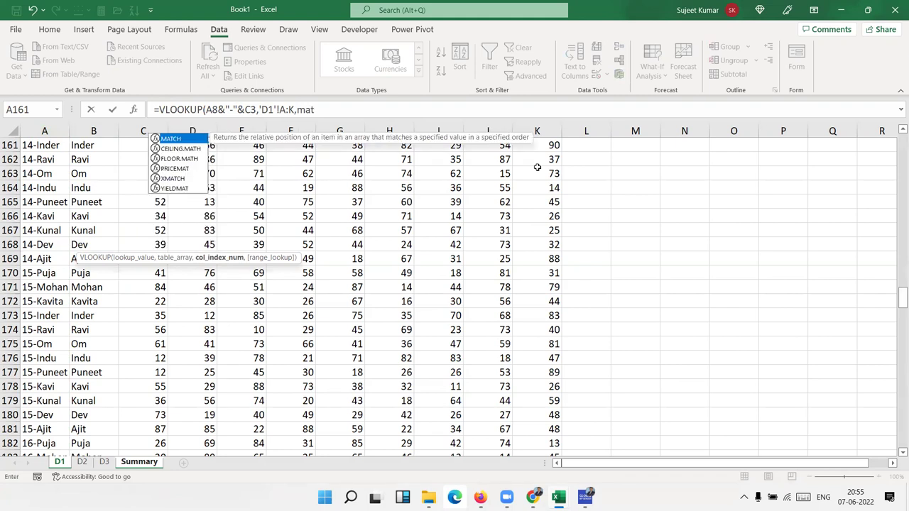
key("Tab")
left_click(132, 465)
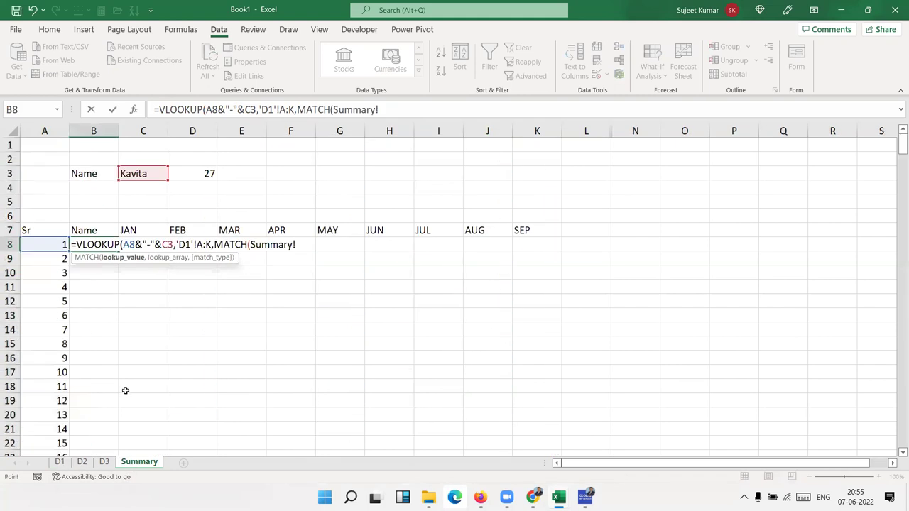
left_click(93, 229)
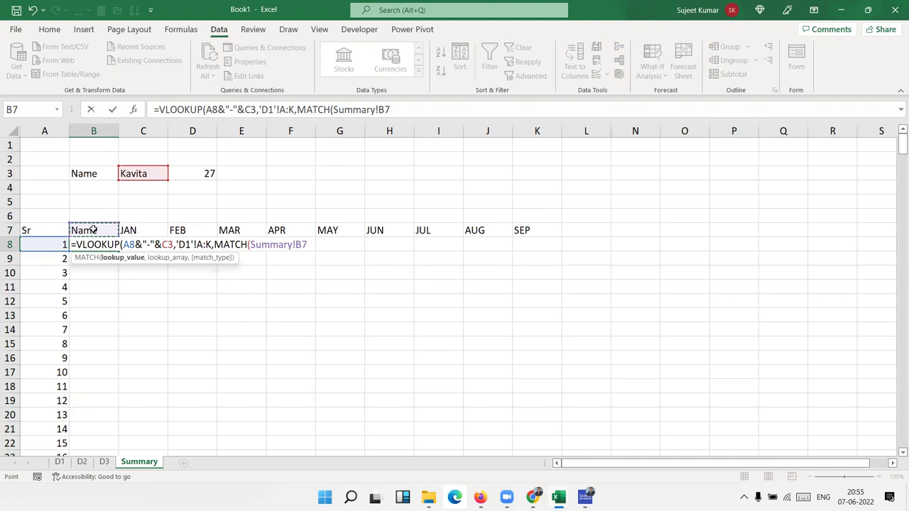
type(",")
left_click(60, 462)
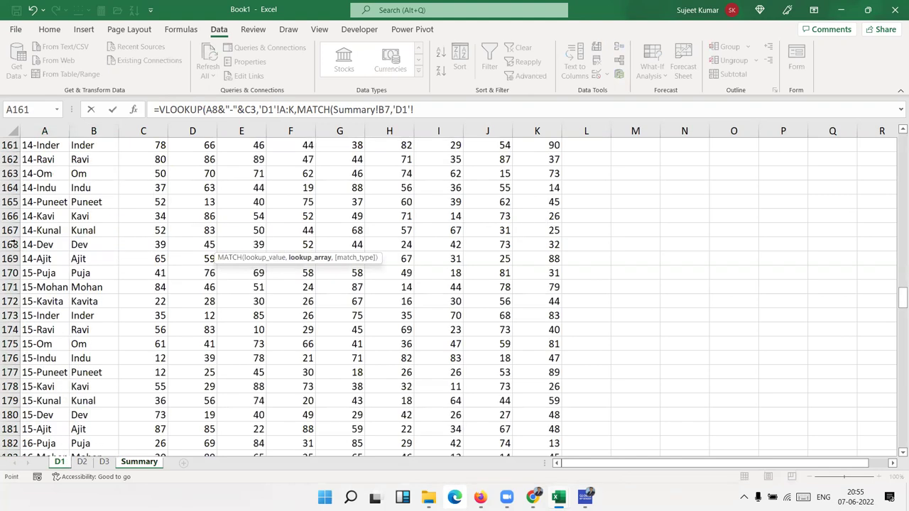
scroll(13, 244, "up", 17)
scroll(13, 213, "up", 10)
scroll(271, 190, "up", 10)
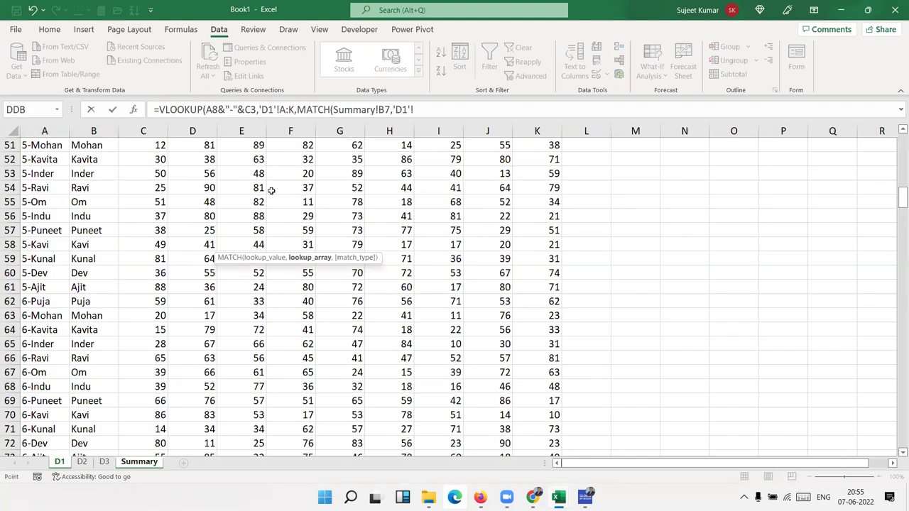
scroll(271, 190, "up", 13)
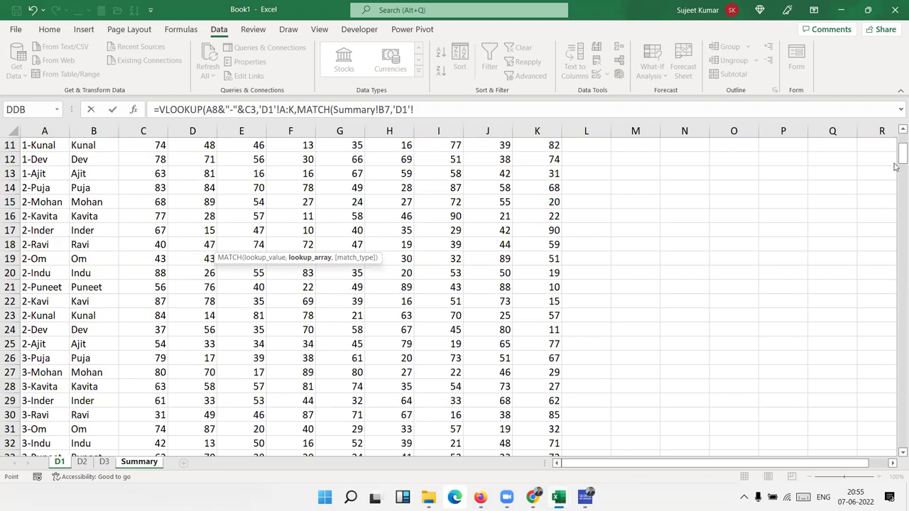
left_click_drag(902, 155, 901, 142)
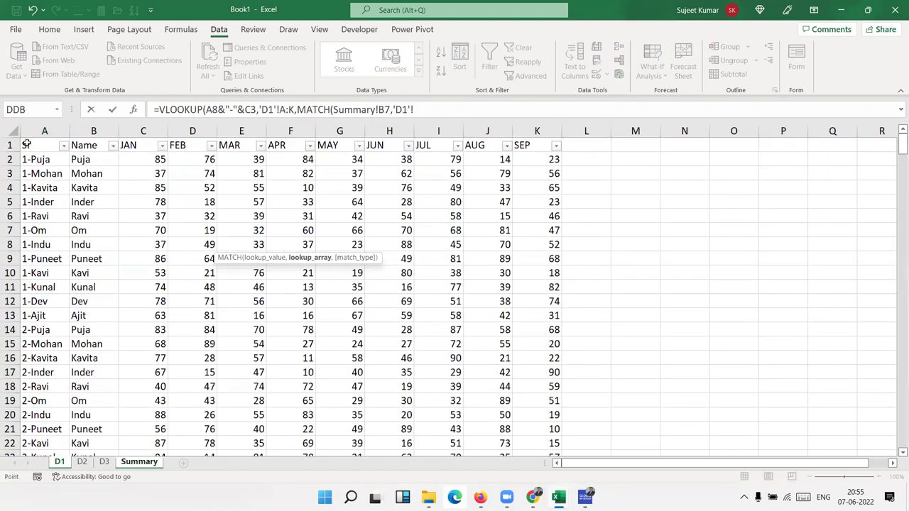
left_click(10, 145)
type(",")
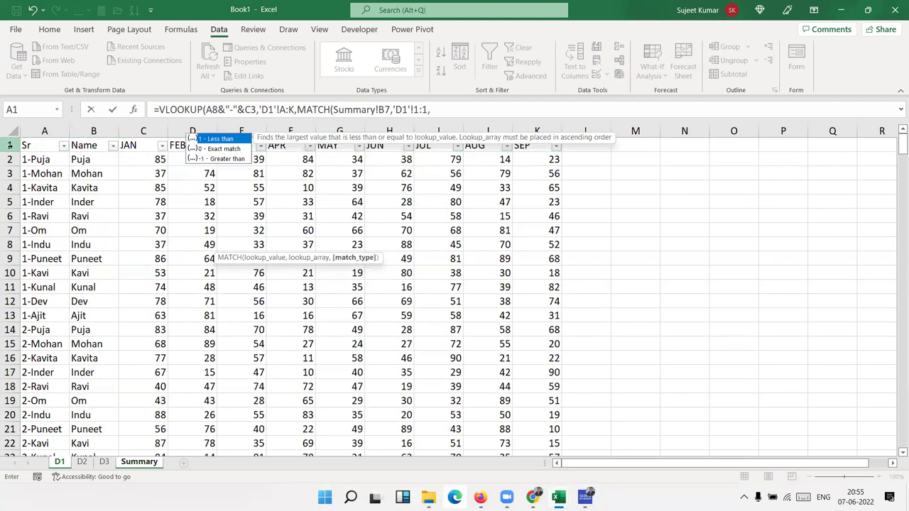
type("0)")
type(",0")
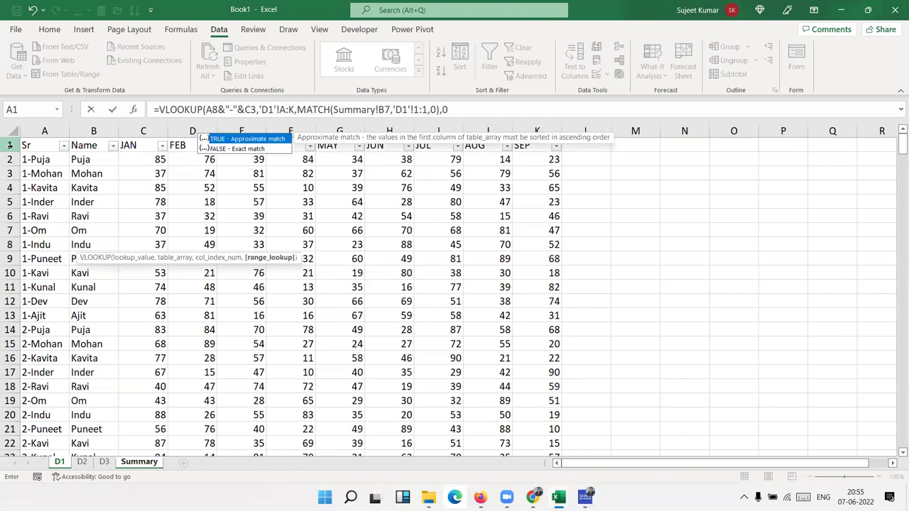
key("Return")
key("Return")
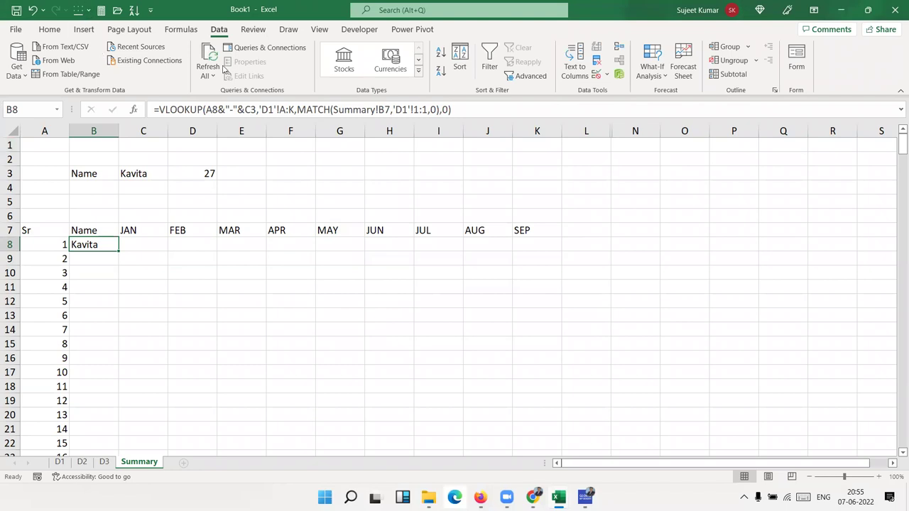
left_click_drag(297, 109, 439, 110)
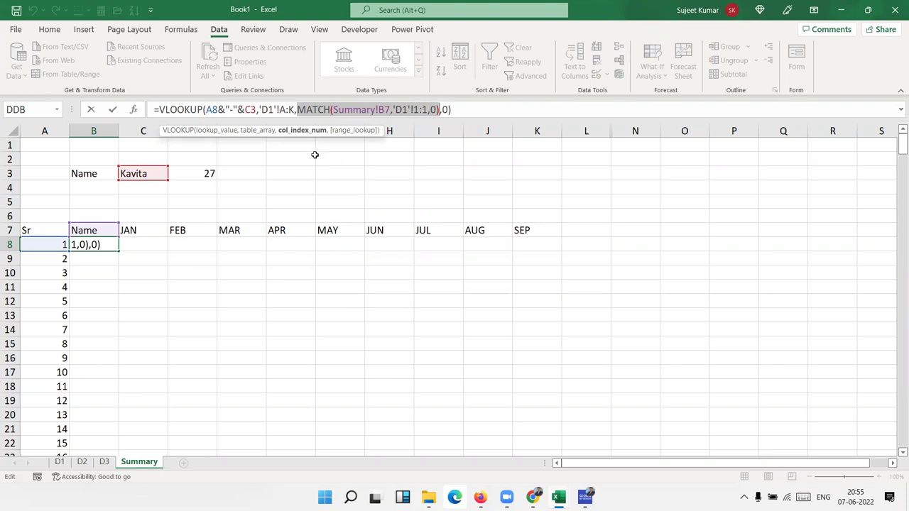
Step: Anchor B8's references as $A8, $C$3, $A:$K, B$7 and $1:$1
left_click(207, 110)
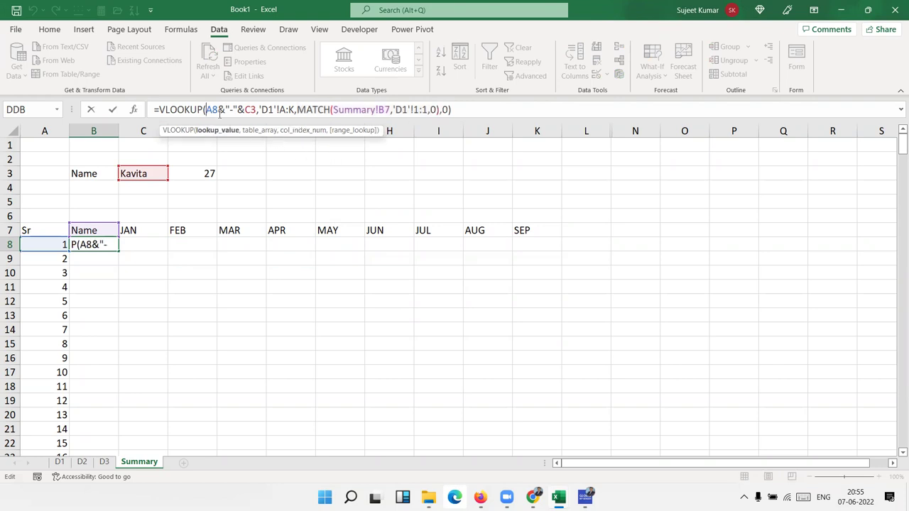
type("$")
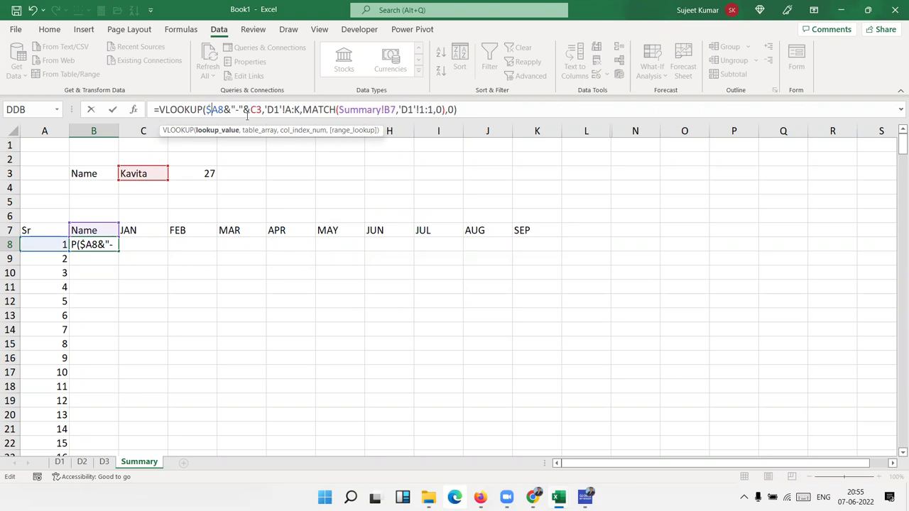
left_click(258, 110)
key("F4")
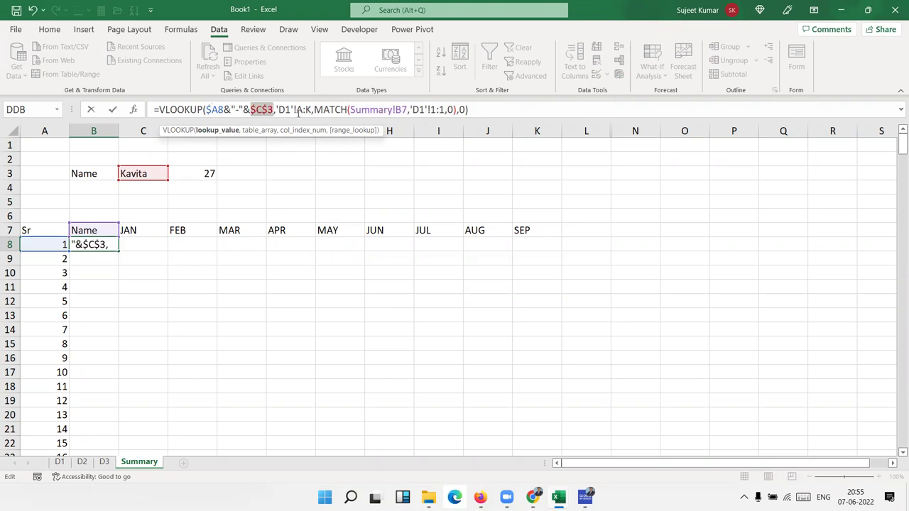
left_click(305, 110)
key("F4")
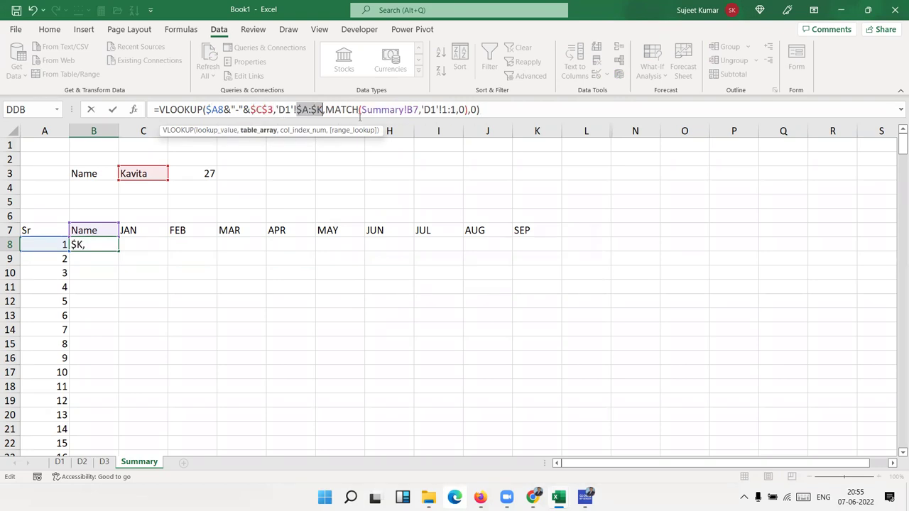
left_click(413, 110)
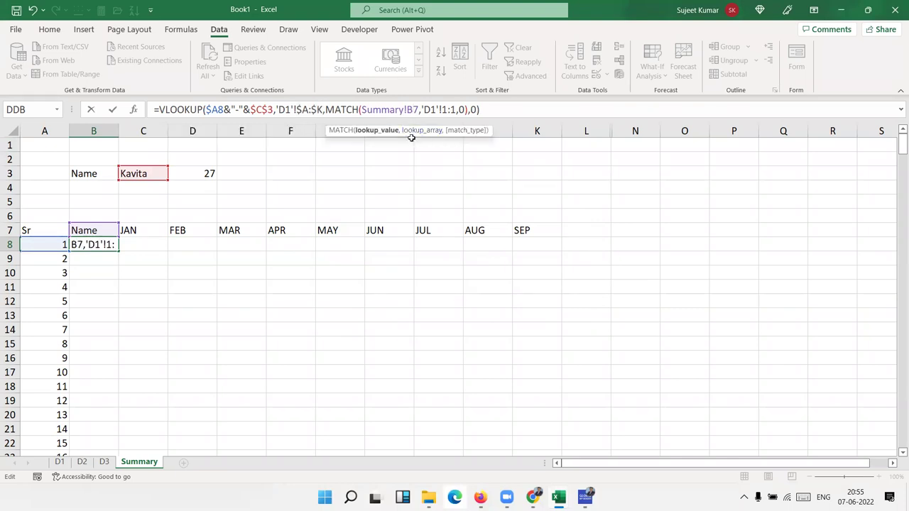
type("$")
left_click(455, 110)
key("F4")
key("Return")
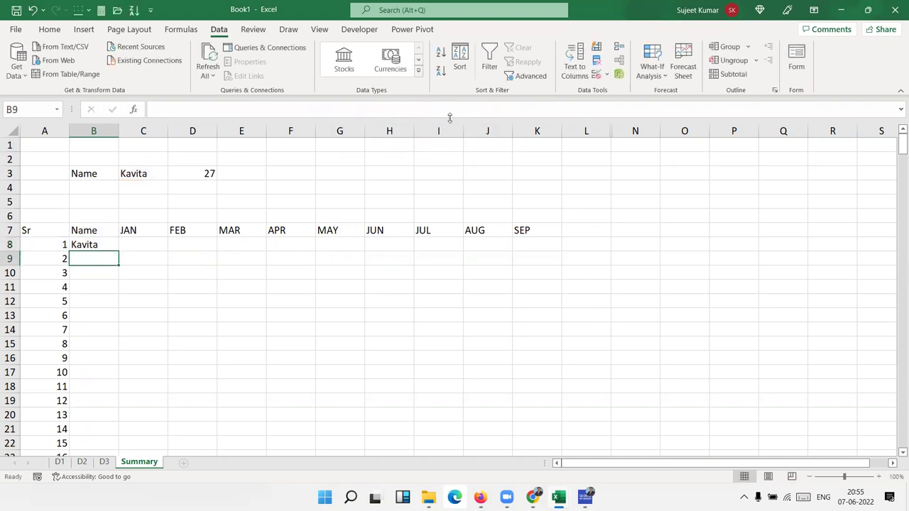
key("Up")
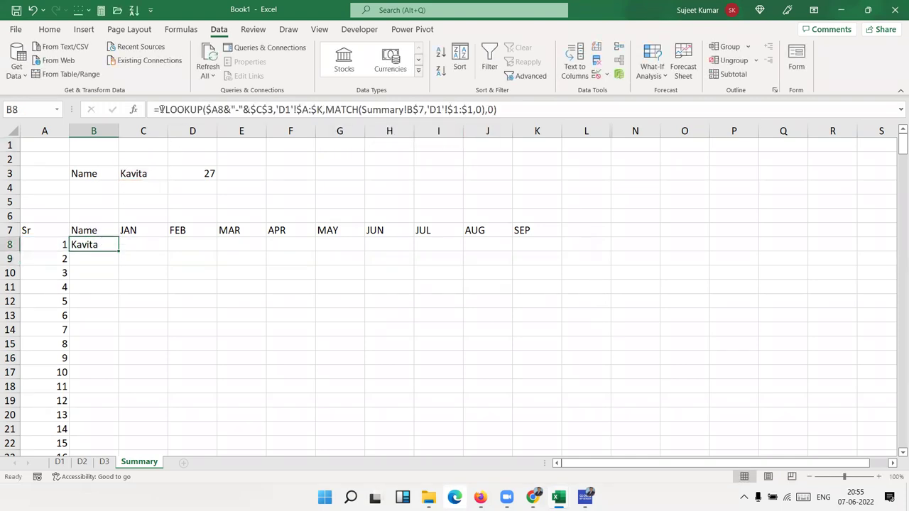
Step: Wrap B8's VLOOKUP in IFERROR(...,"") so lookup errors show blank
left_click(161, 109)
key("Down")
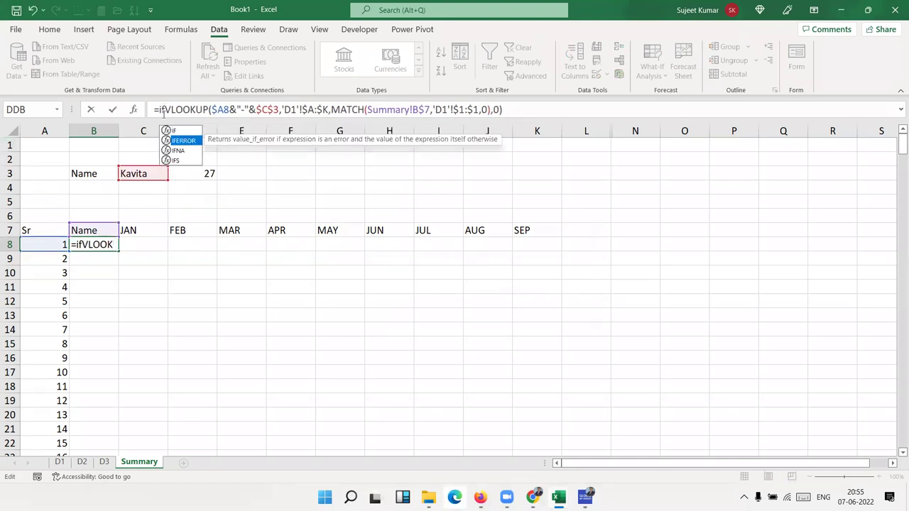
key("Tab")
key("End")
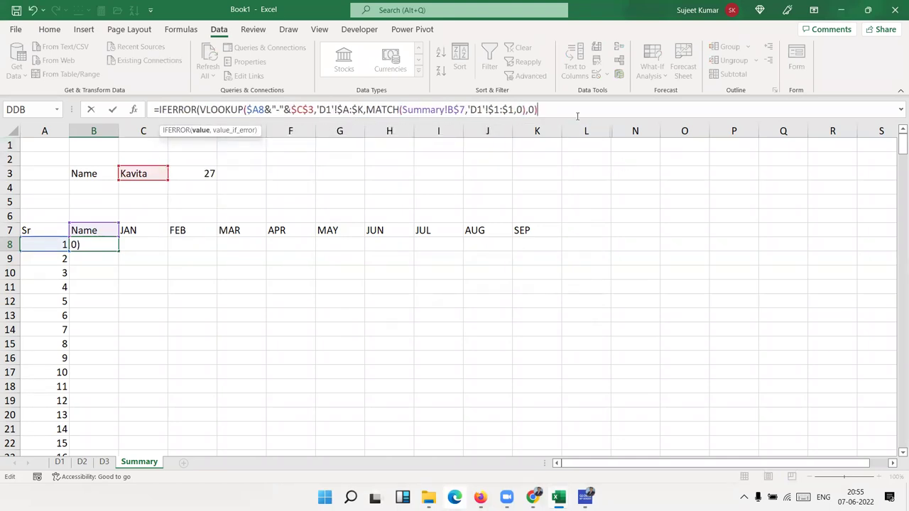
type(",\"\"")
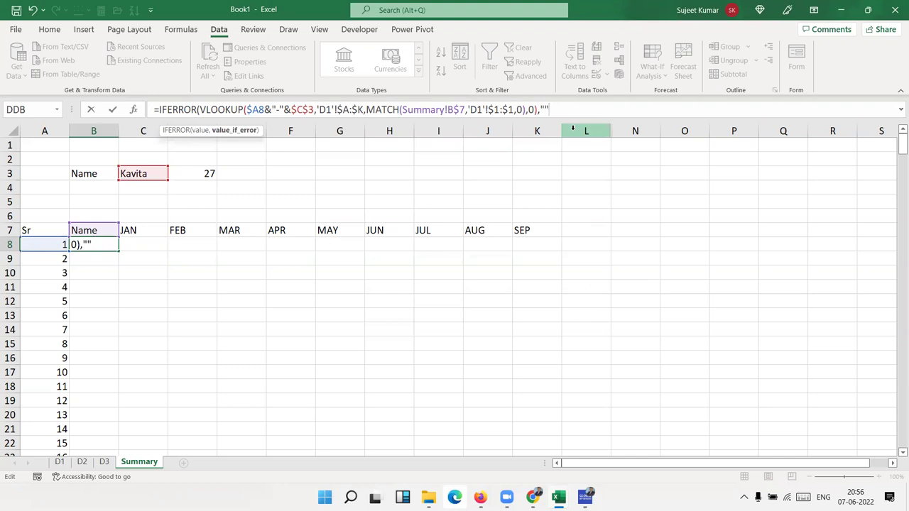
key("Return")
key("Up")
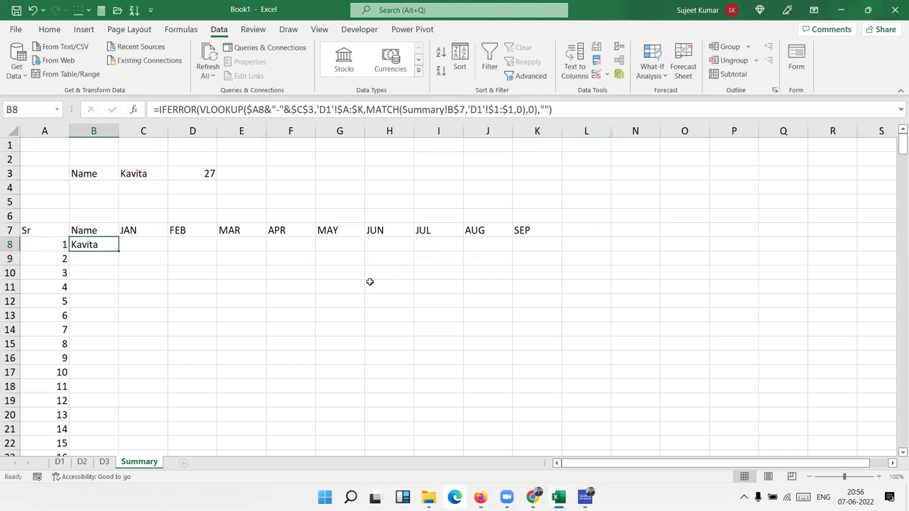
Step: Copy B8's lookup across to K8 and down to row 34, filling Kavita's JAN–SEP records
left_click_drag(114, 247, 562, 252)
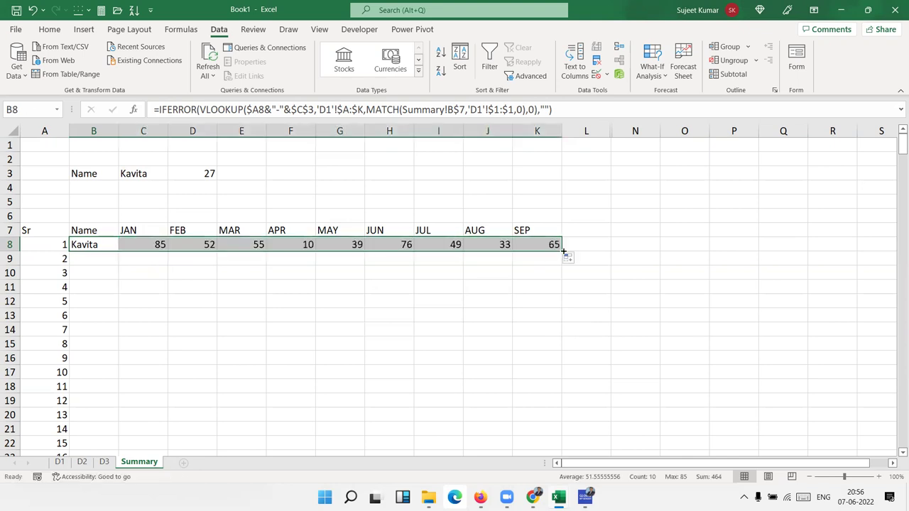
double_click(562, 250)
scroll(296, 345, "down", 7)
scroll(296, 346, "down", 3)
scroll(296, 346, "up", 3)
scroll(296, 347, "up", 7)
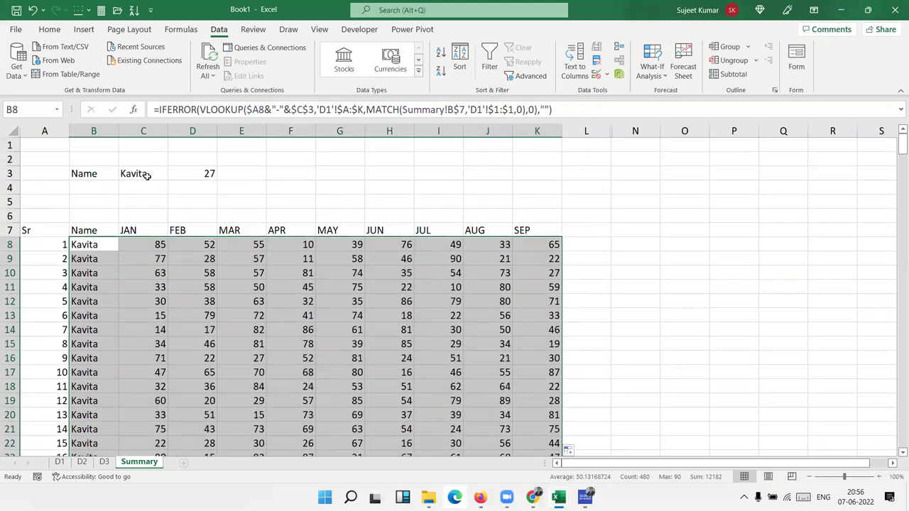
left_click(146, 176)
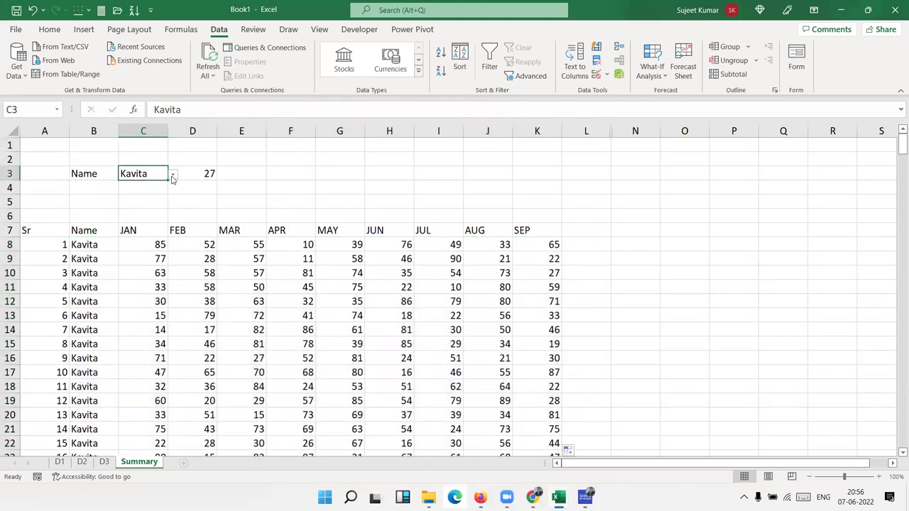
Step: Switch the C3 name to Inder, then to Om, checking the table each time
left_click(171, 176)
left_click(128, 192)
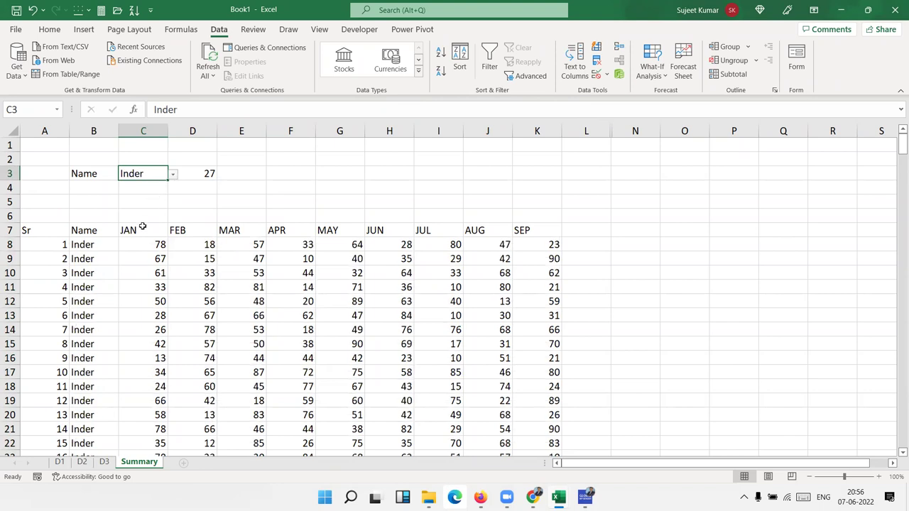
scroll(141, 227, "down", 3)
scroll(142, 227, "down", 3)
scroll(141, 227, "up", 7)
left_click(172, 175)
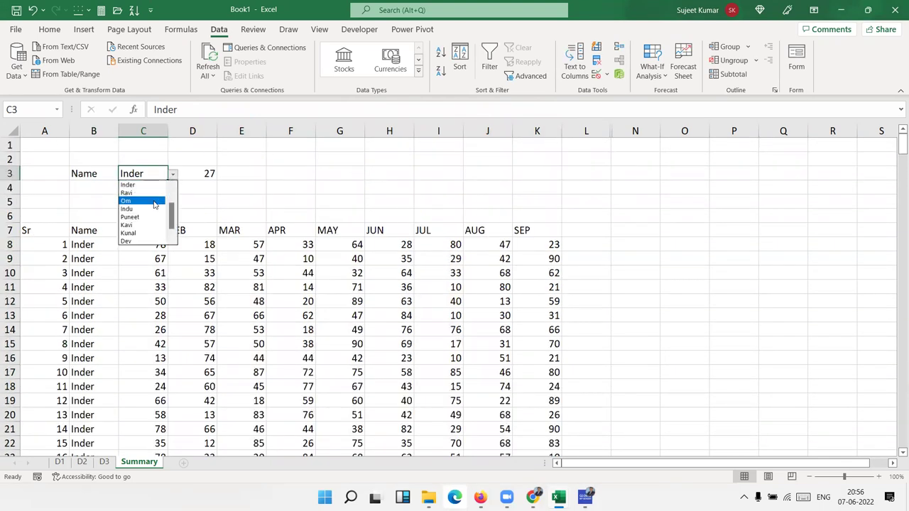
left_click(154, 202)
scroll(150, 260, "down", 7)
scroll(150, 262, "down", 3)
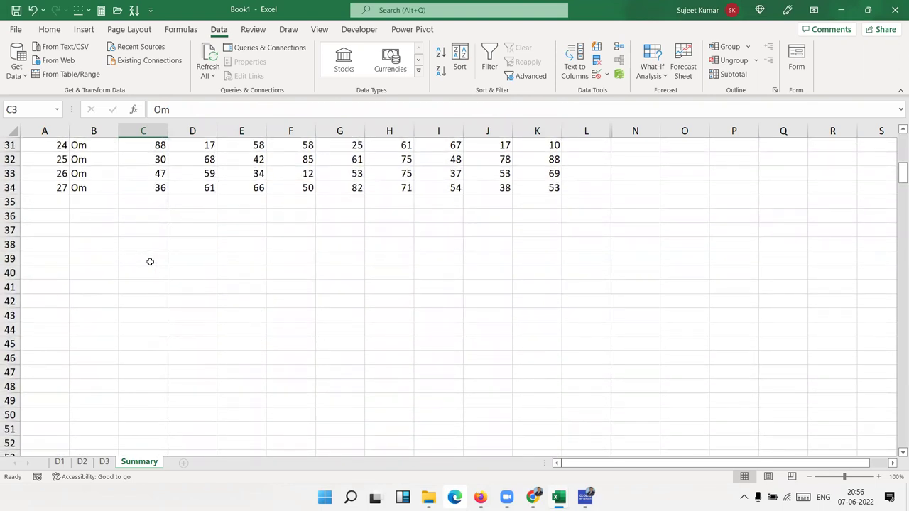
scroll(150, 261, "up", 7)
scroll(151, 261, "up", 3)
Step: On D1, copy Puja from B2 into B6, B13, B16 and B19
left_click(62, 462)
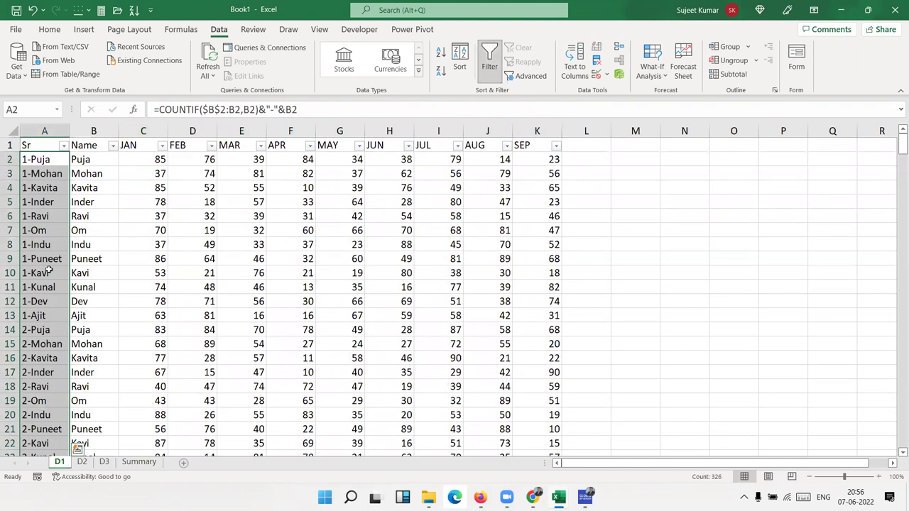
left_click(90, 161)
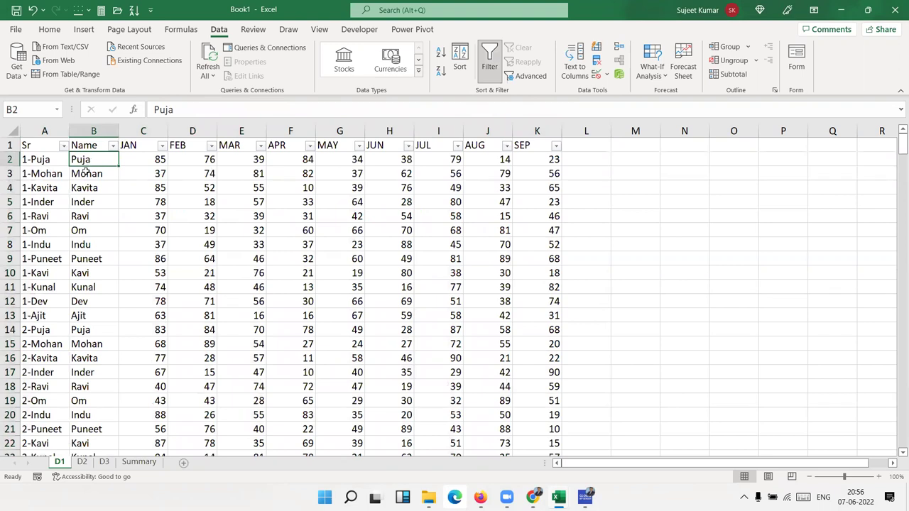
key("ctrl+c")
left_click(84, 215)
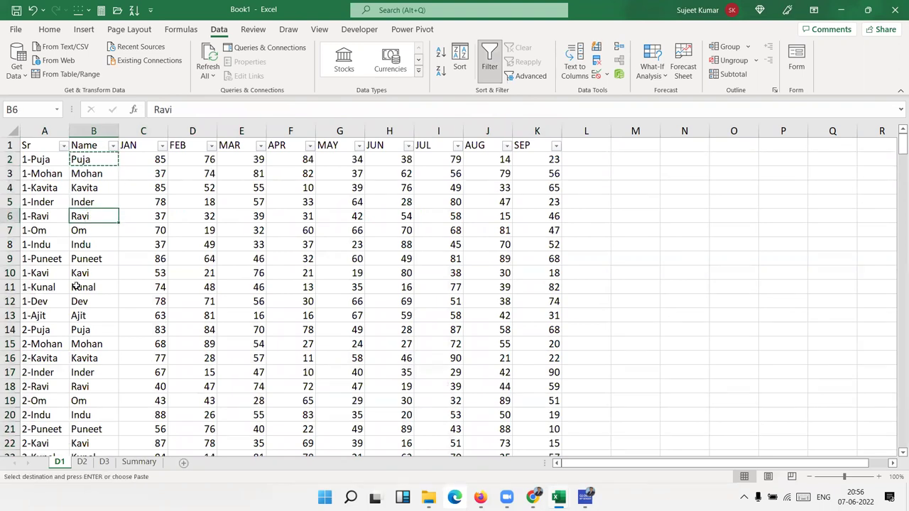
key("ctrl+v")
left_click(78, 315)
key("ctrl+v")
left_click(79, 358)
key("ctrl+v")
left_click(91, 400)
key("ctrl+v")
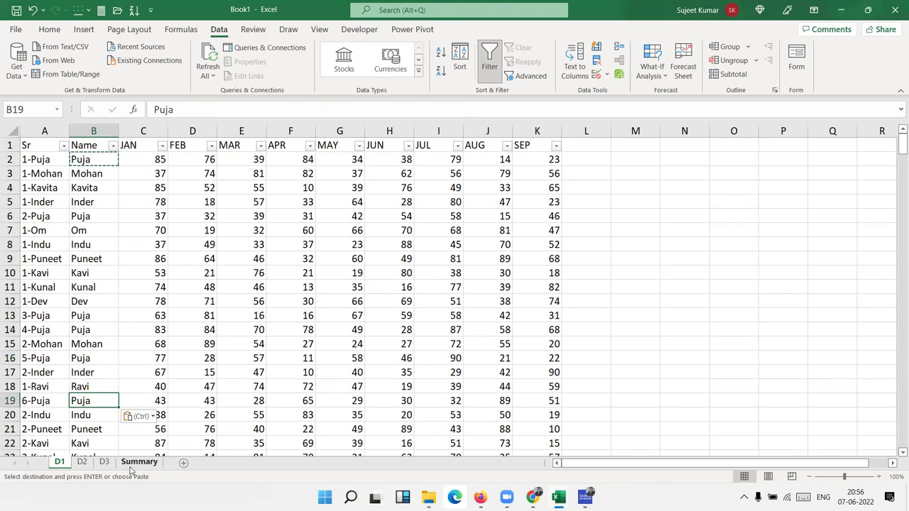
Step: Choose Puja in Summary's C3, giving a count of 32 and Puja's rows
left_click(136, 462)
left_click(173, 175)
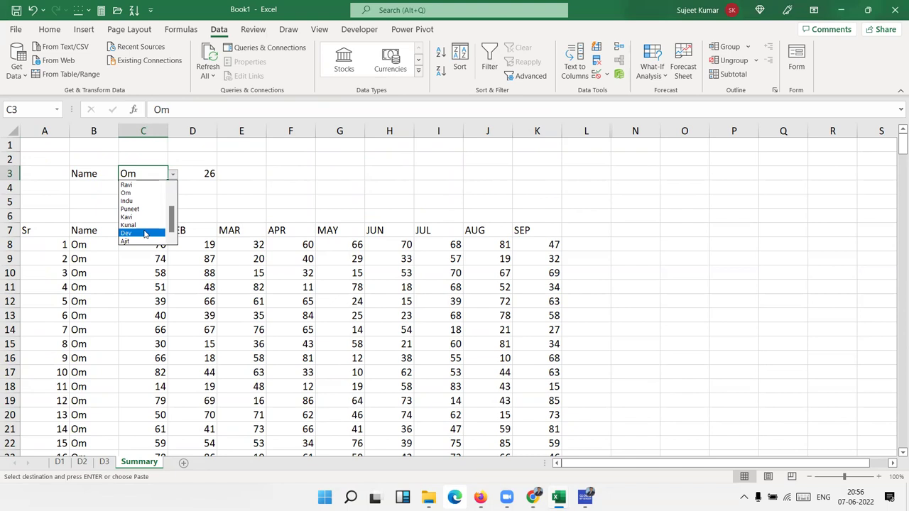
scroll(145, 213, "up", 3)
left_click(158, 188)
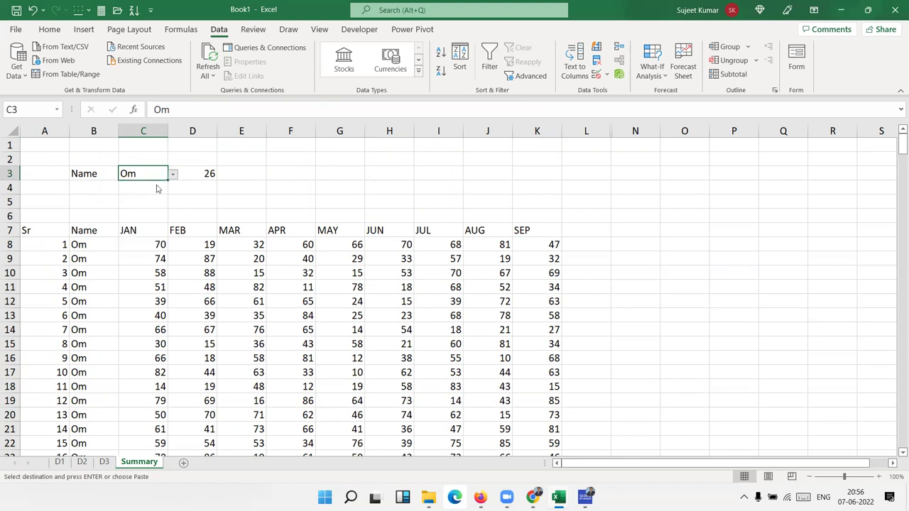
scroll(192, 298, "down", 2)
scroll(192, 297, "down", 4)
scroll(192, 297, "down", 3)
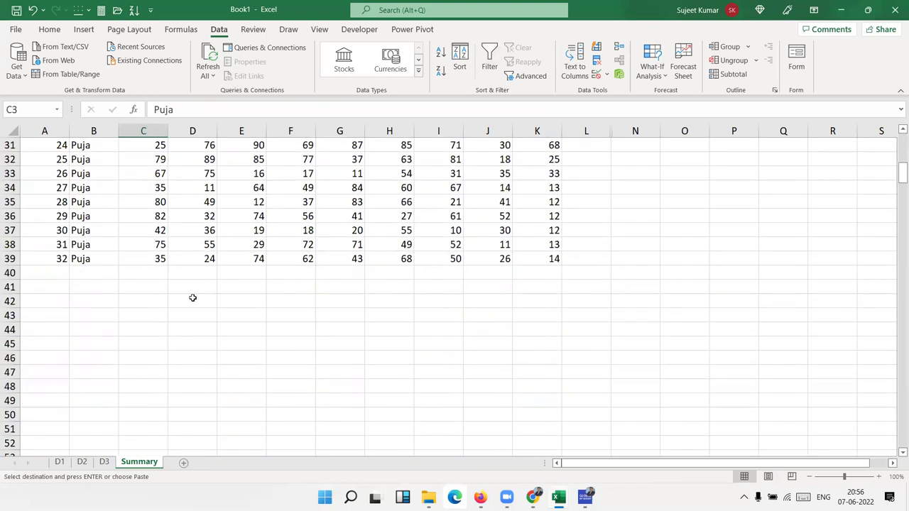
scroll(192, 298, "up", 3)
scroll(192, 297, "up", 7)
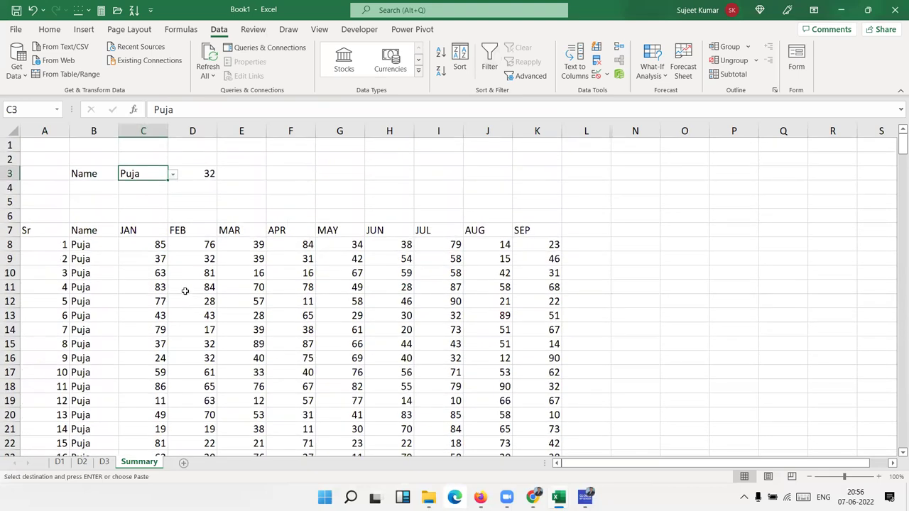
left_click(60, 463)
left_click(80, 462)
left_click(102, 462)
left_click(125, 460)
left_click_drag(44, 244, 527, 368)
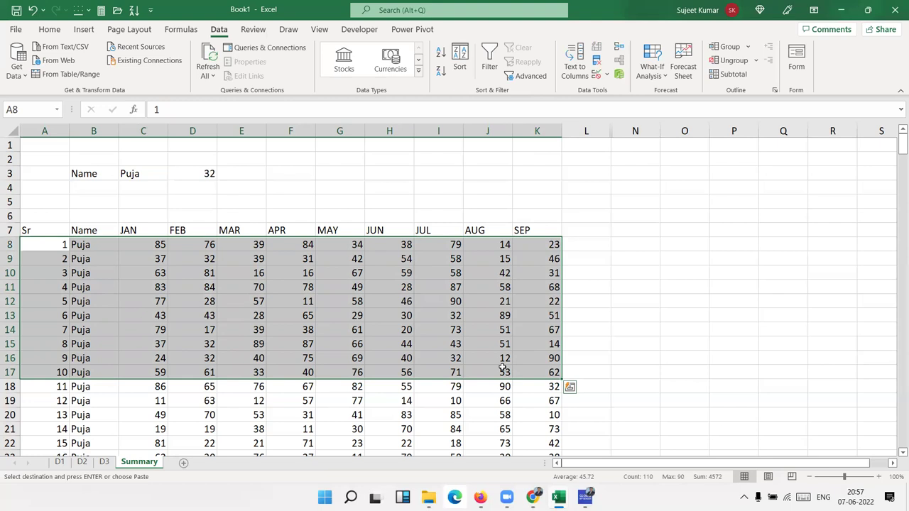
key("Down")
key("Down")
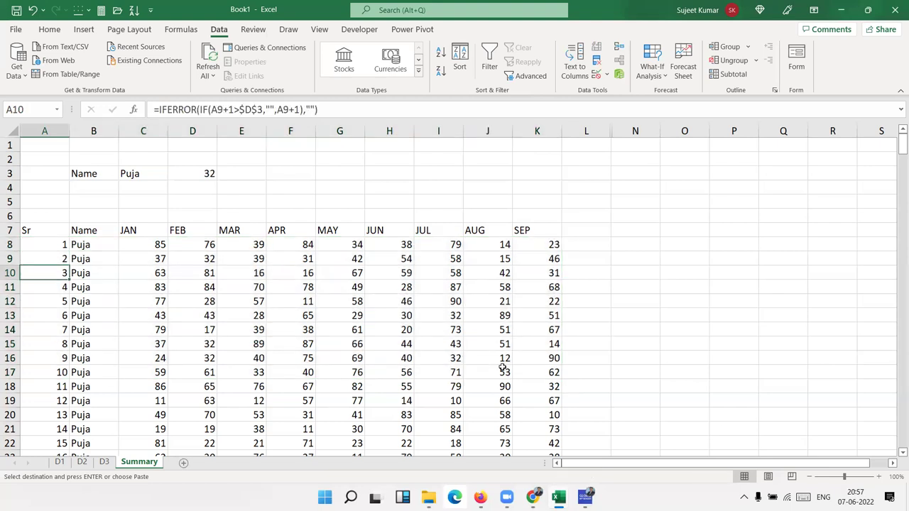
key("Up")
key("Up")
key("Right")
key("Right")
key("Right")
key("Right")
key("Right")
key("Right")
key("Right")
key("Right")
key("Right")
key("Right")
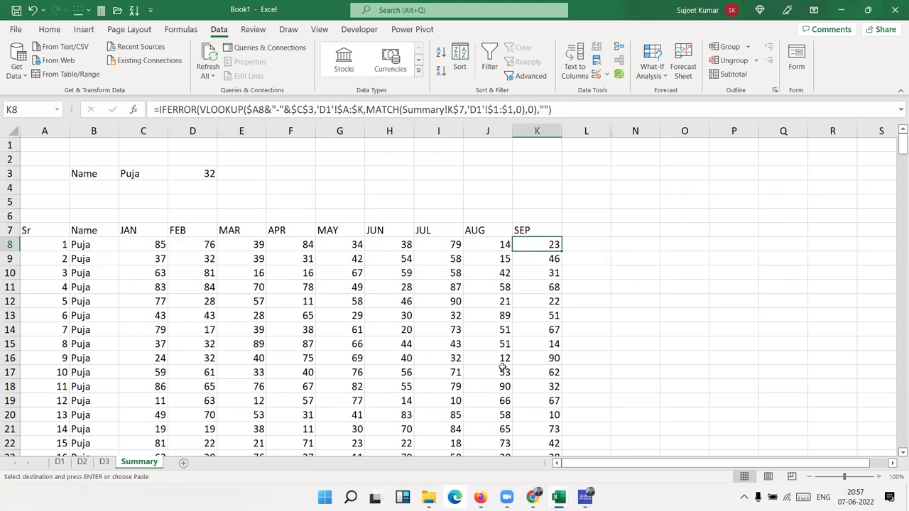
key("Left")
key("Left")
key("Left")
key("Left")
key("Left")
key("Left")
key("Left")
key("Left")
key("Left")
key("Left")
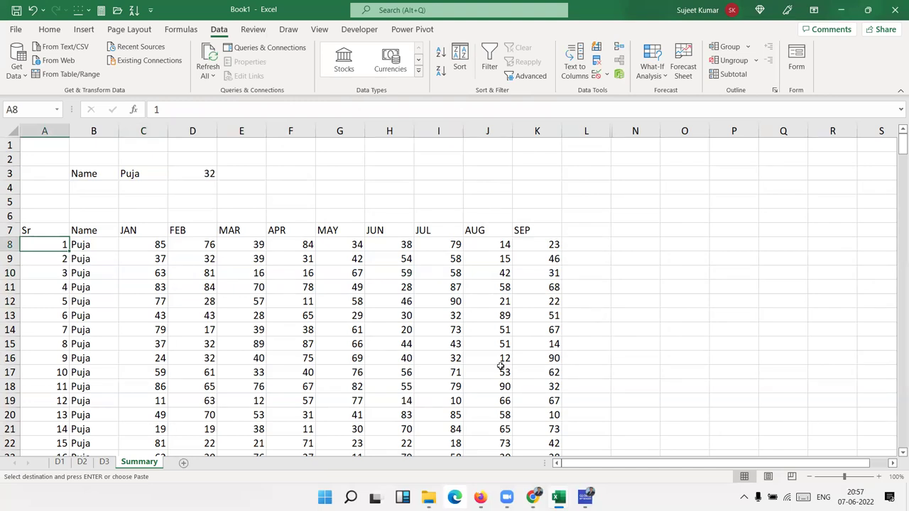
Step: Review the Sr label column with its COUNTIF formulas on sheets D1 and D2, then go to D3
left_click(60, 461)
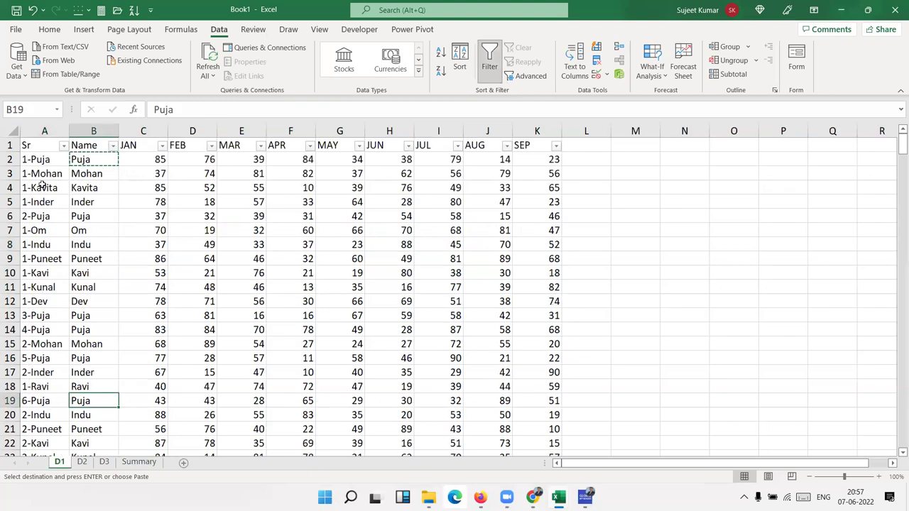
left_click(37, 159)
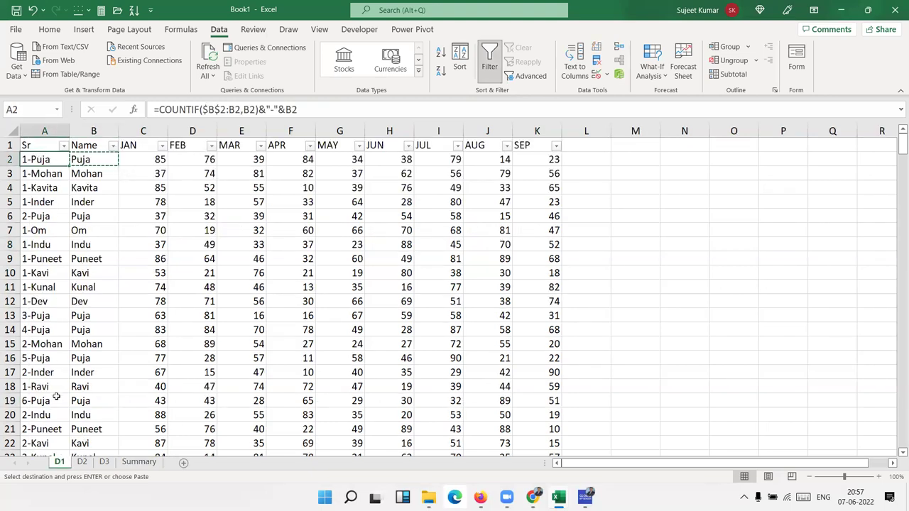
left_click(39, 142)
key("ctrl+shift+Down")
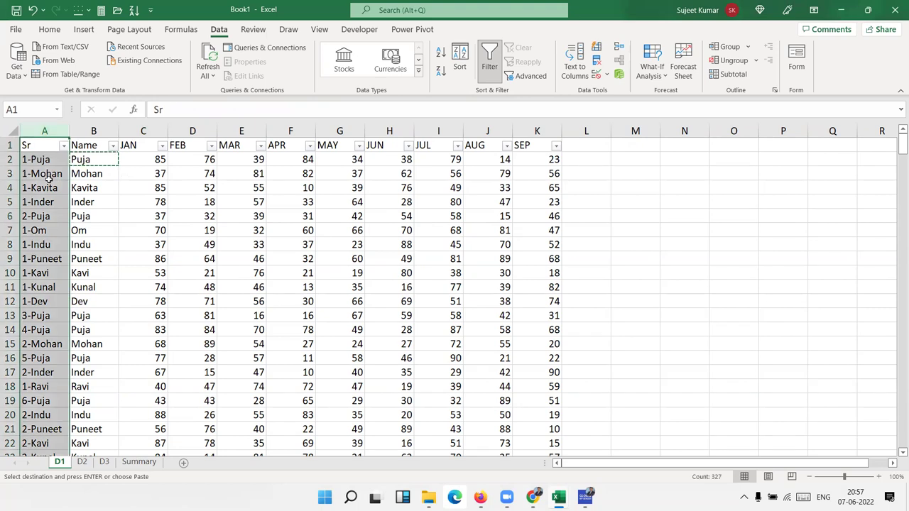
left_click(82, 461)
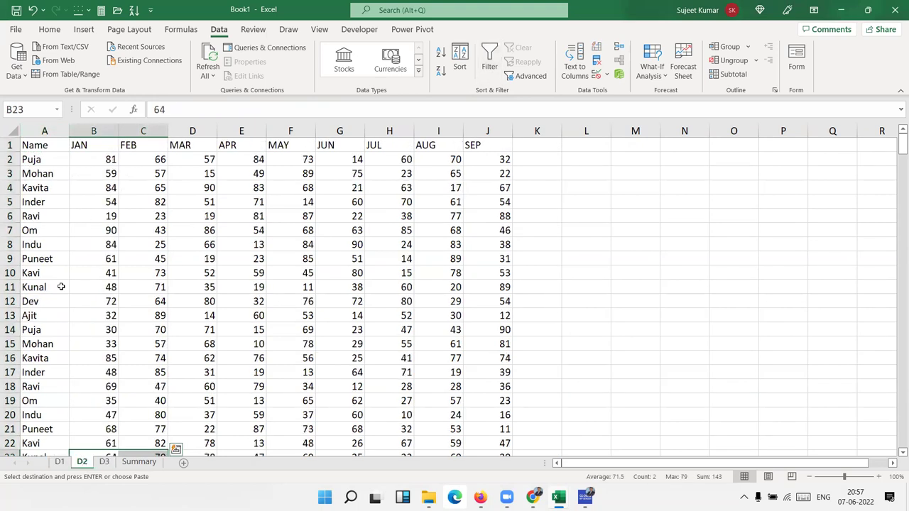
left_click(32, 126)
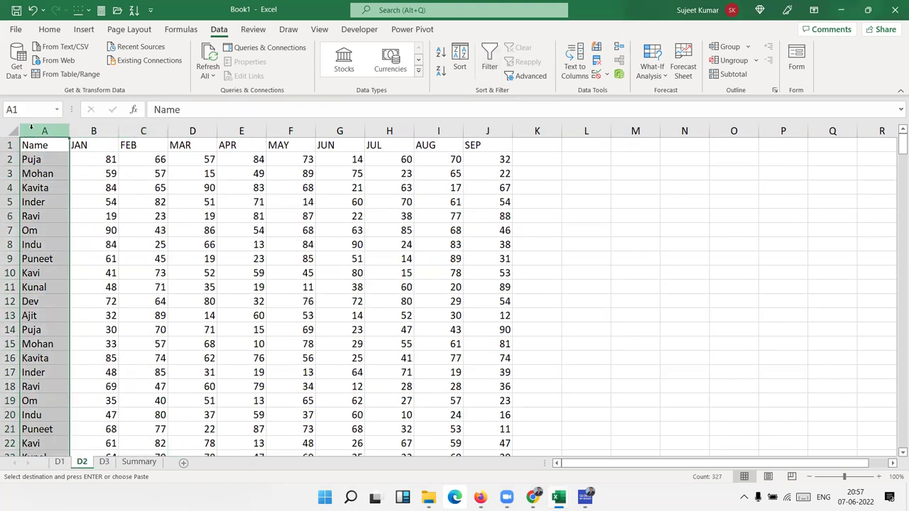
key("ctrl+Page_Up")
left_click(105, 463)
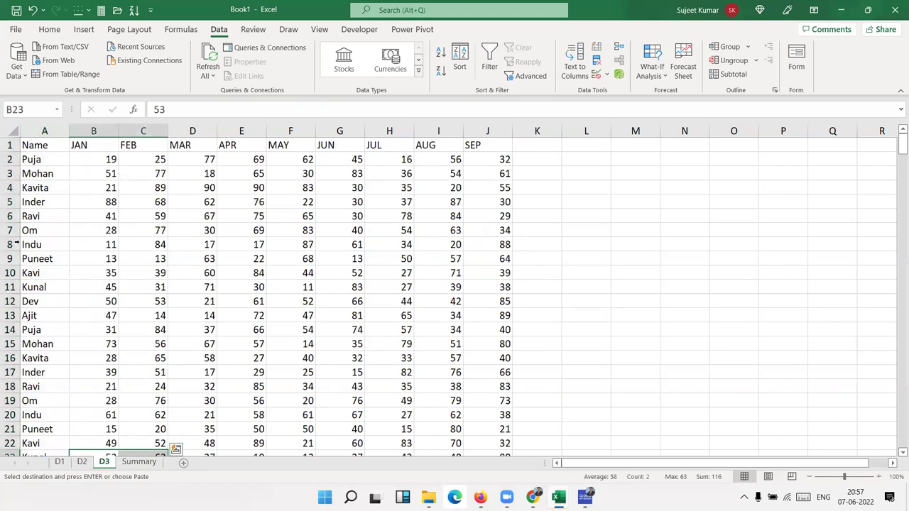
Step: Insert a new column A on D3 and paste in the Sr labels copied from D2
left_click(39, 132)
key("ctrl+shift+plus")
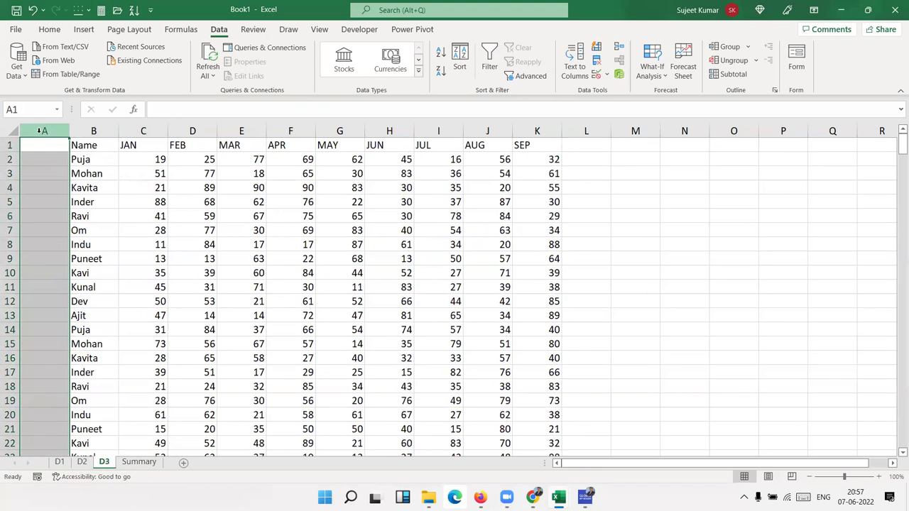
left_click(81, 462)
key("ctrl+c")
left_click(104, 462)
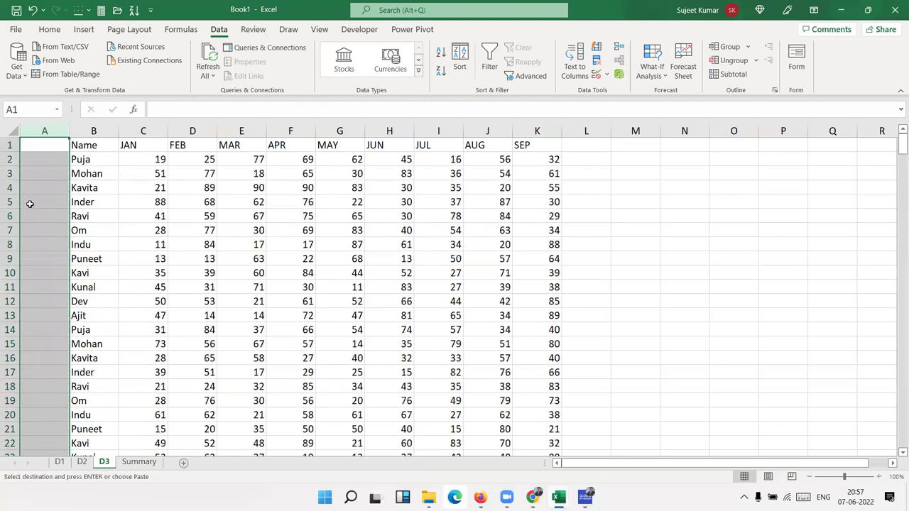
key("ctrl+v")
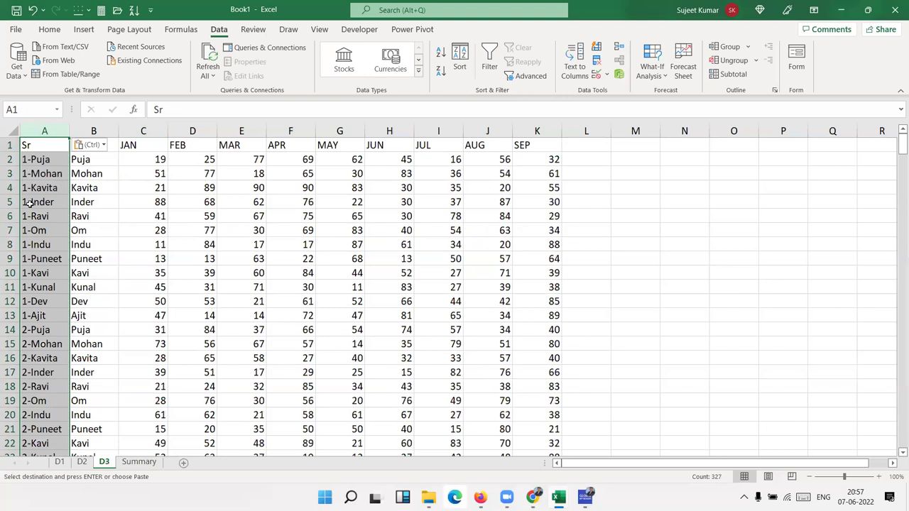
left_click(112, 201)
left_click(139, 462)
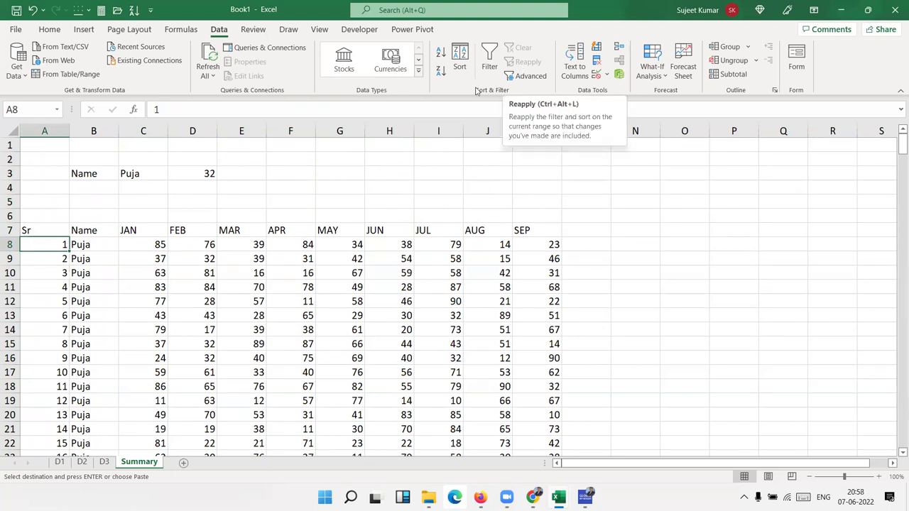
left_click(60, 463)
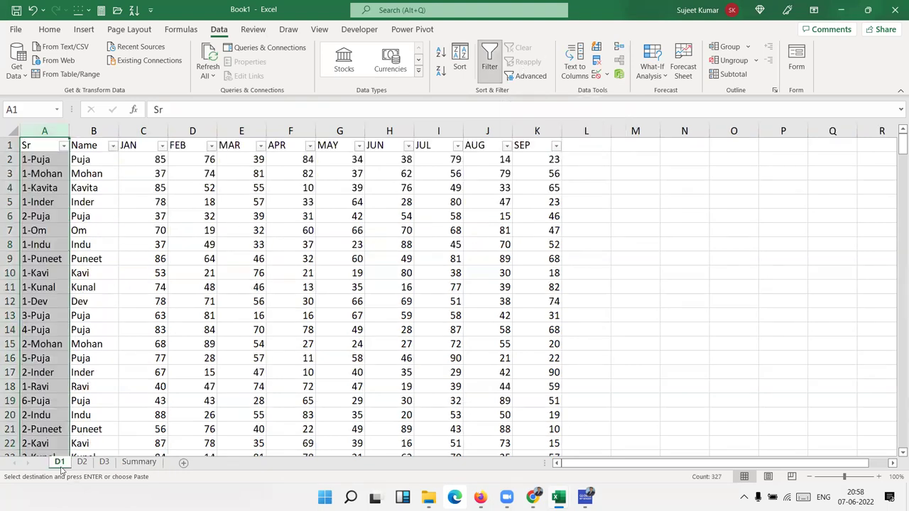
left_click(34, 162)
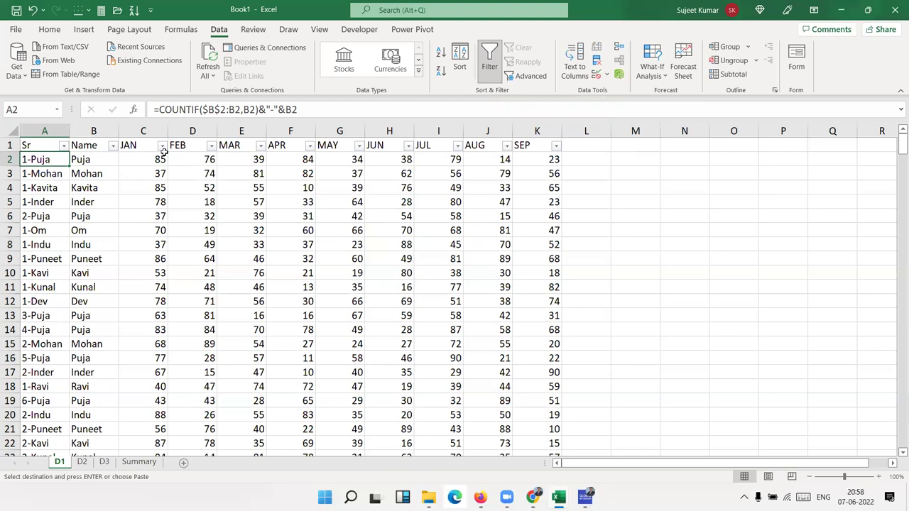
left_click(112, 146)
left_click(32, 285)
scroll(42, 351, "down", 2)
left_click(42, 348)
left_click(85, 397)
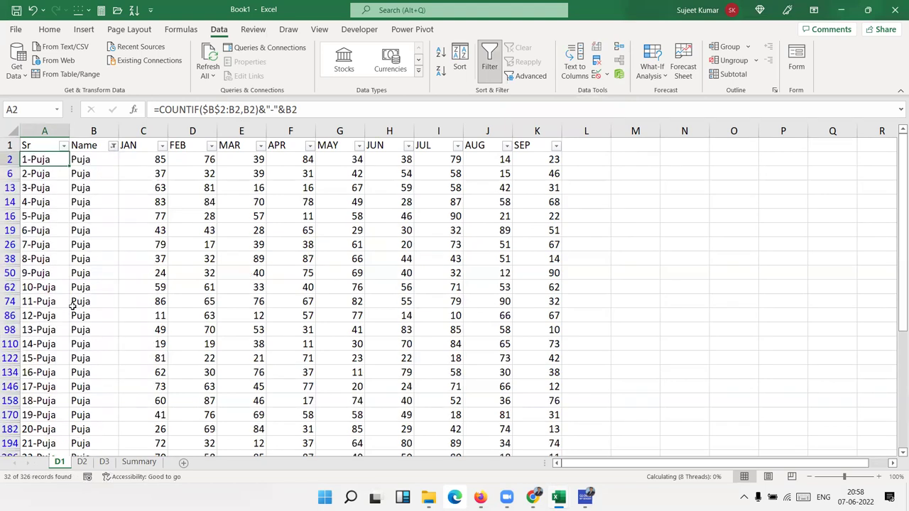
left_click(33, 175)
left_click(44, 203)
left_click(44, 215)
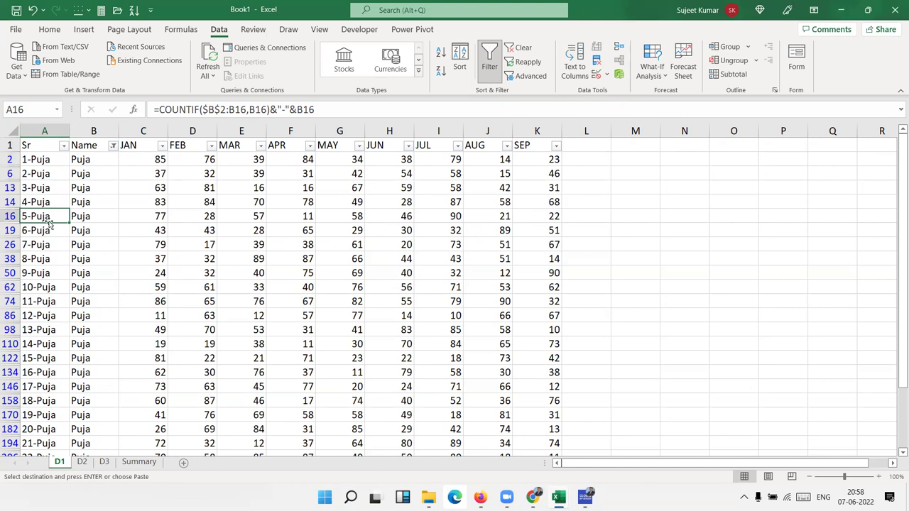
left_click(112, 148)
left_click(52, 285)
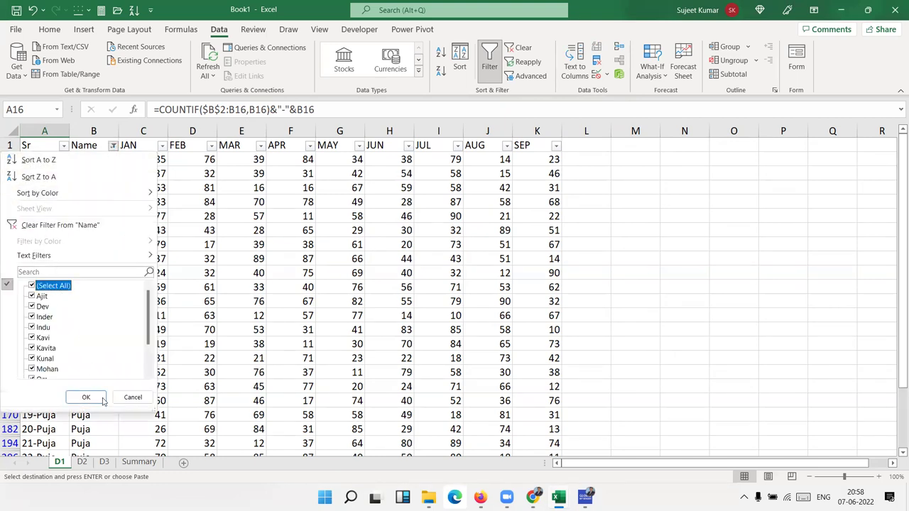
left_click(85, 396)
left_click(139, 461)
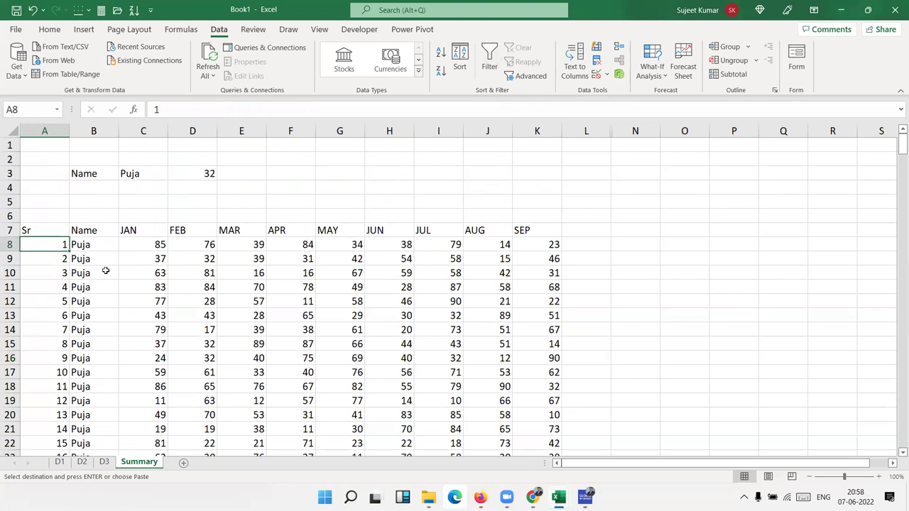
left_click(93, 250)
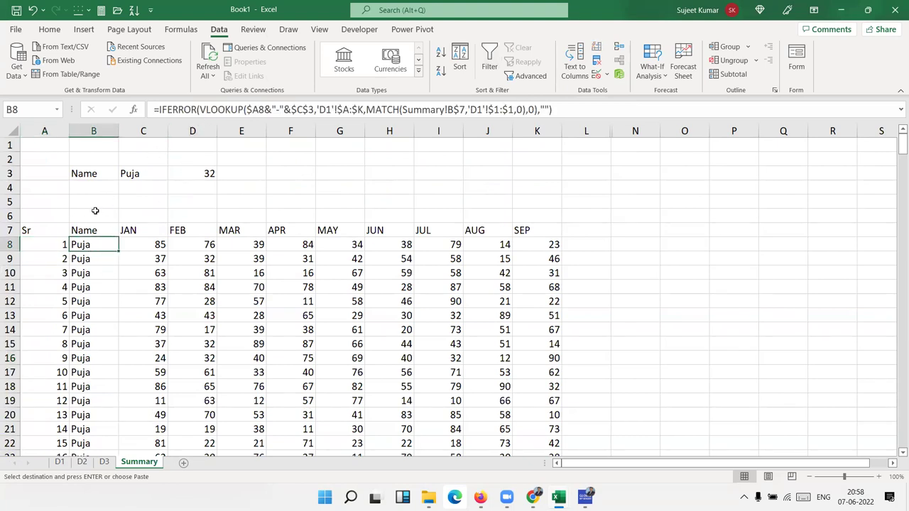
scroll(209, 246, "down", 7)
scroll(209, 239, "up", 7)
left_click(60, 462)
left_click(81, 462)
left_click(104, 463)
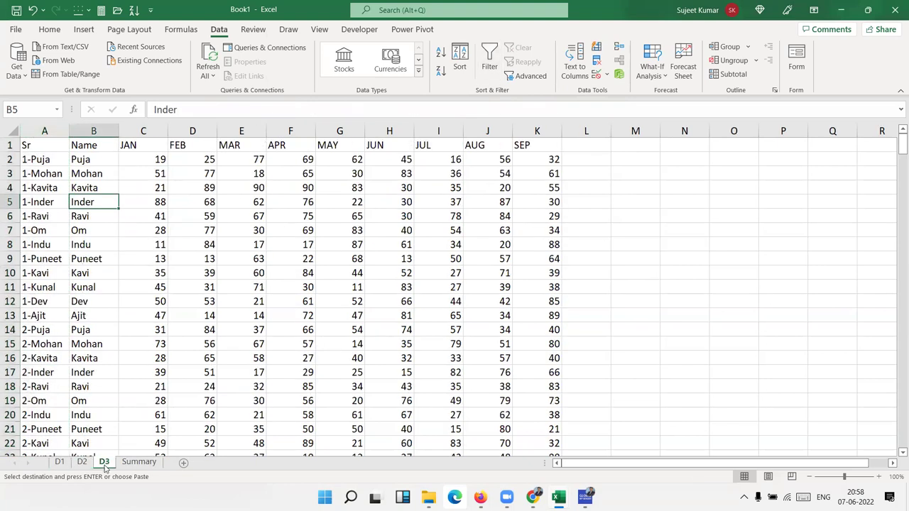
left_click(135, 462)
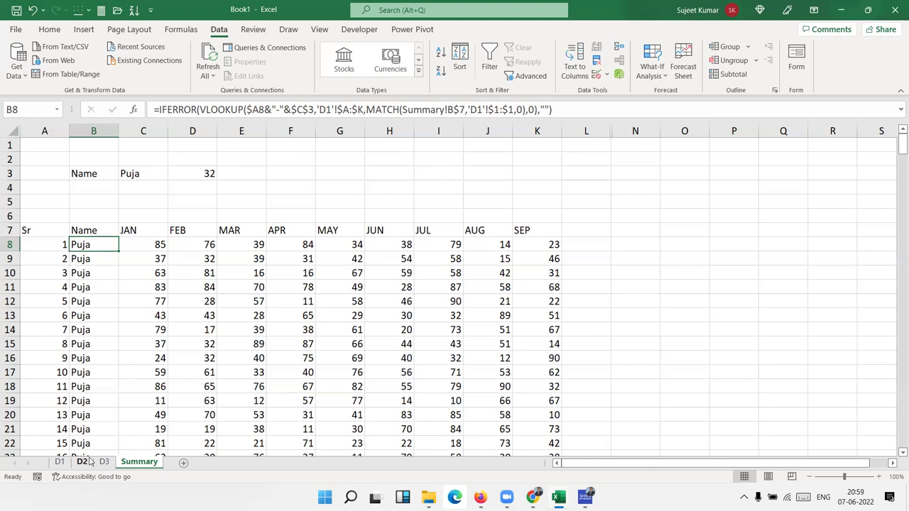
Step: Enter the sheet labels D1, D2 and D3 across D2:F2
left_click(138, 174)
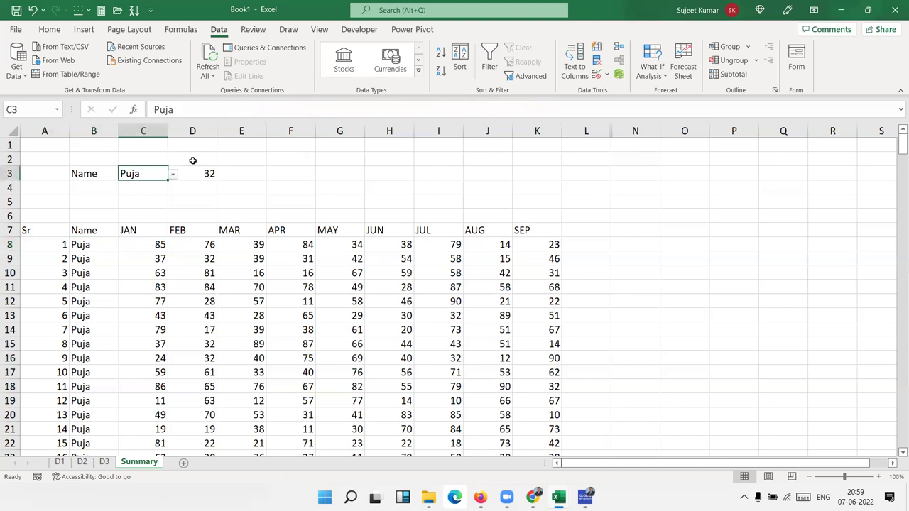
left_click(192, 161)
type("D1")
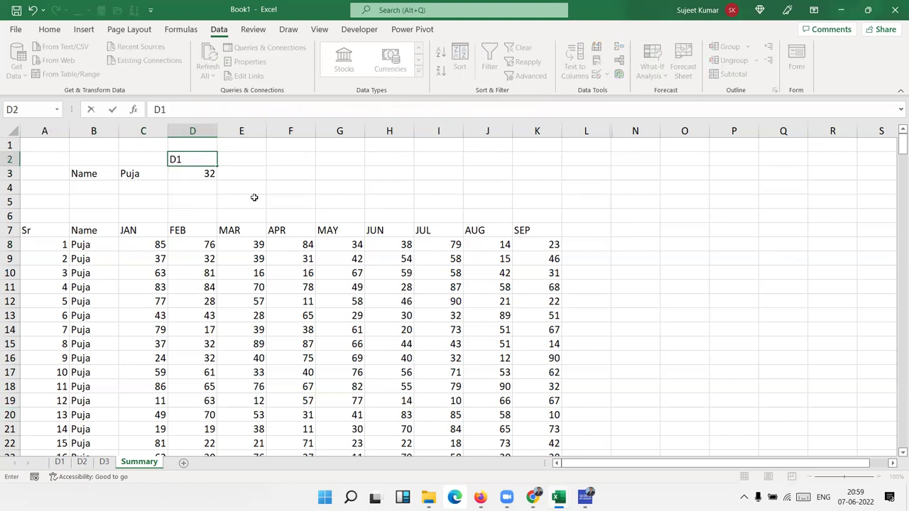
left_click(253, 197)
left_click(241, 160)
type("D2")
key("Tab")
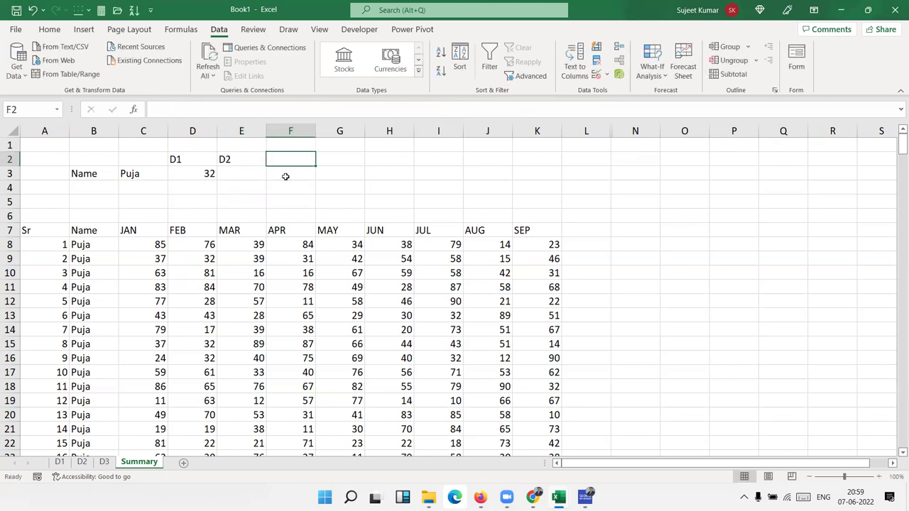
type("D3")
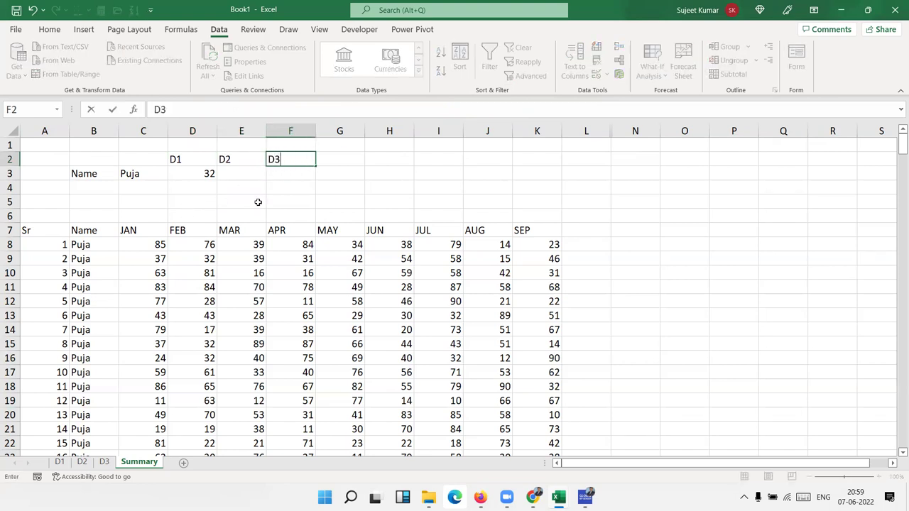
Step: Copy the D1 count formula into E3 and change its sheet reference to D2
left_click(216, 174)
key("F2")
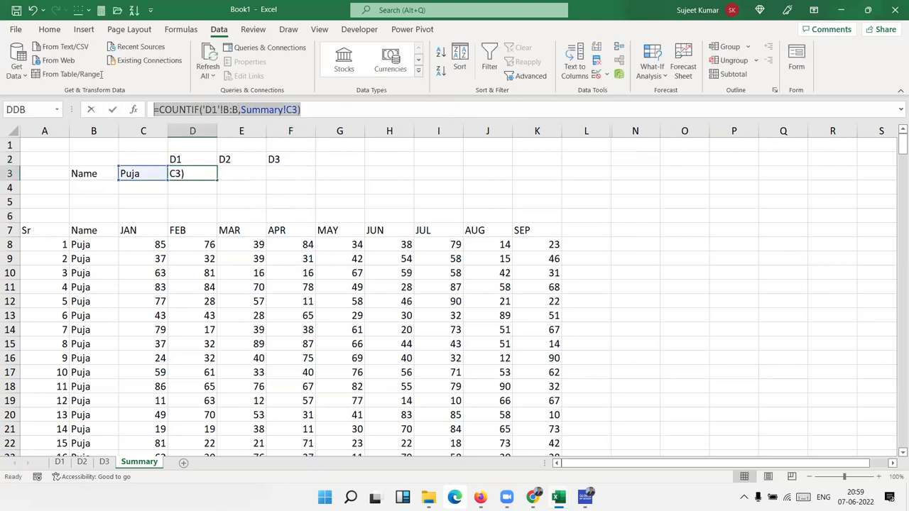
key("ctrl+Return")
left_click(233, 172)
key("ctrl+v")
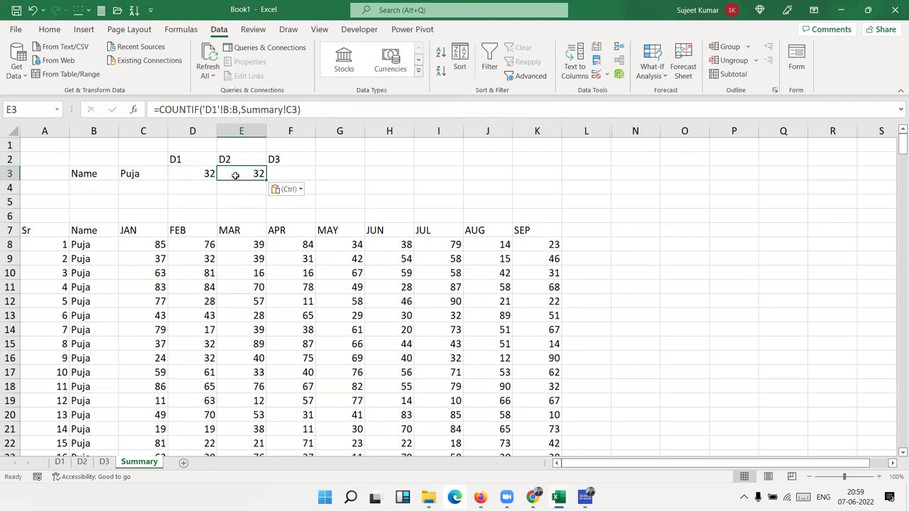
left_click(210, 112)
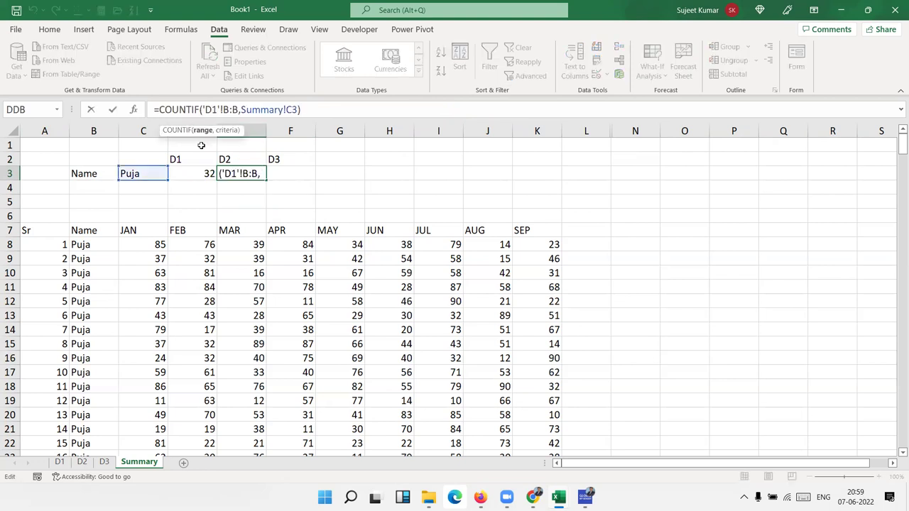
key("BackSpace")
type("2")
key("Return")
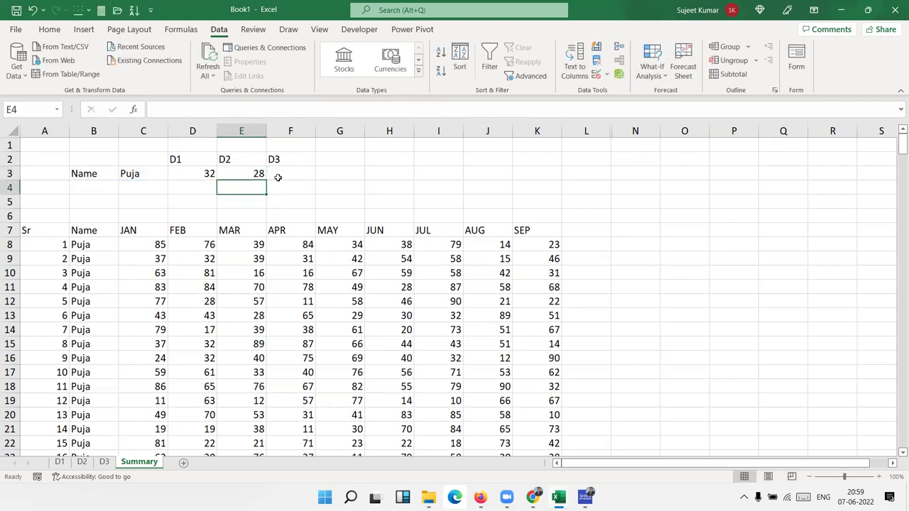
Step: Paste the count formula into F3 pointing to sheet D3, then check the three counts
left_click(303, 176)
key("ctrl+v")
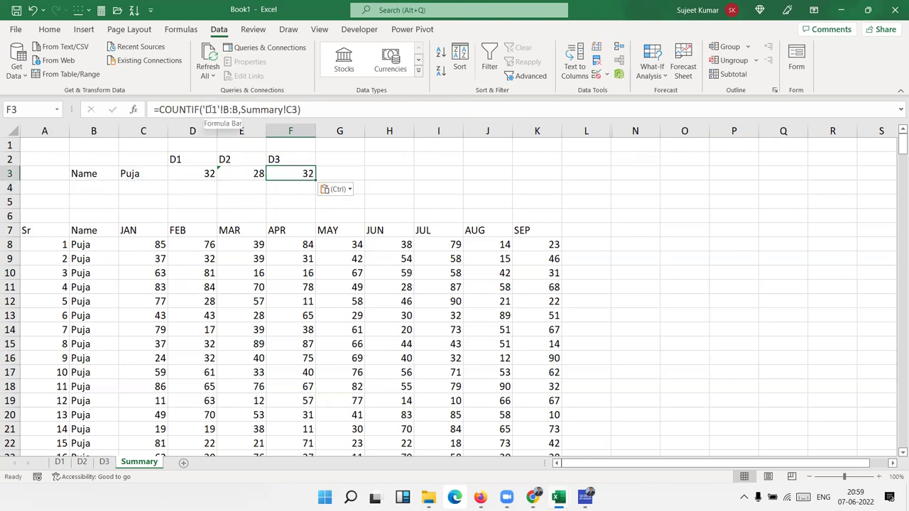
left_click(210, 110)
key("BackSpace")
type("3")
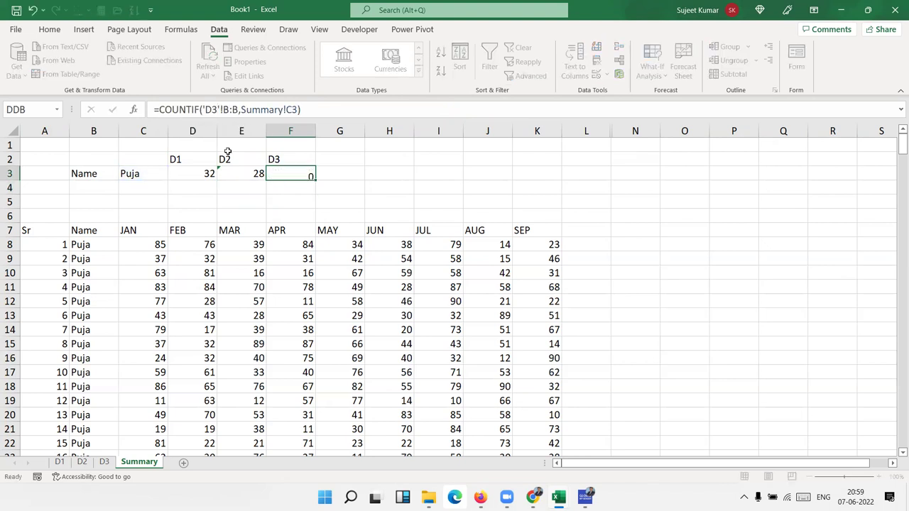
key("Return")
left_click(201, 179)
left_click(260, 176)
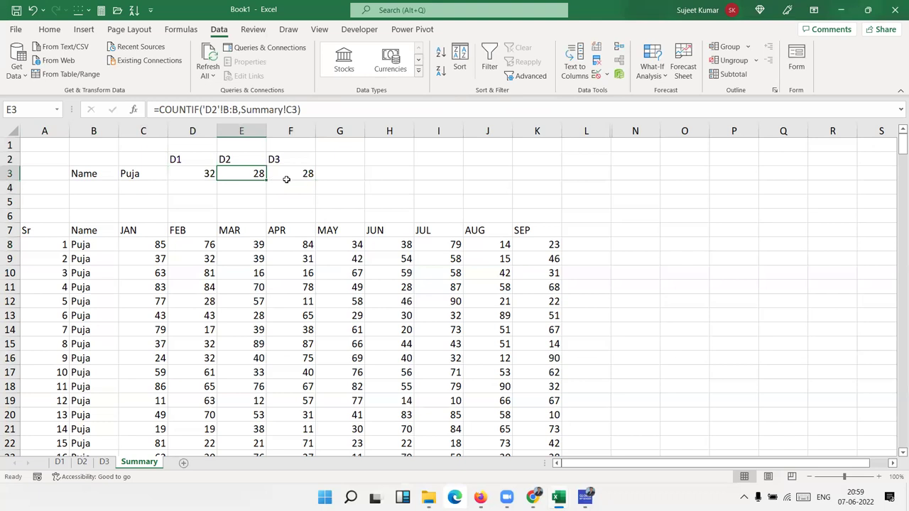
left_click(298, 178)
left_click(329, 174)
left_click(335, 159)
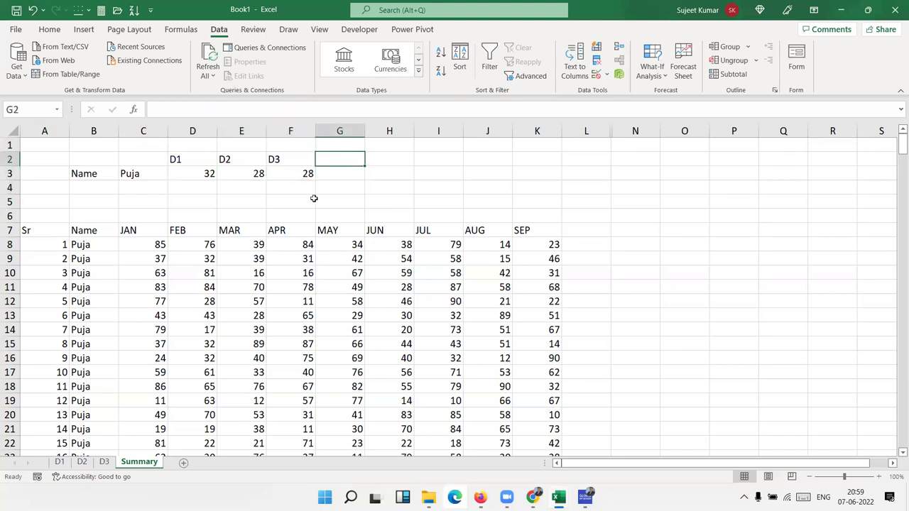
Step: Type the 'Max' heading in G2
type("MAx")
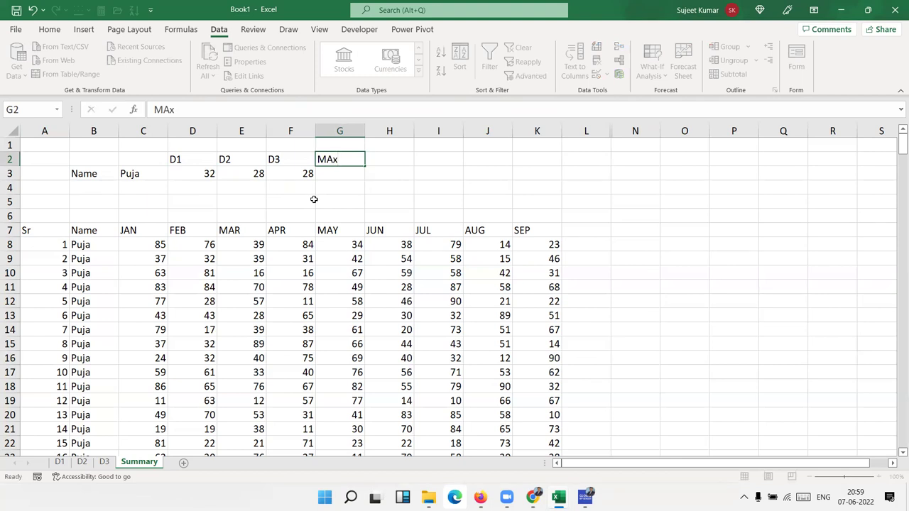
key("Return")
type("=ma")
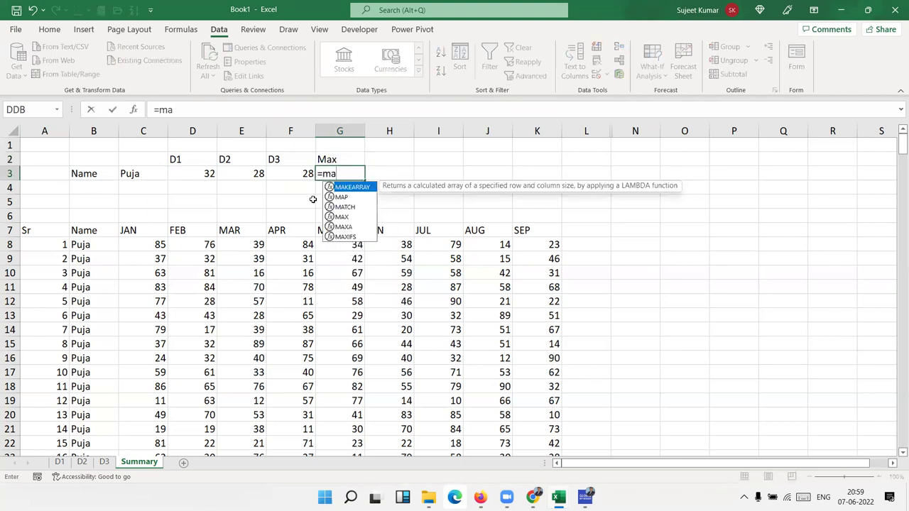
key("Down")
key("Down")
key("Tab")
key("Escape")
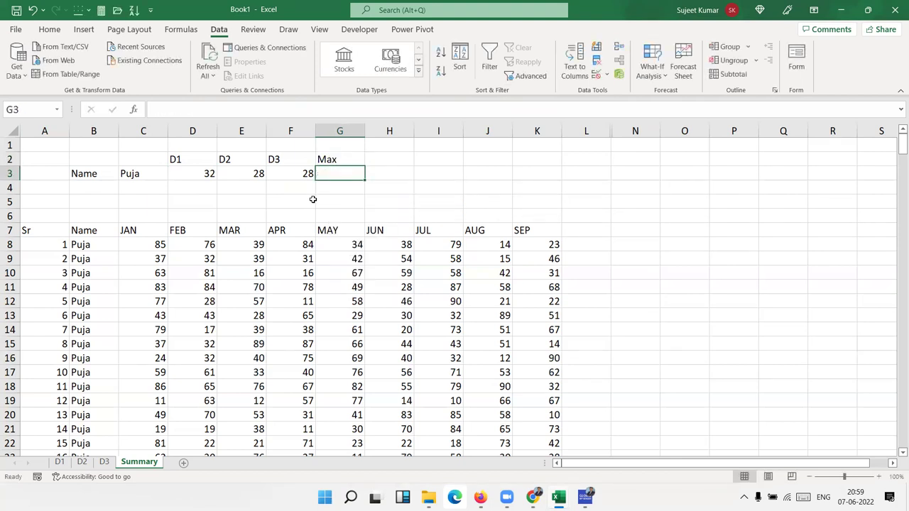
Step: Enter =MAX(D3:F3) in G3 to show the highest count, 32
type("=ma")
key("Down")
key("Down")
key("Down")
key("Escape")
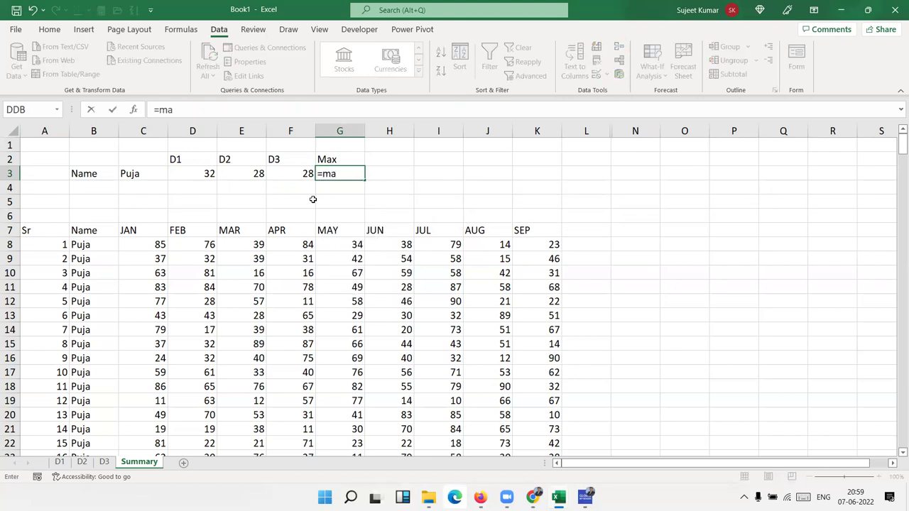
type("X")
key("Tab")
key("Left")
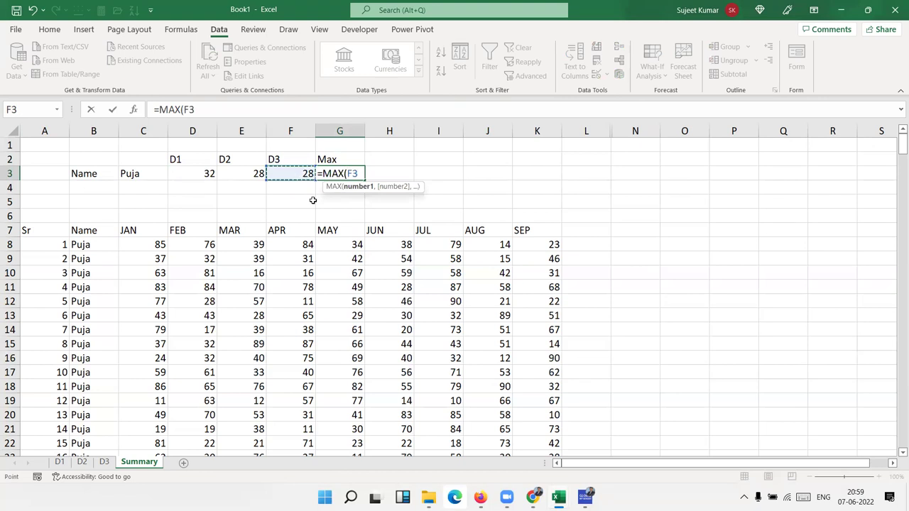
key("shift+Left")
key("shift+Left")
key("Return")
key("Up")
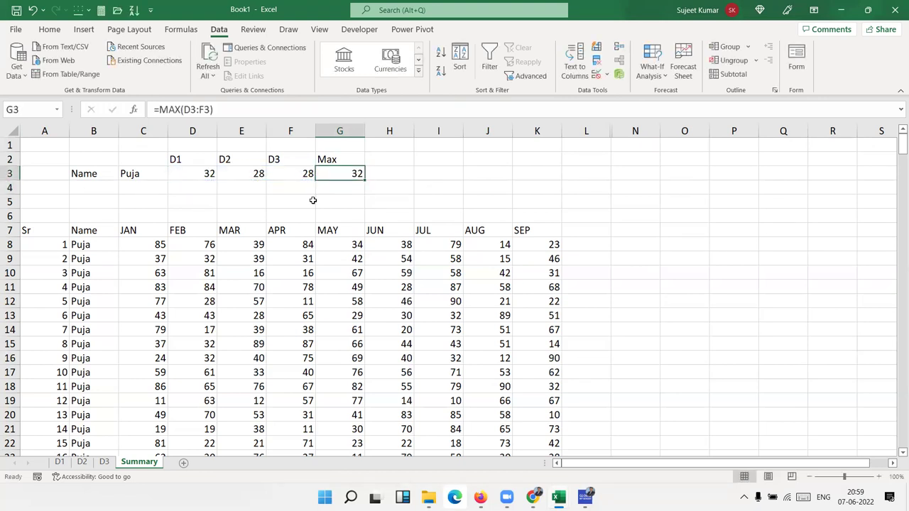
key("Right")
key("Up")
Step: Add a header in H2 and enter =MATCH(G3,D3:F3,0) in H3, returning 1
type("I")
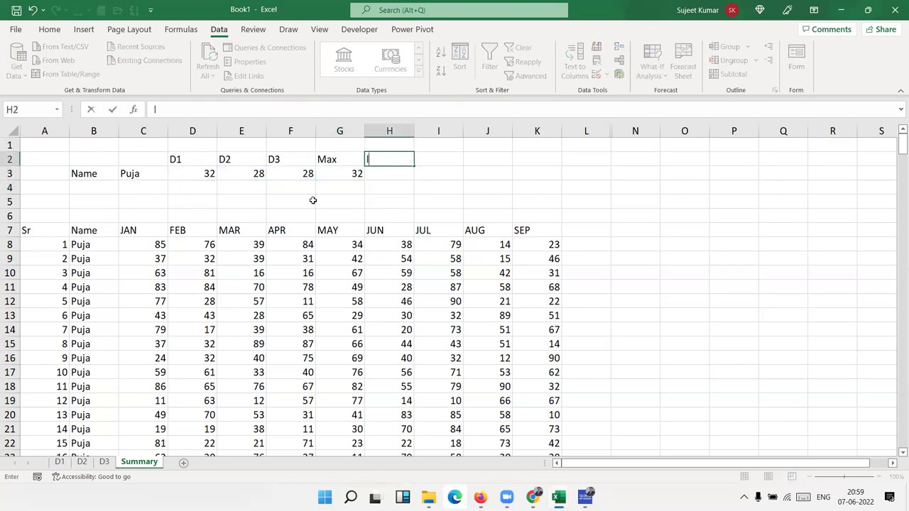
type("_s")
key("Return")
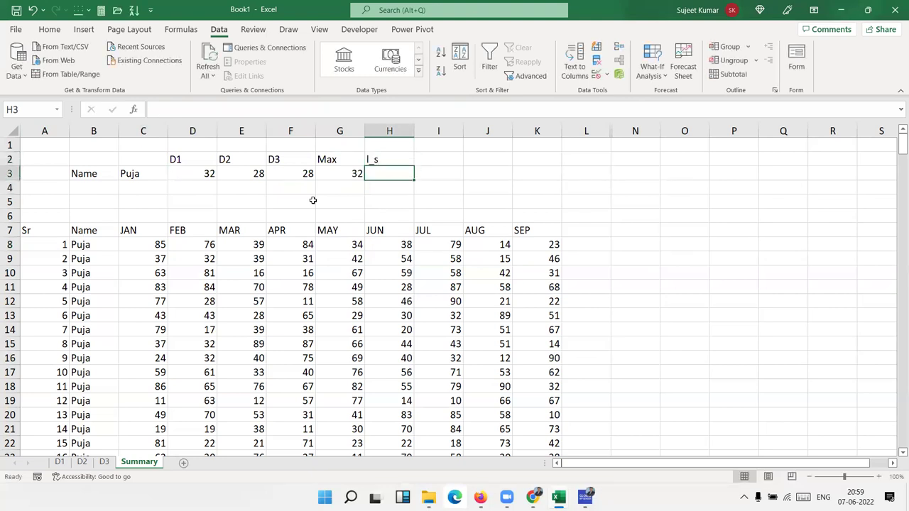
type("=")
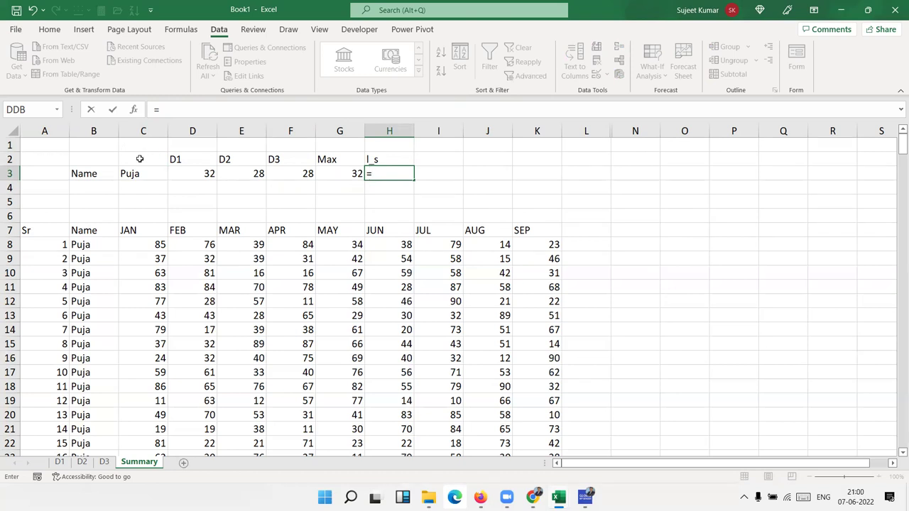
type("MA")
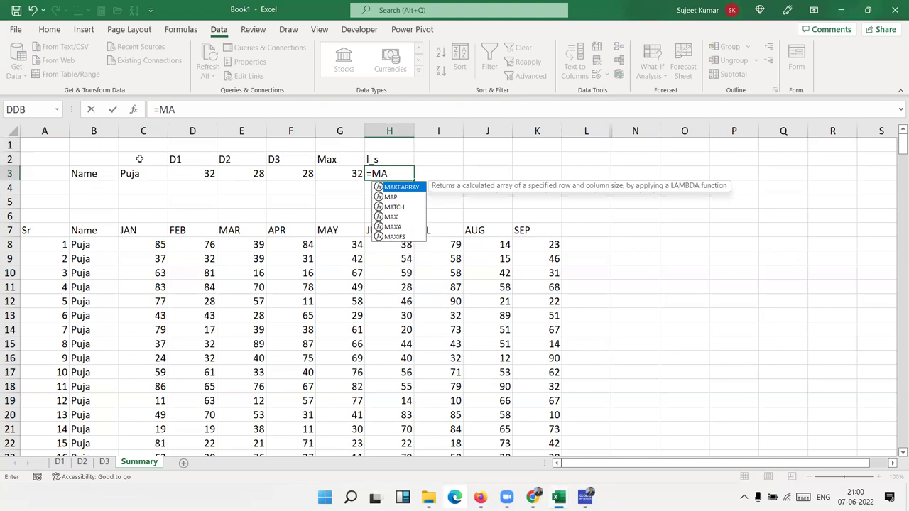
type("T")
key("Tab")
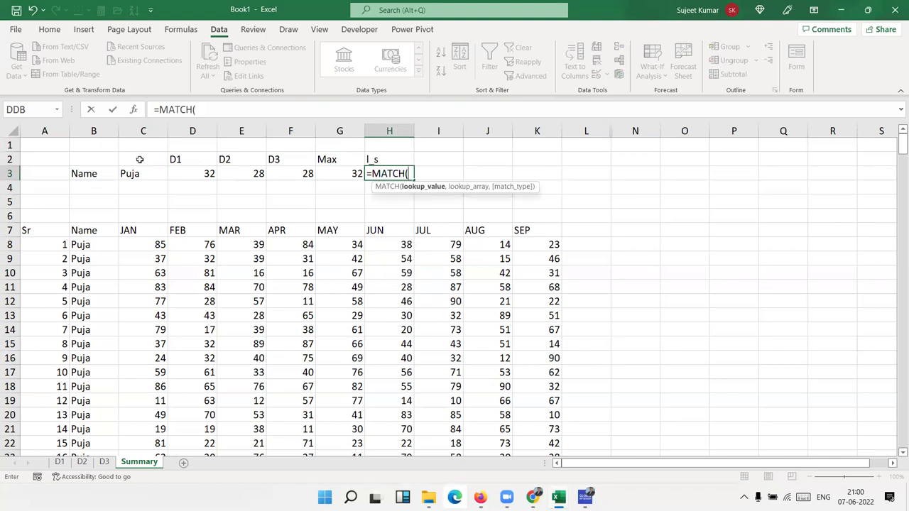
left_click(352, 176)
type(",")
left_click(210, 170)
left_click_drag(211, 170, 279, 172)
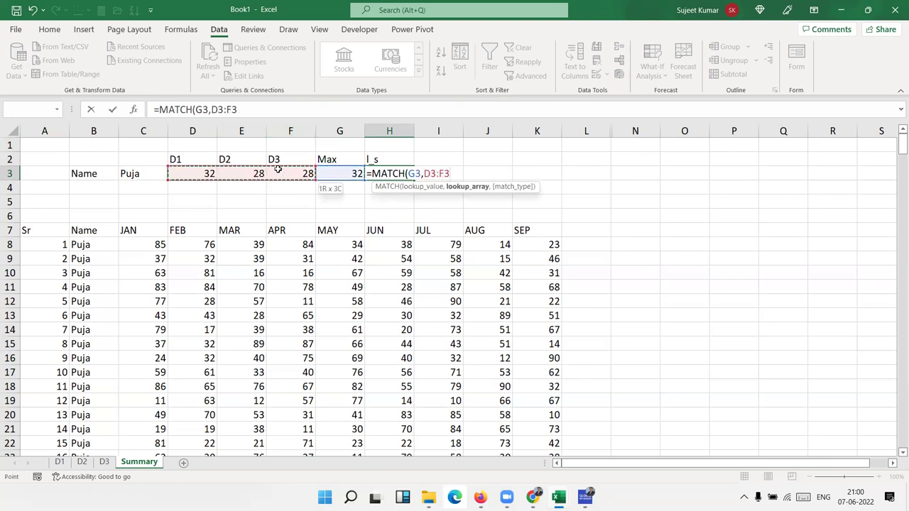
type(",0")
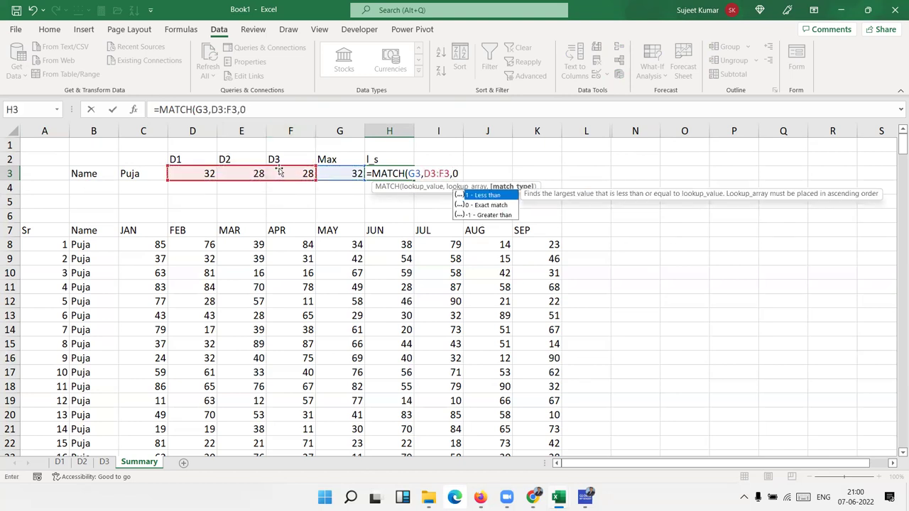
type(")")
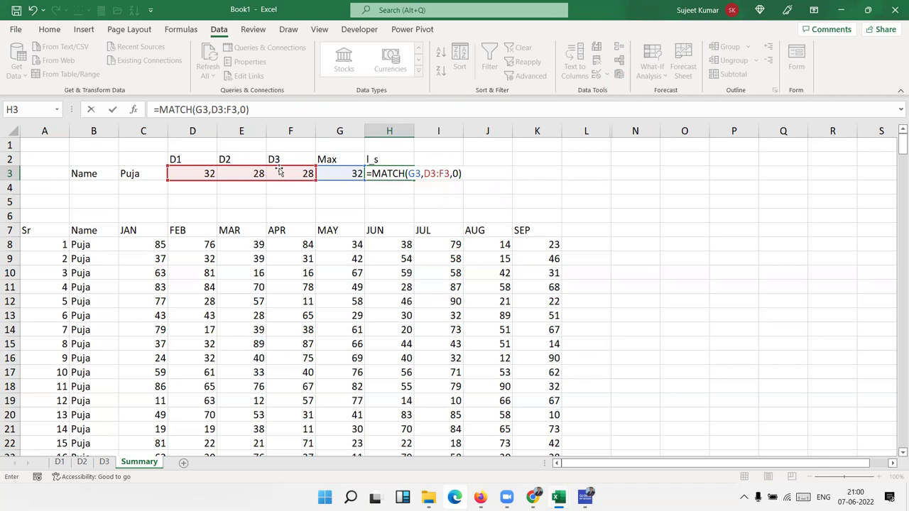
key("Return")
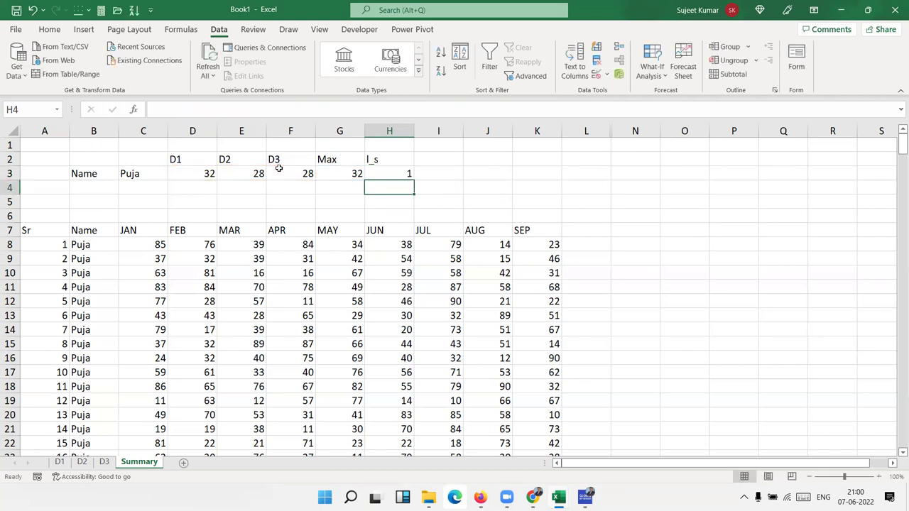
key("Up")
left_click(177, 169)
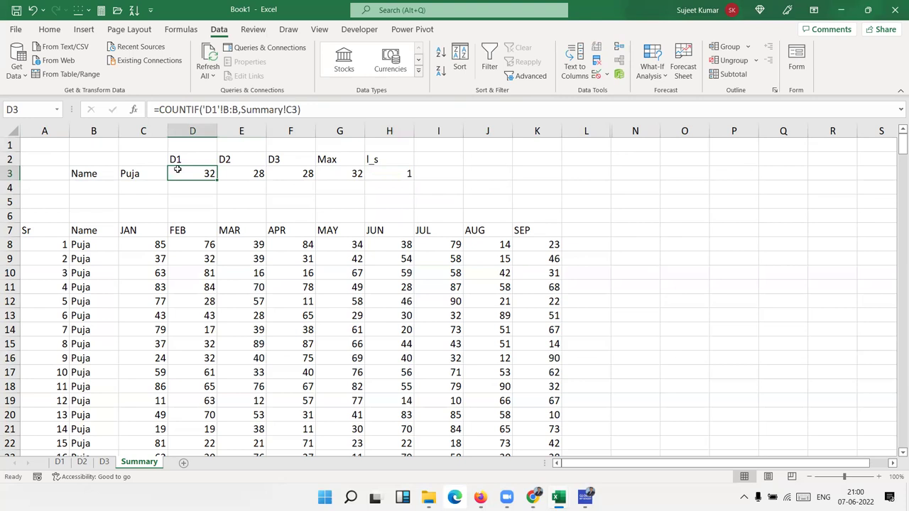
Step: Re-open and recommit the =MATCH(G3,D3:F3,0) formula in H3
left_click(397, 174)
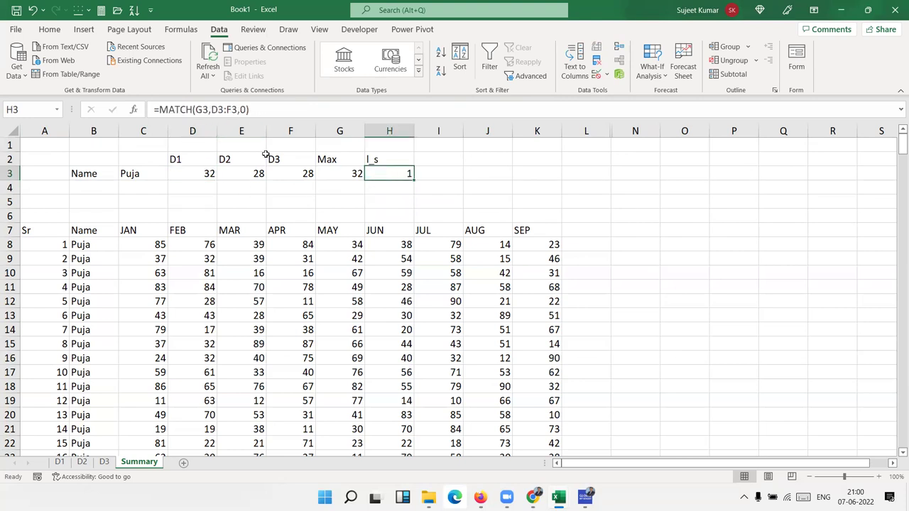
left_click(183, 155)
left_click(389, 178)
double_click(390, 178)
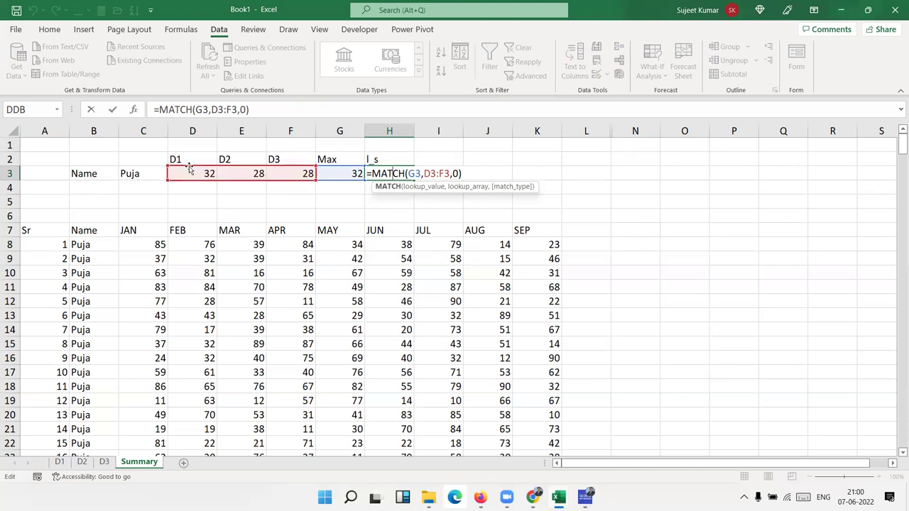
key("Return")
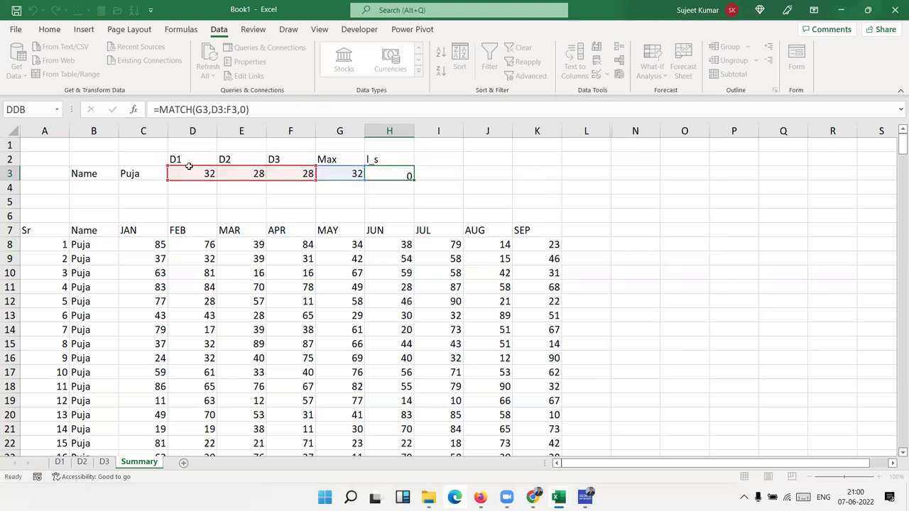
key("Up")
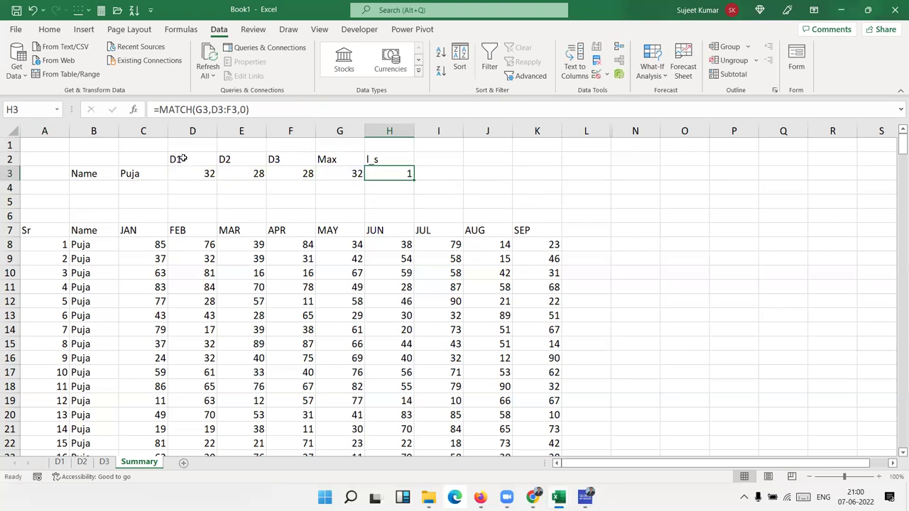
left_click(202, 176)
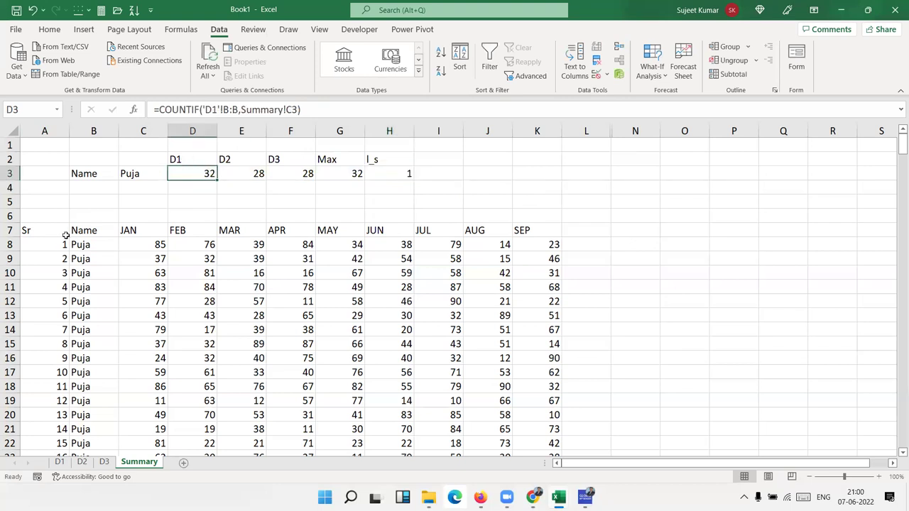
Step: Test the MATCH by typing 45 into E3, then undo to restore E3's COUNTIF
left_click(237, 176)
double_click(230, 169)
type("45")
key("Return")
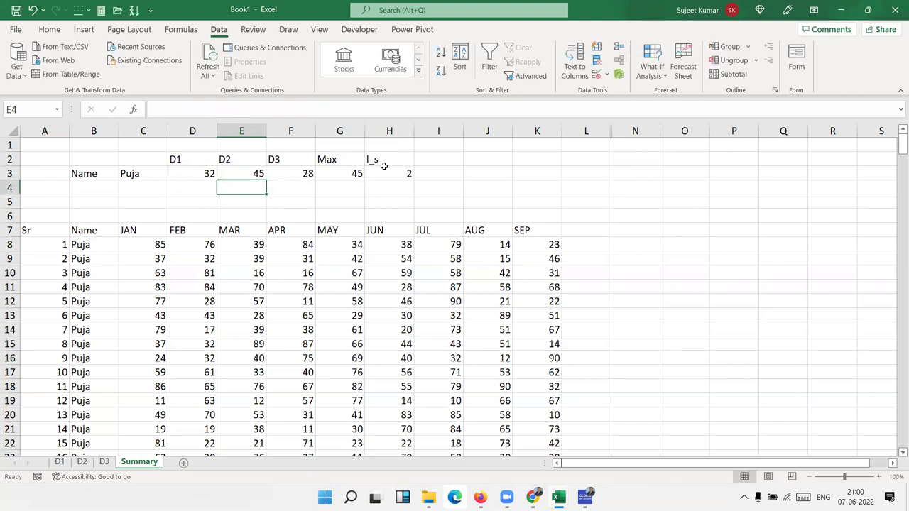
left_click(392, 176)
left_click(250, 174)
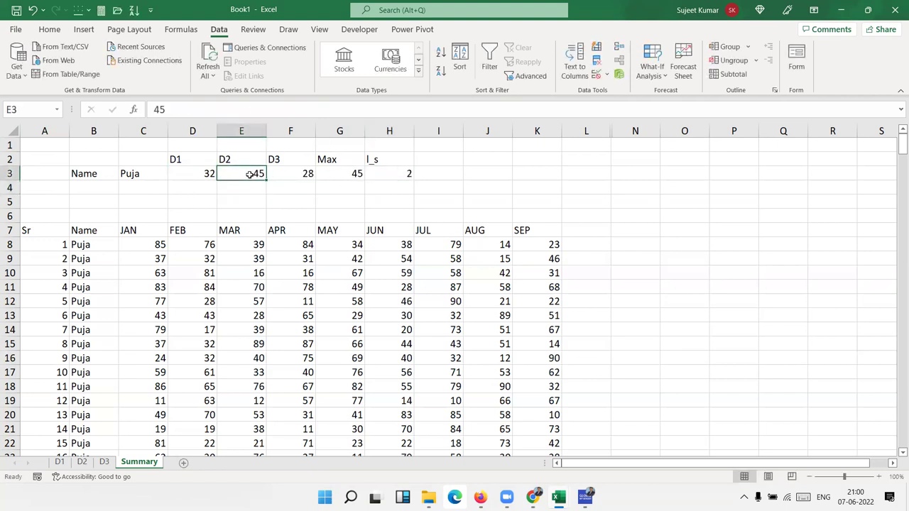
left_click(336, 174)
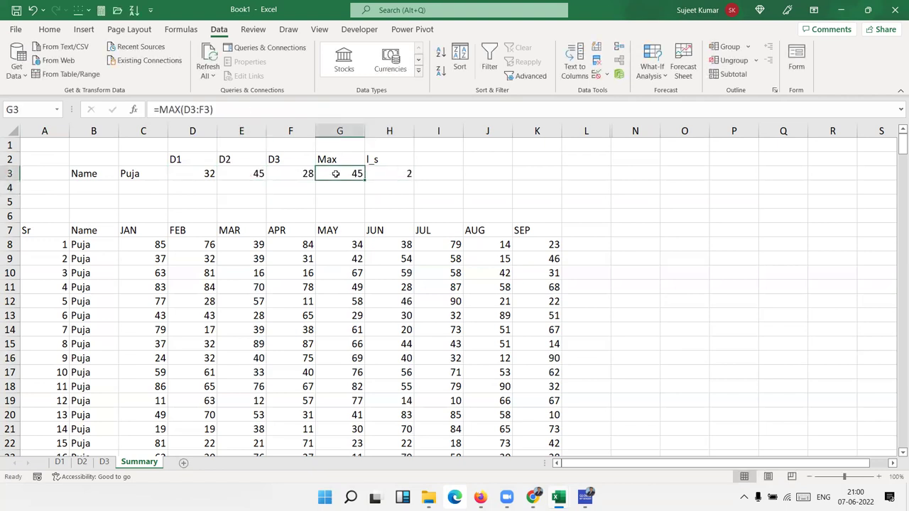
left_click(189, 172)
left_click(243, 168)
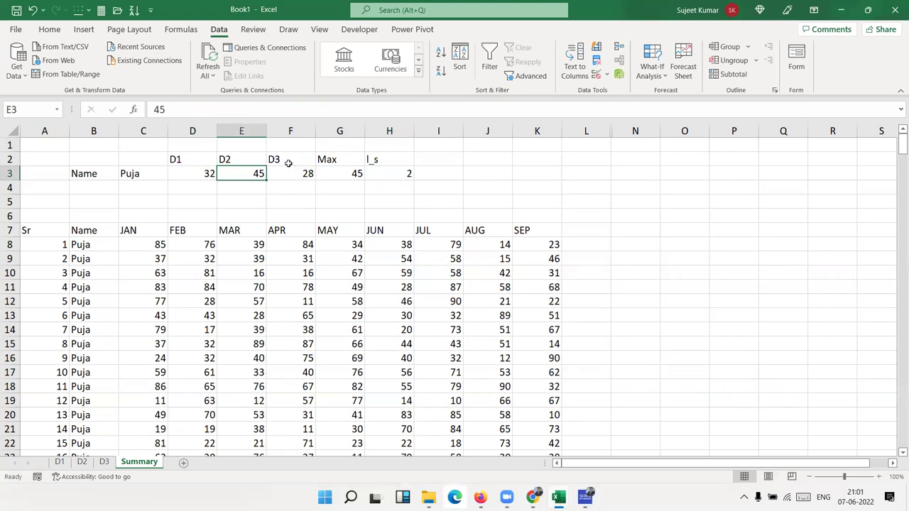
key("ctrl+z")
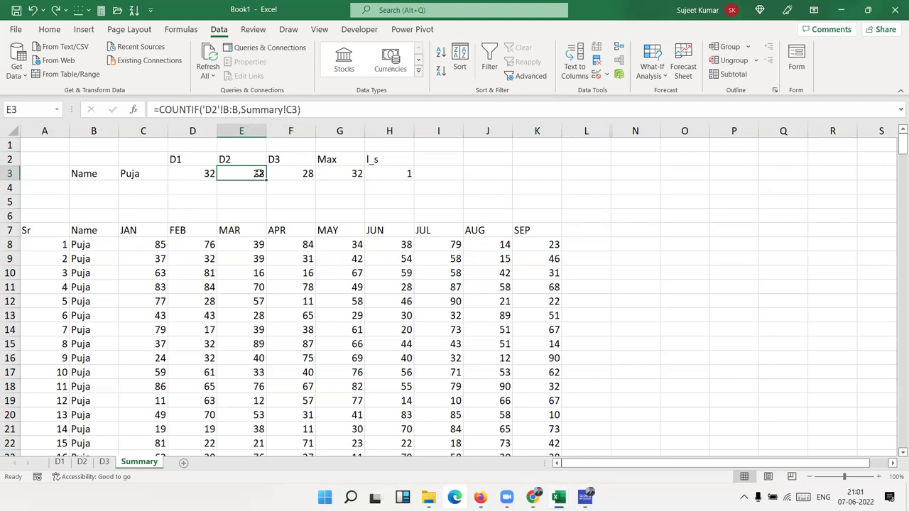
Step: Compare H3's MATCH result against the D1, D2 and D3 headers
left_click(396, 174)
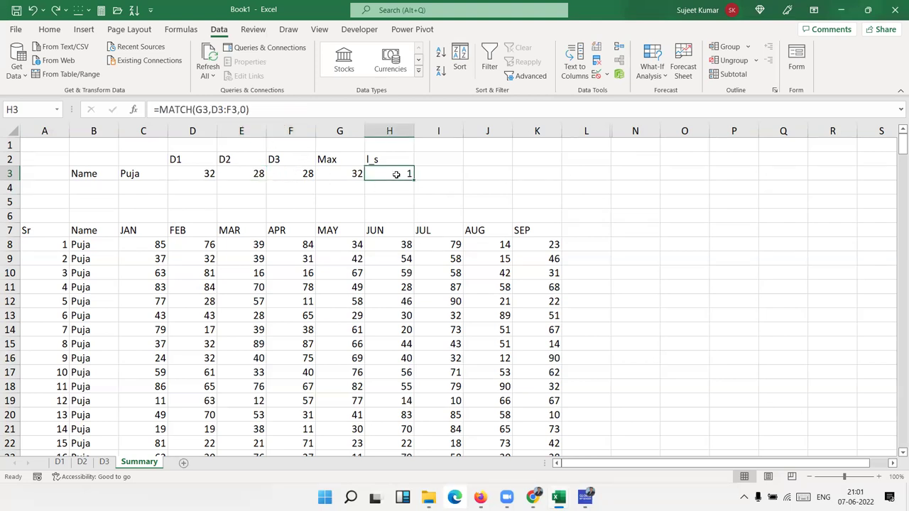
left_click(213, 160)
left_click(243, 160)
left_click(274, 159)
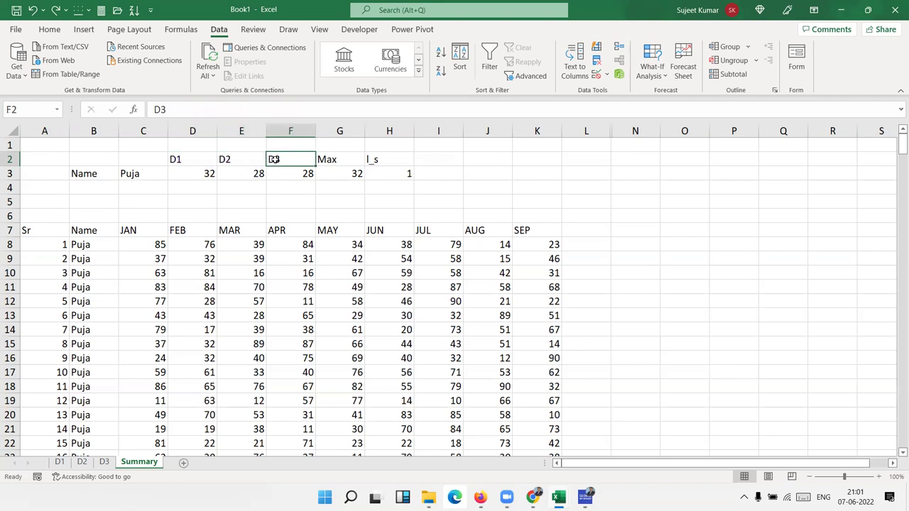
left_click(382, 173)
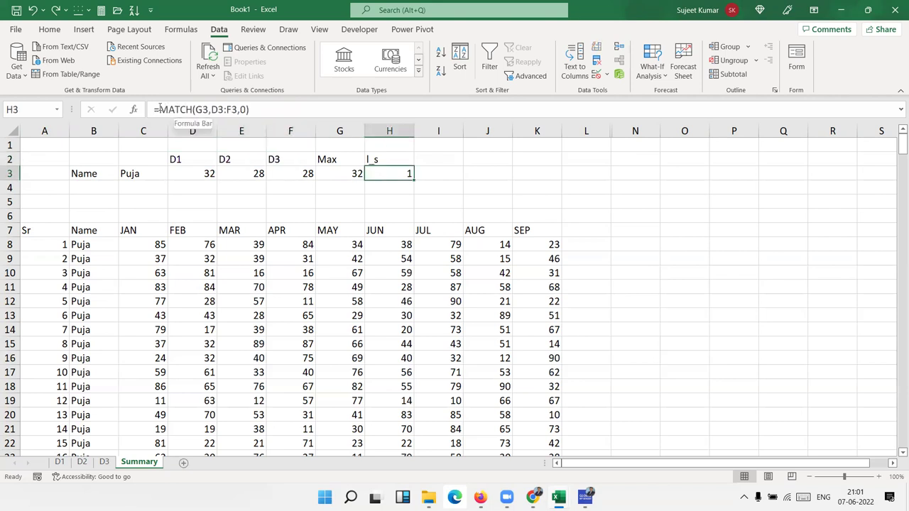
Step: Change H3 to =INDEX(D2:E2,,MATCH(G3,D3:F3,0)), accepting Excel's correction, so it shows D1
left_click(159, 109)
type("INDEX(")
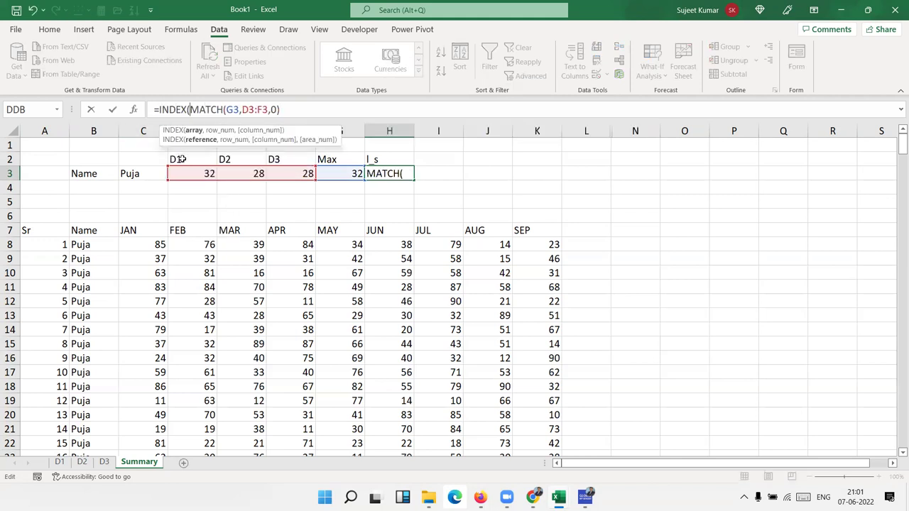
mouse_move(181, 159)
left_mouse_down()
mouse_move(277, 157)
mouse_move(248, 156)
left_mouse_up()
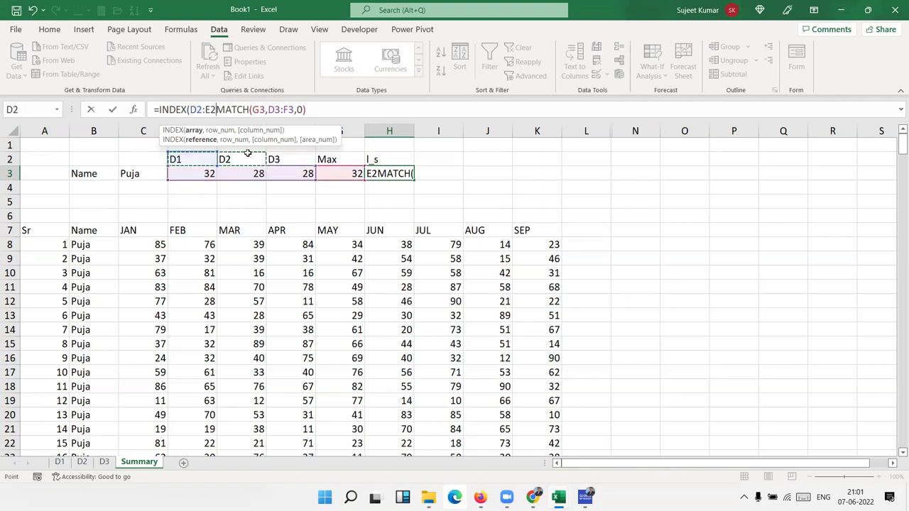
type(",,")
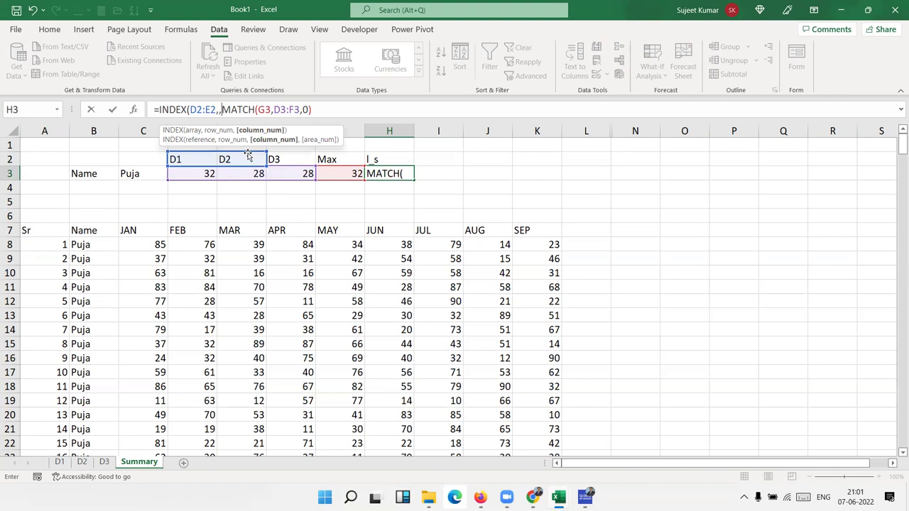
key("Return")
key("Return")
key("Up")
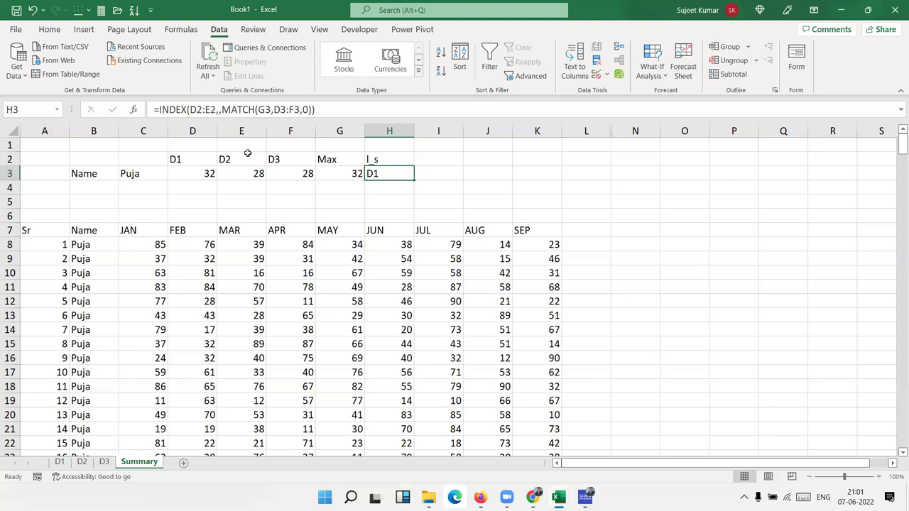
left_click(431, 176)
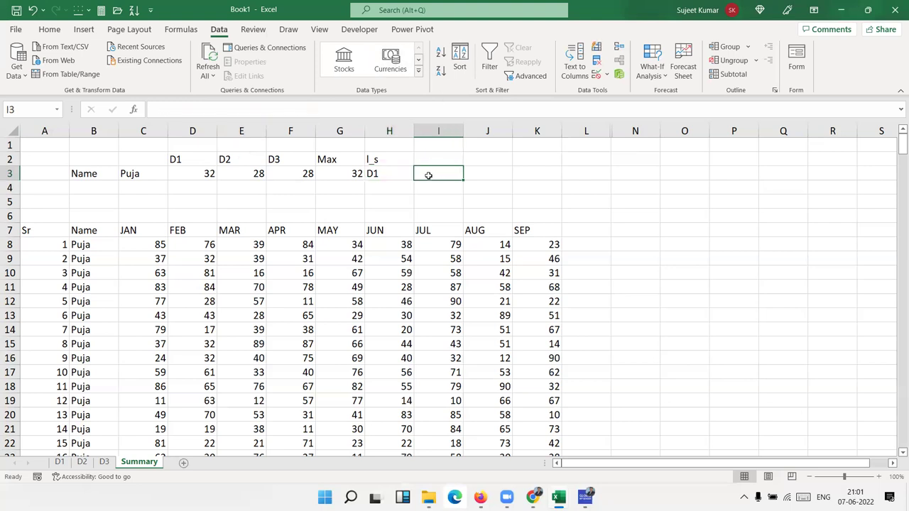
type("=IN")
key("Tab")
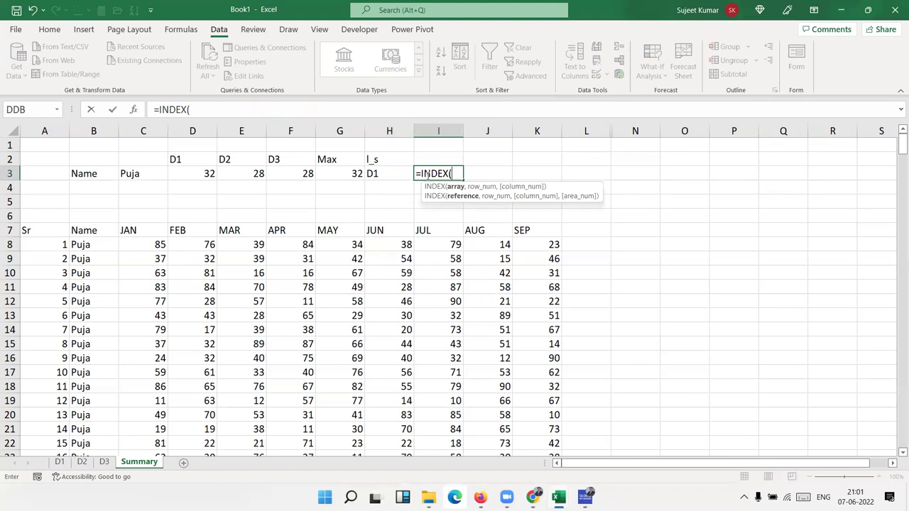
left_click(200, 161)
left_click_drag(200, 161, 280, 161)
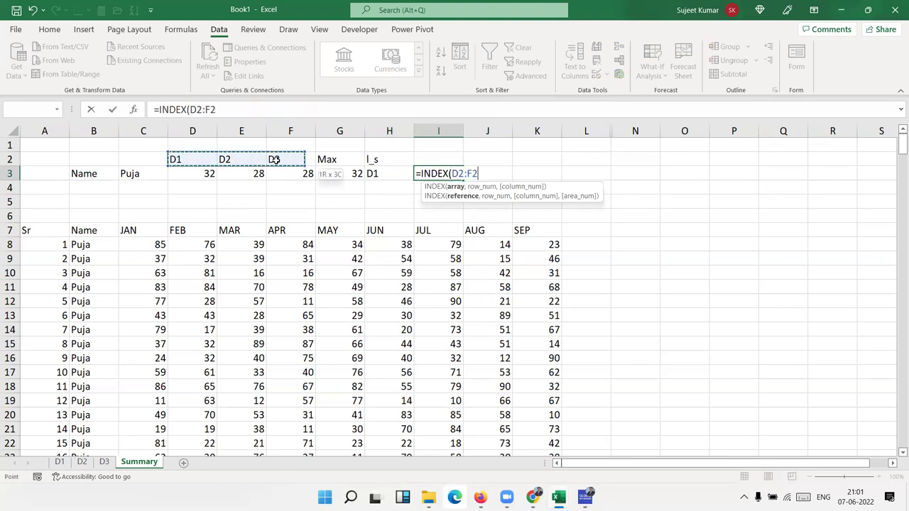
type(",")
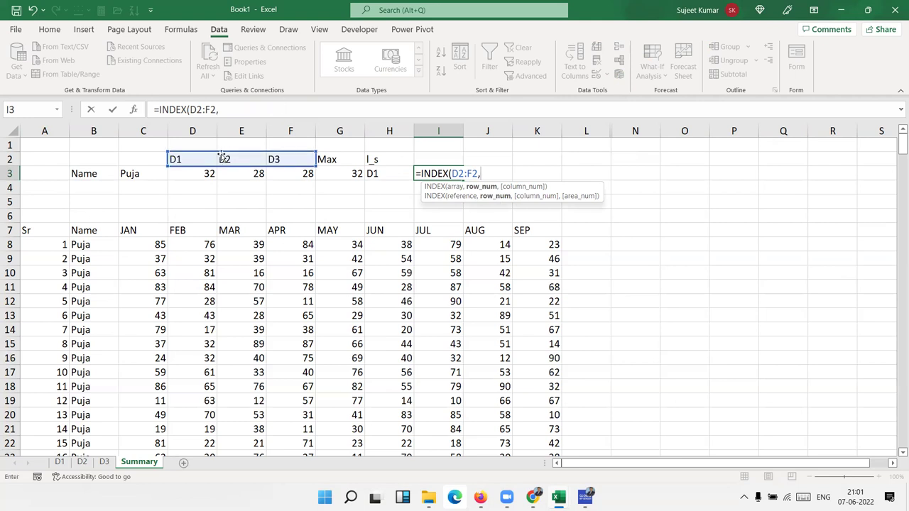
type(",2")
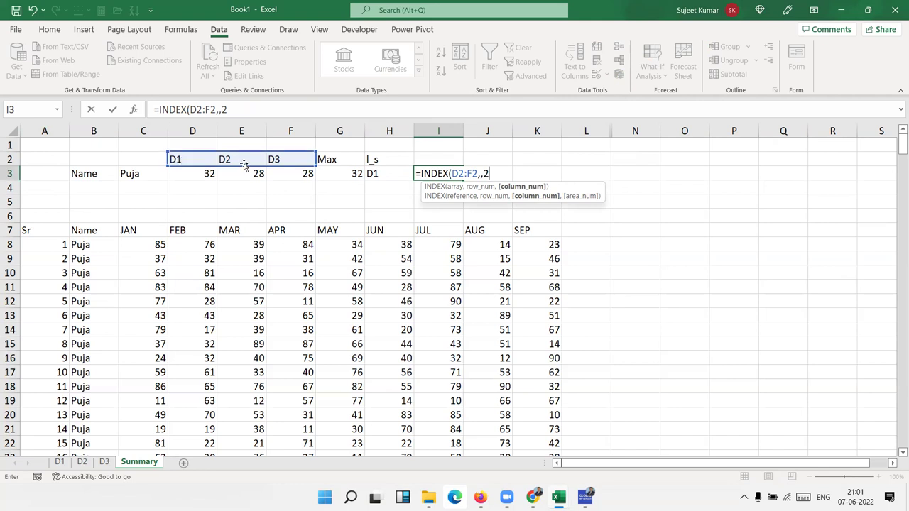
key("Return")
key("Up")
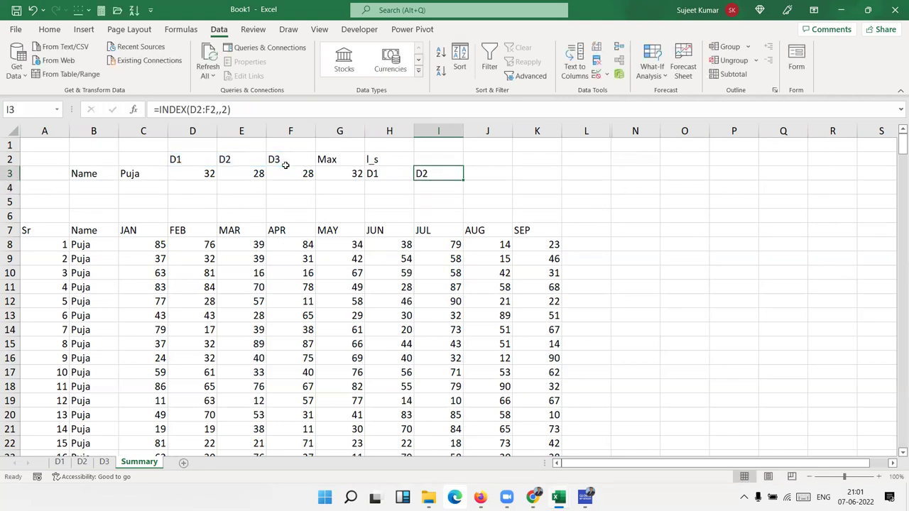
key("Delete")
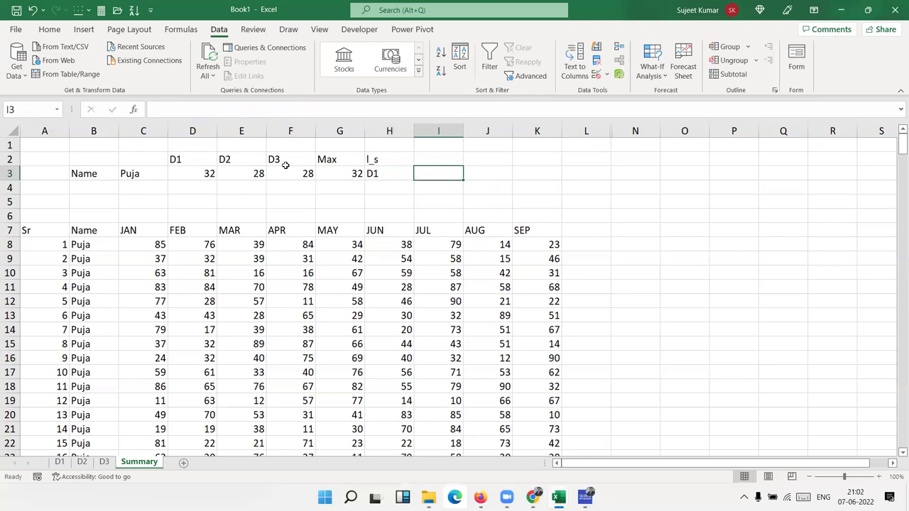
key("Left")
double_click(377, 179)
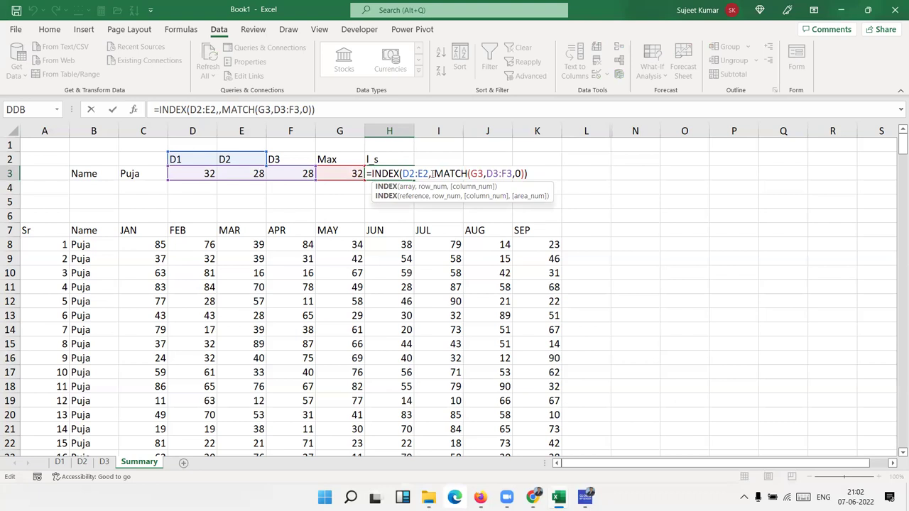
left_click_drag(433, 173, 525, 182)
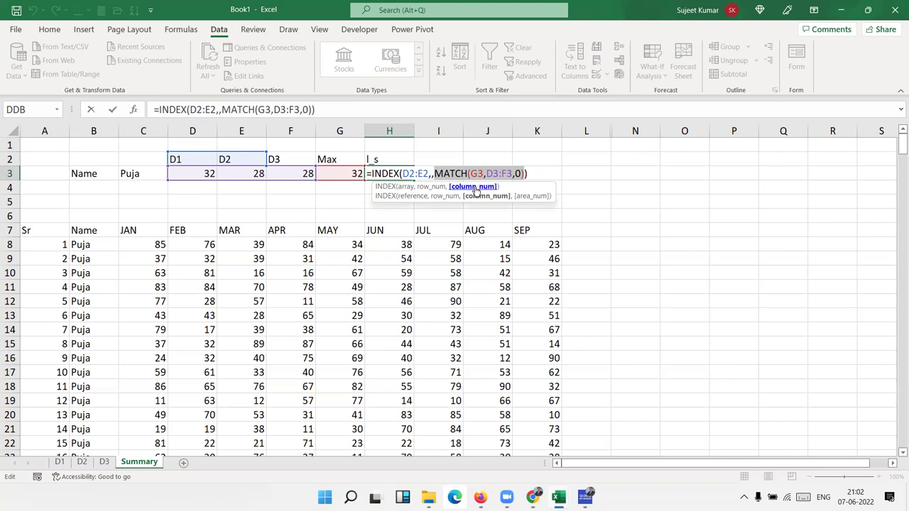
key("Return")
key("Up")
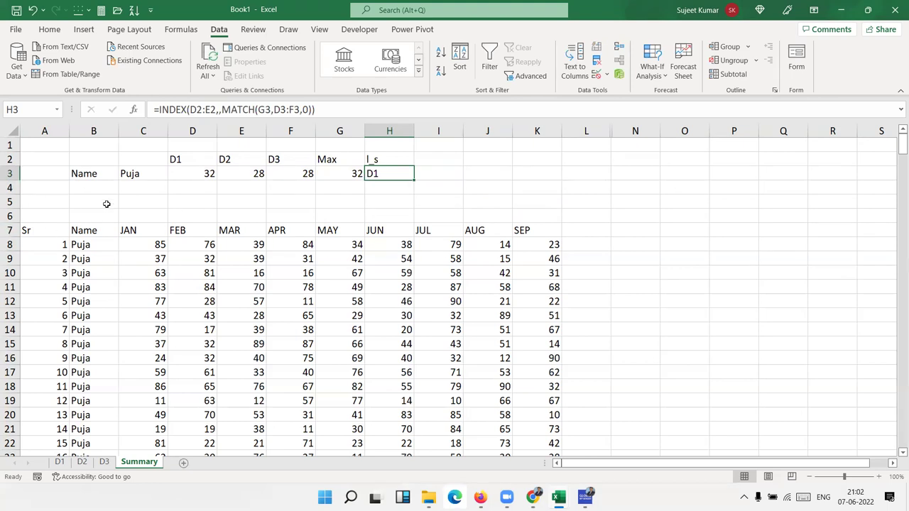
left_click(124, 176)
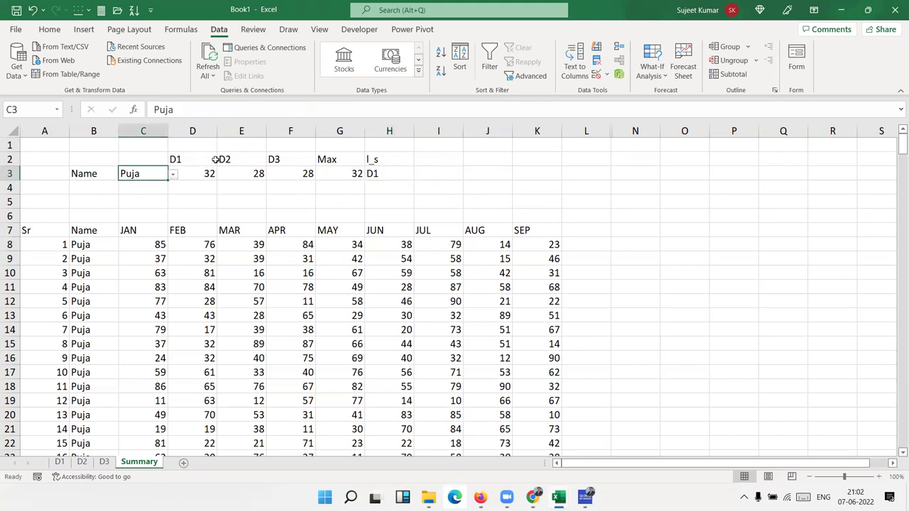
left_click(194, 161)
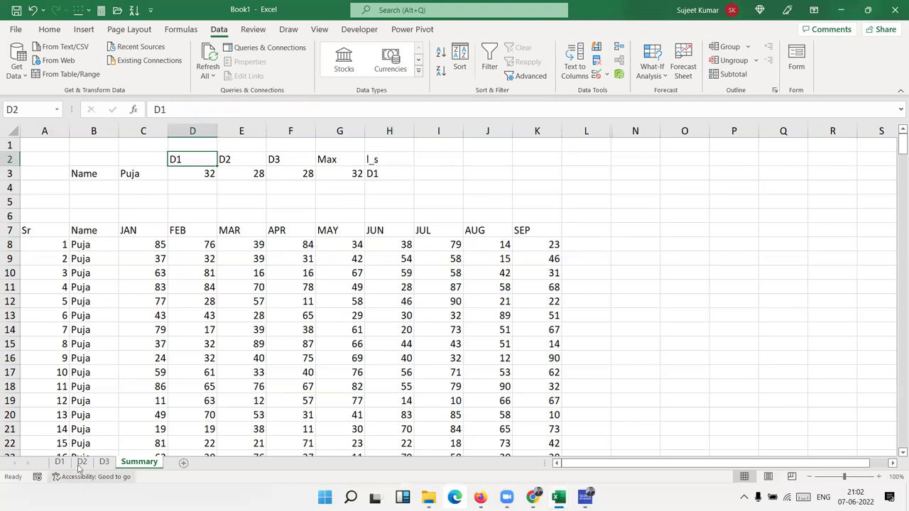
Step: Choose Mohan from the name dropdown in Summary cell C3
left_click(148, 189)
left_click(162, 173)
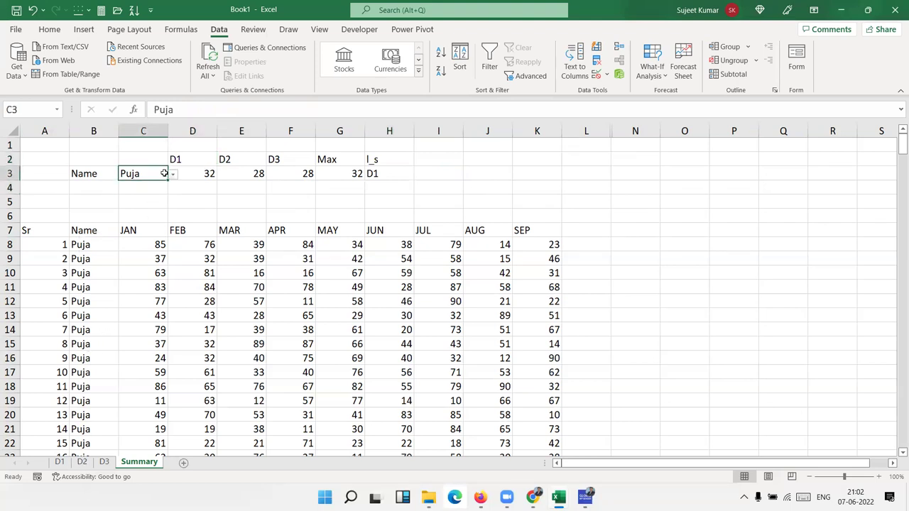
left_click(173, 174)
left_click(141, 191)
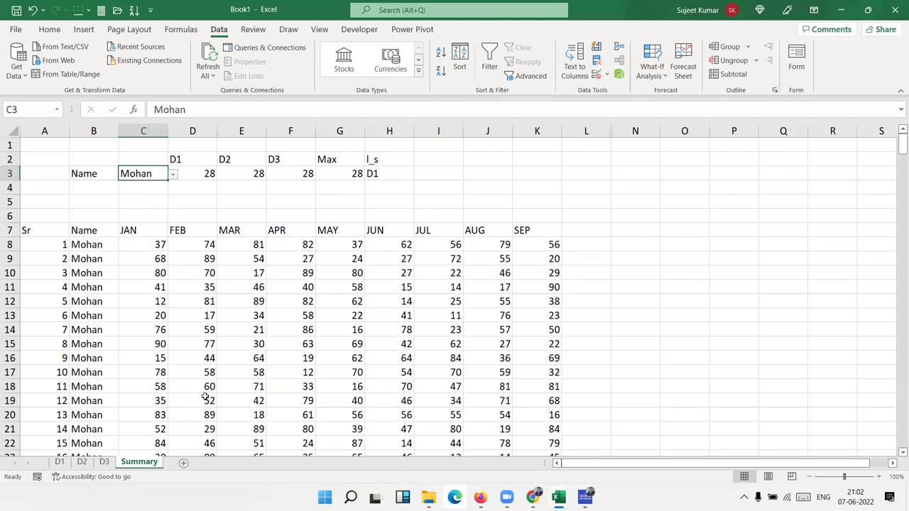
Step: On sheet D2, paste Mohan over more name cells, including B39 and B41
left_click(82, 461)
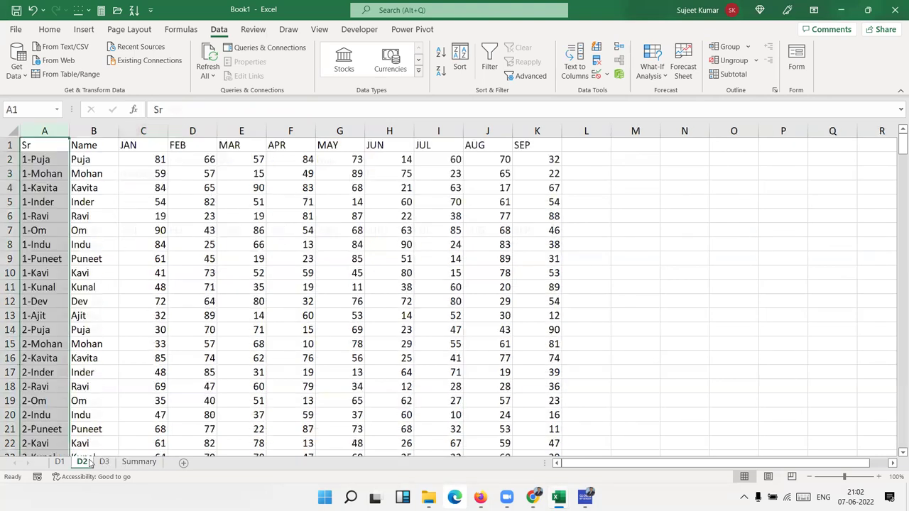
left_click(108, 179)
key("ctrl+c")
key("ctrl+v")
left_click(93, 401)
key("ctrl+v")
scroll(92, 401, "down", 6)
left_click(92, 402)
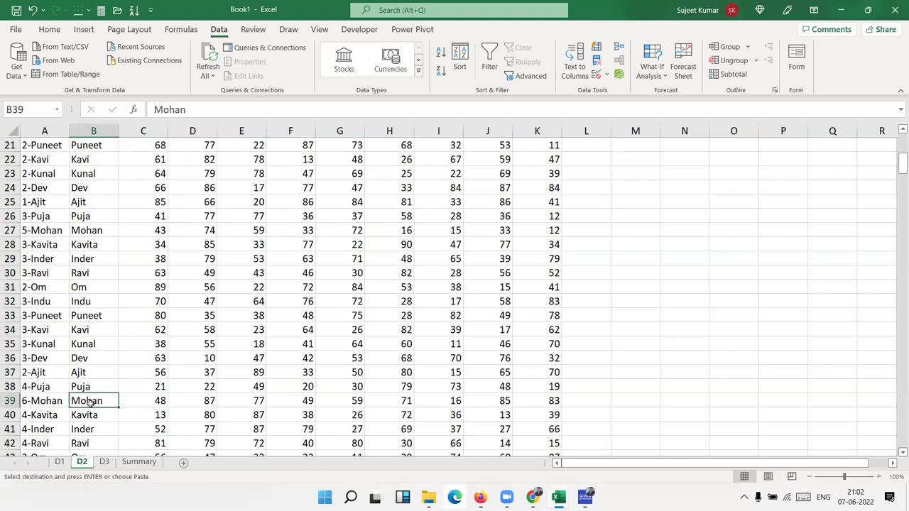
key("ctrl+v")
left_click(96, 426)
key("ctrl+v")
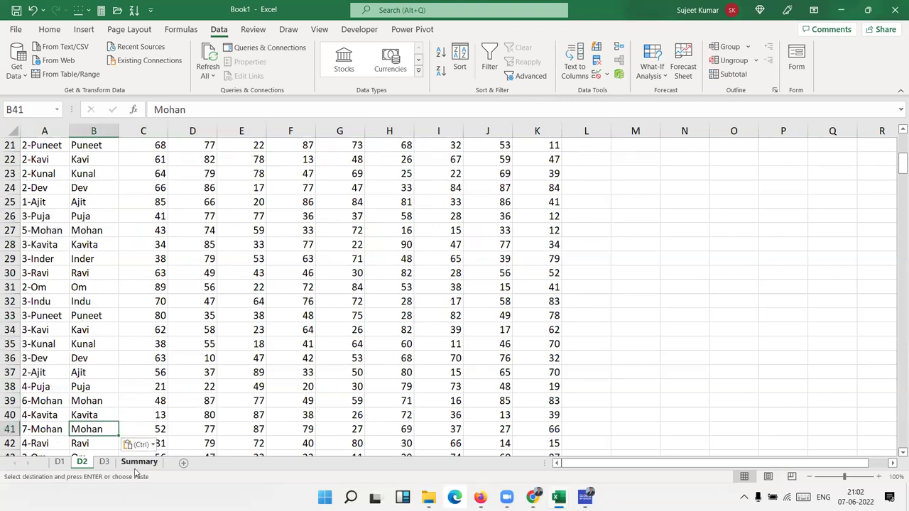
Step: Check on Summary that E3 now counts 31 and H3 names D2 as the source
left_click(135, 461)
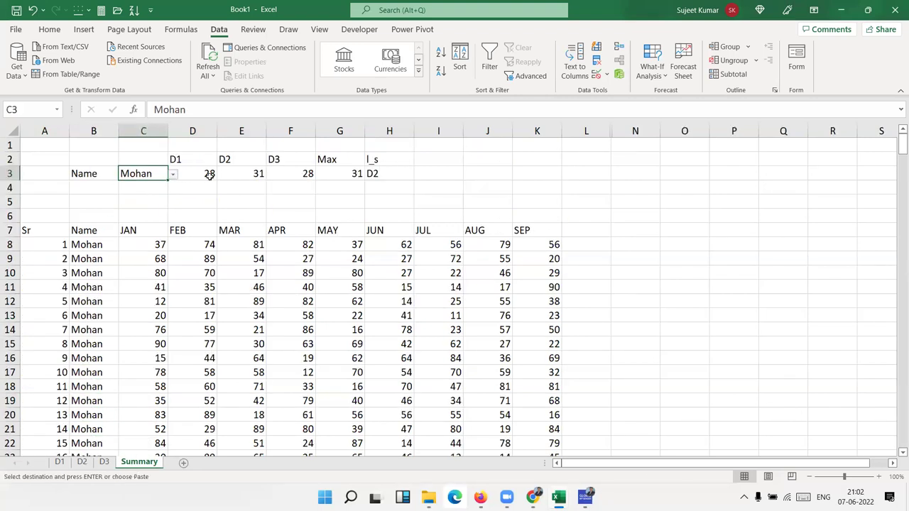
left_click(252, 174)
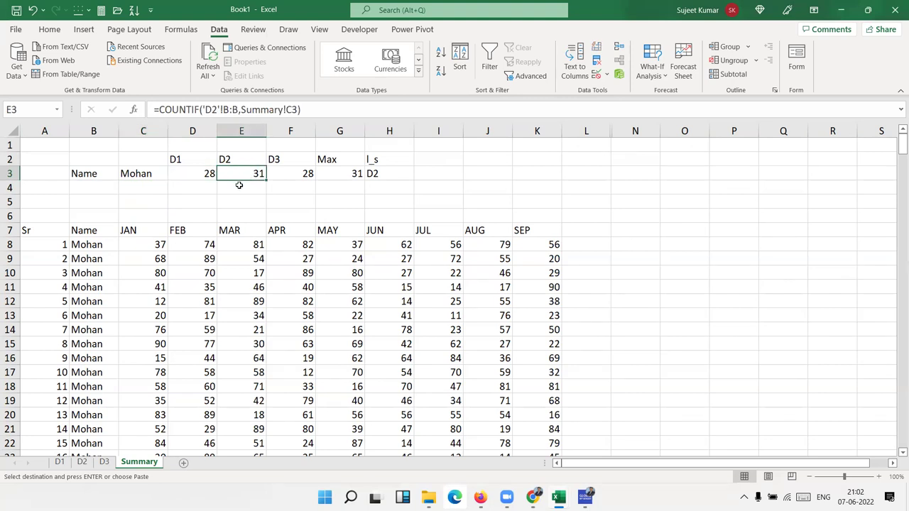
left_click(392, 177)
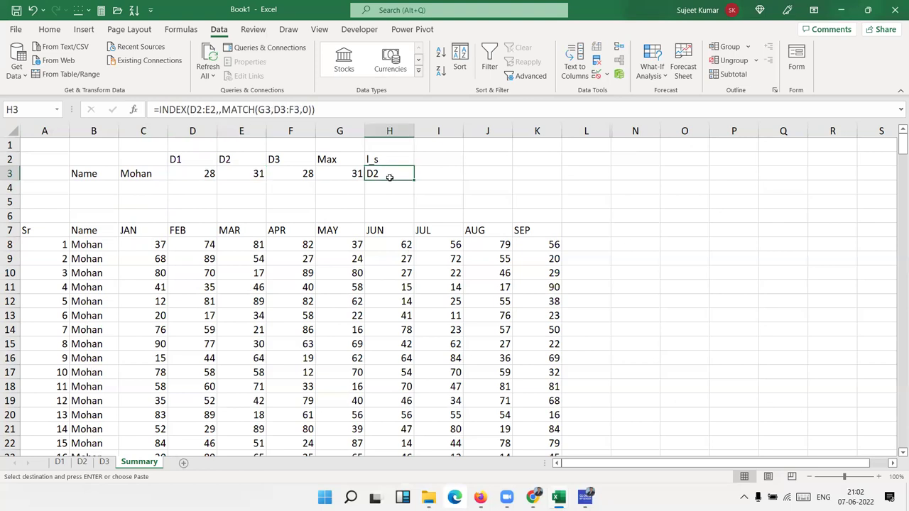
left_click(145, 181)
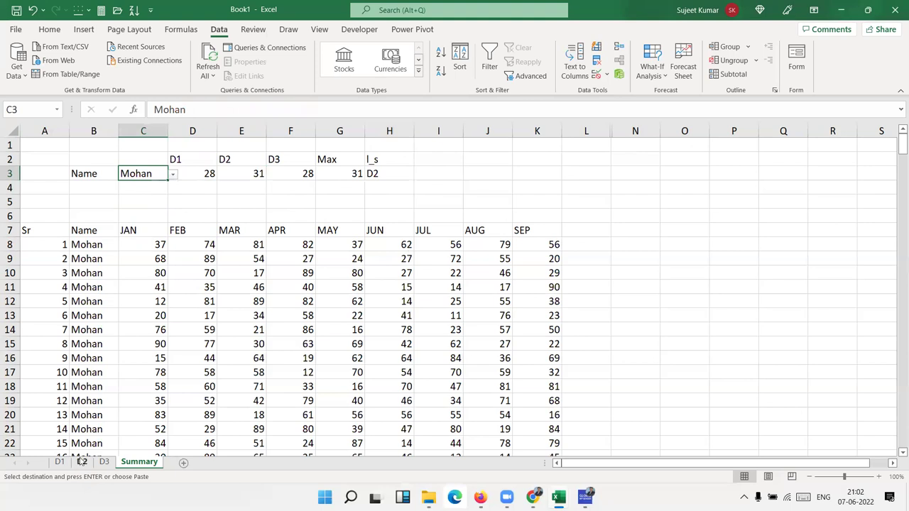
left_click(81, 462)
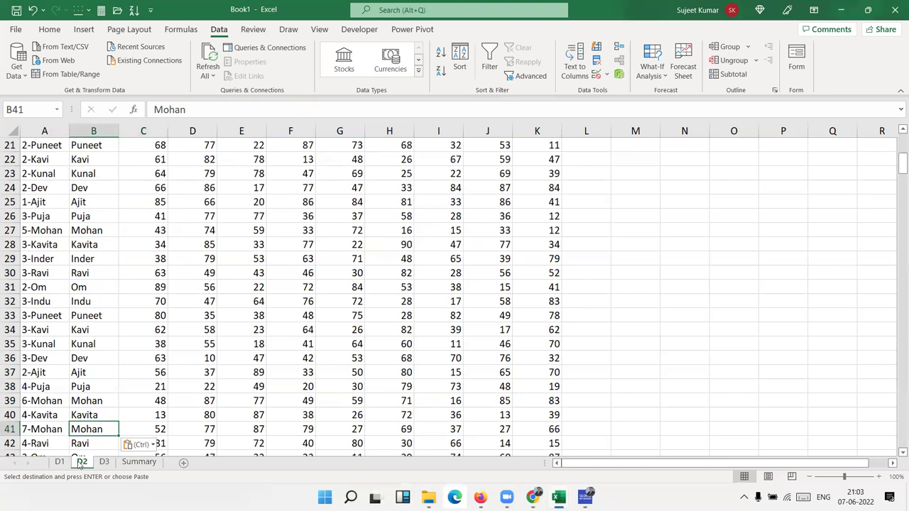
Step: On Summary, pick Ravi and then Kavi from the C3 name dropdown, checking the H3 and D3 formulas
left_click(138, 461)
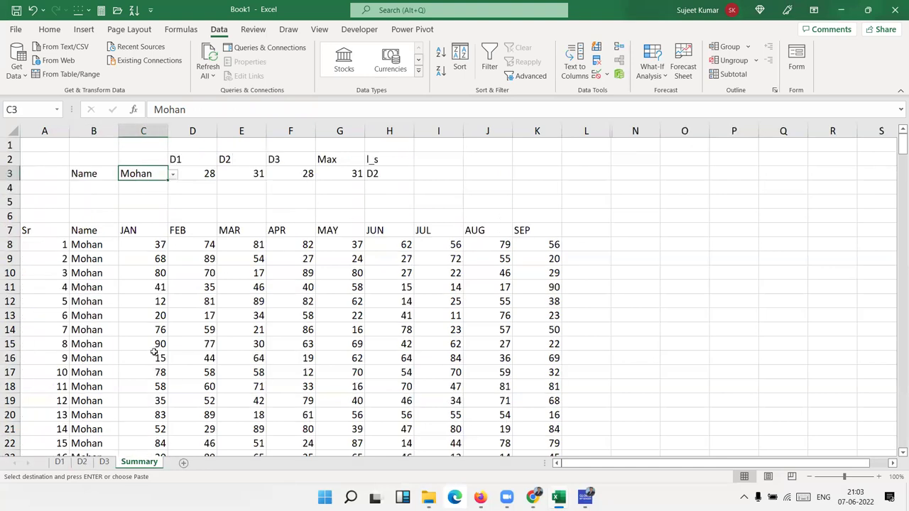
left_click(173, 175)
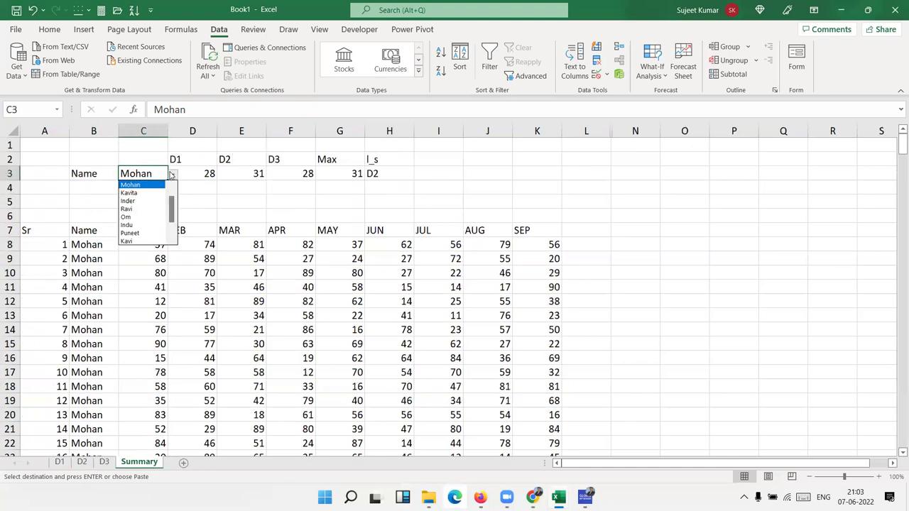
left_click(142, 209)
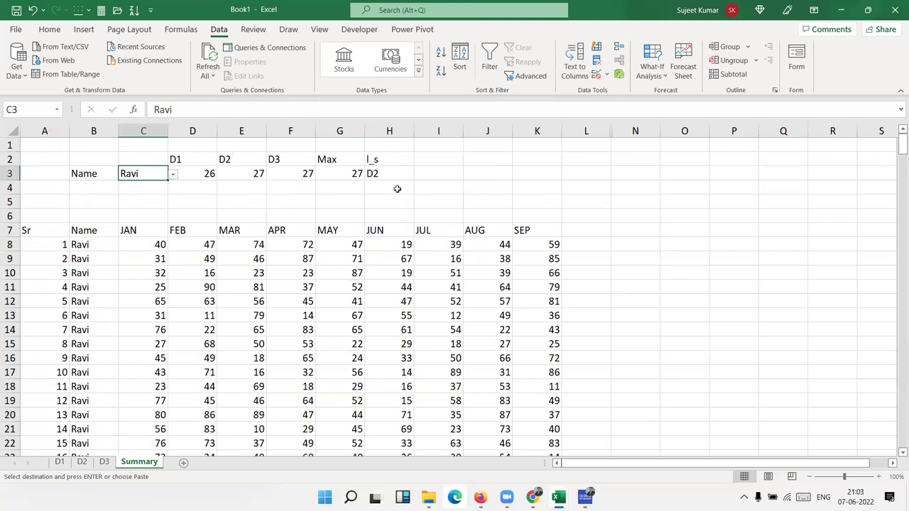
left_click(375, 173)
left_click(199, 172)
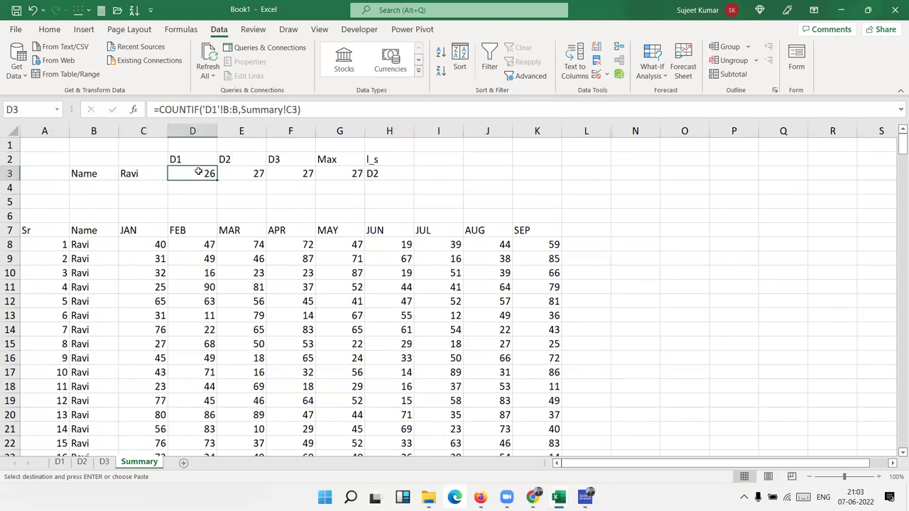
left_click(145, 171)
left_click(172, 177)
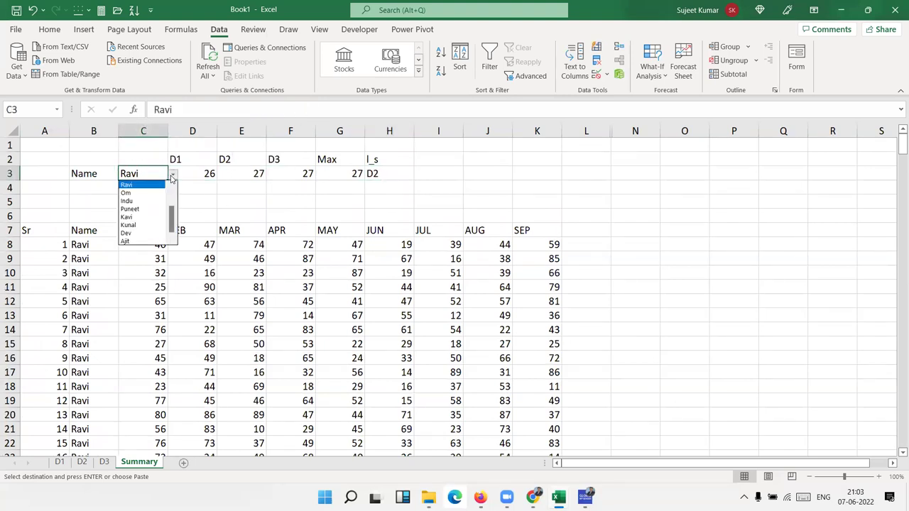
left_click(139, 216)
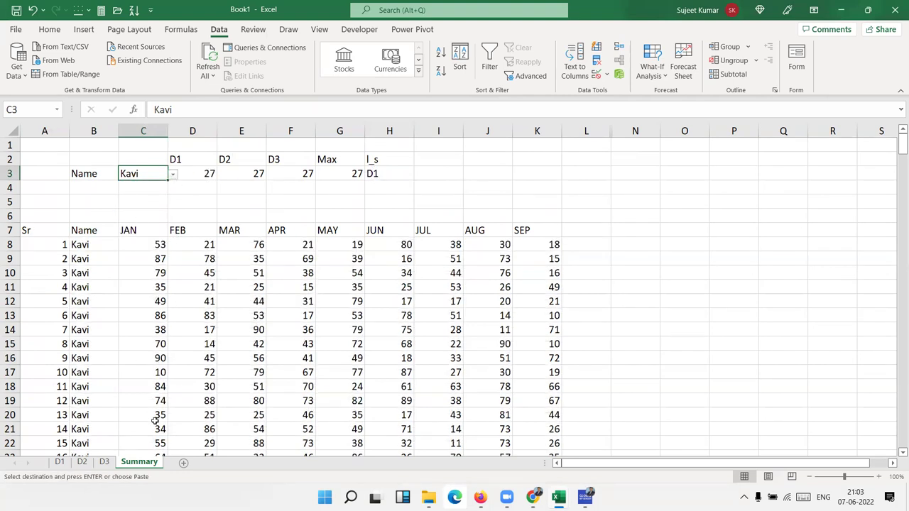
Step: On sheet D3, copy Kavi from B10 into B84, B125, B157 and B207, then return to Summary
left_click(105, 463)
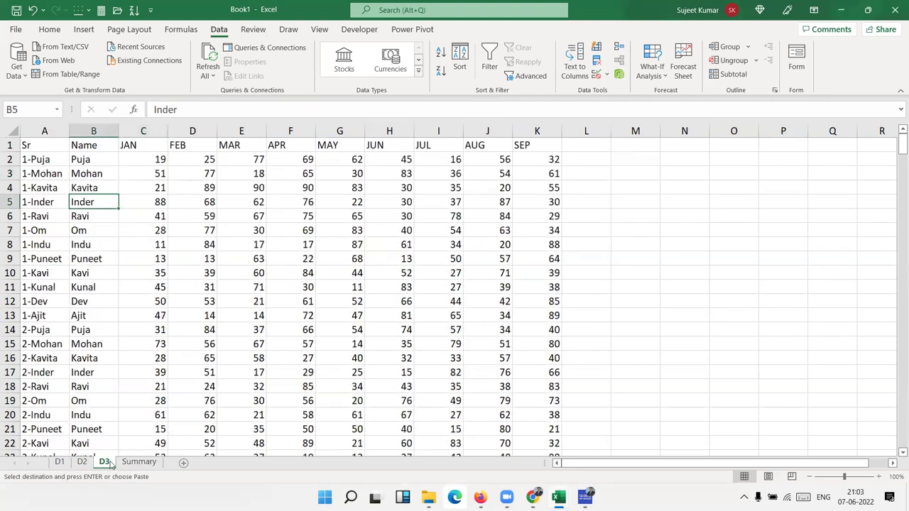
left_click(96, 270)
key("ctrl+c")
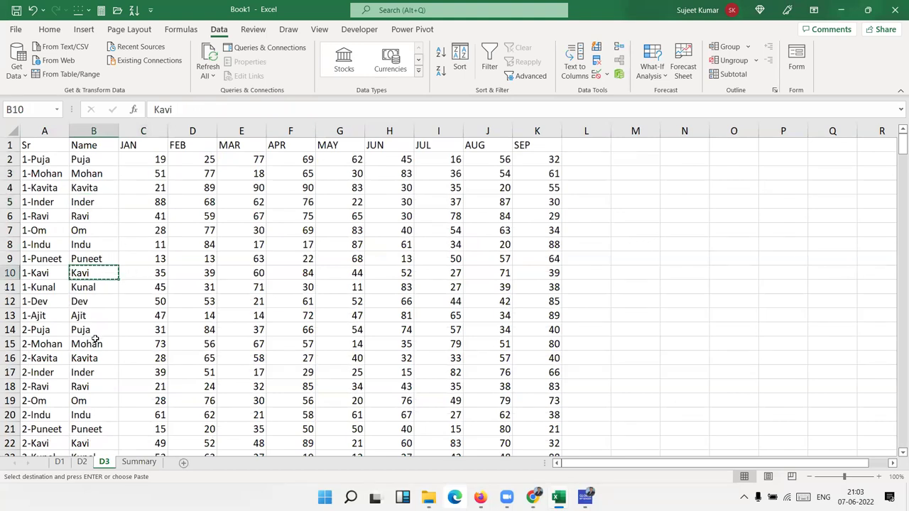
scroll(95, 340, "down", 7)
scroll(94, 339, "down", 17)
left_click(93, 334)
key("ctrl+v")
scroll(93, 339, "down", 13)
left_click(90, 344)
key("ctrl+v")
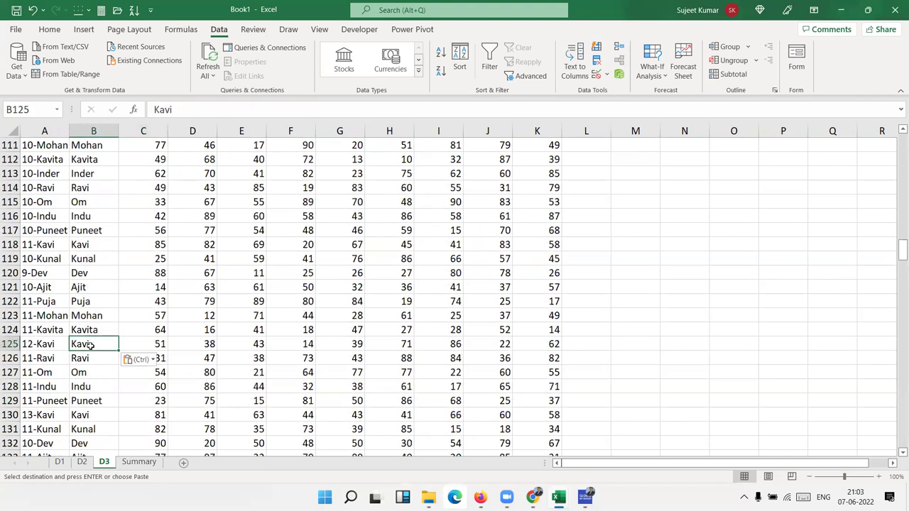
scroll(91, 355, "down", 10)
left_click(92, 369)
key("ctrl+v")
scroll(92, 368, "down", 17)
left_click(93, 370)
key("ctrl+v")
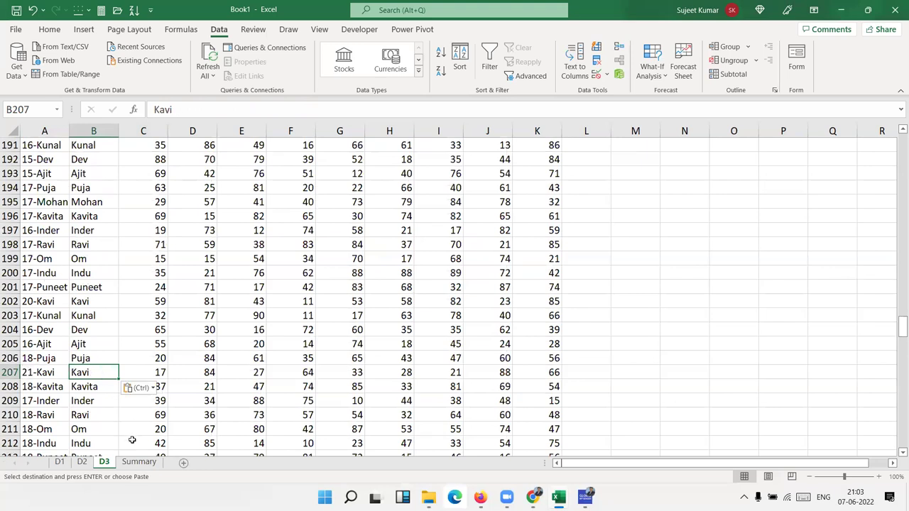
left_click(138, 461)
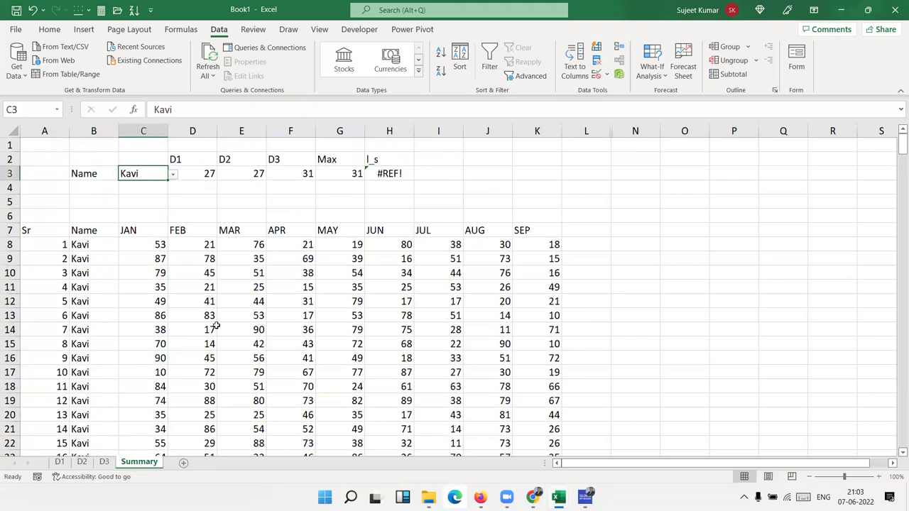
Step: Widen H3's header range to D2:F2 so it reads =INDEX(D2:F2,,MATCH(G3,D3:F3,0))
left_click(382, 174)
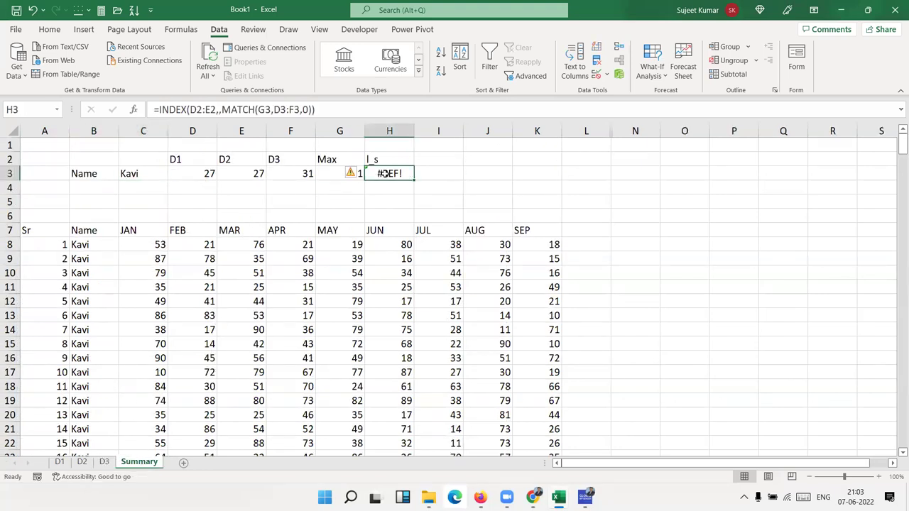
left_click(289, 110)
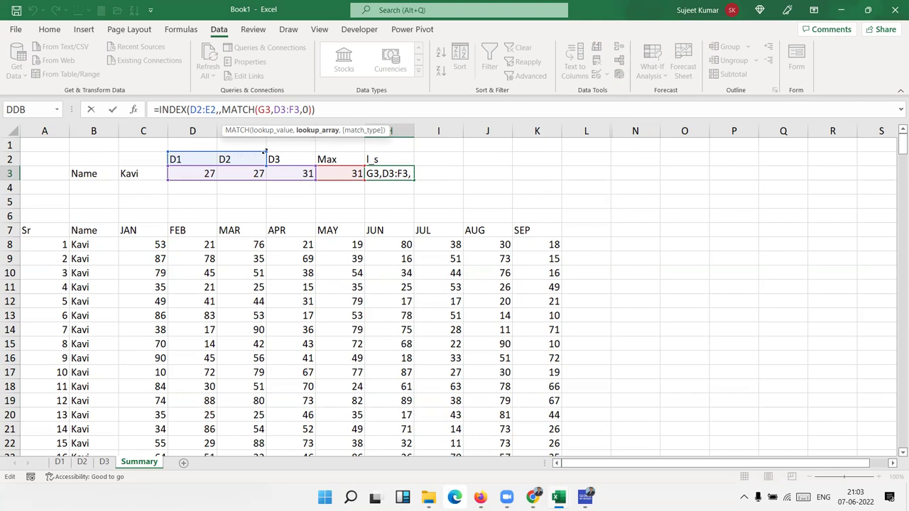
left_click_drag(290, 150, 294, 149)
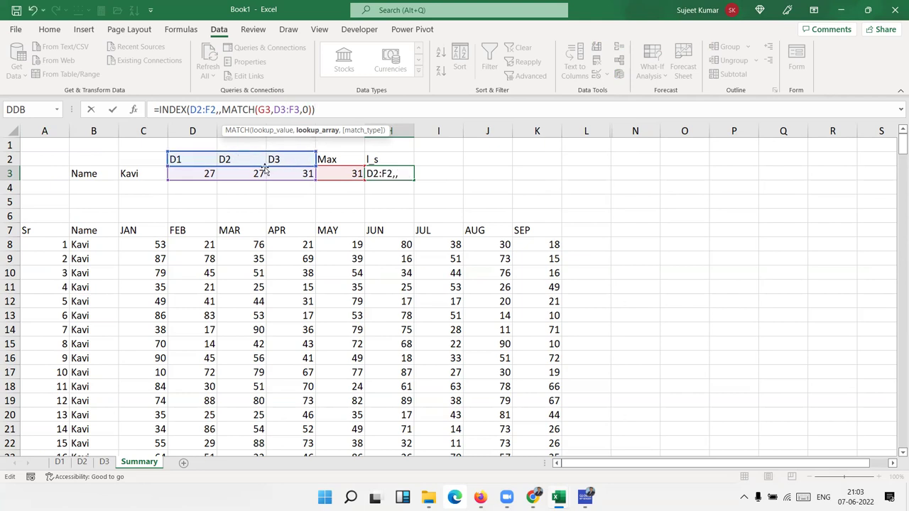
key("Return")
key("Up")
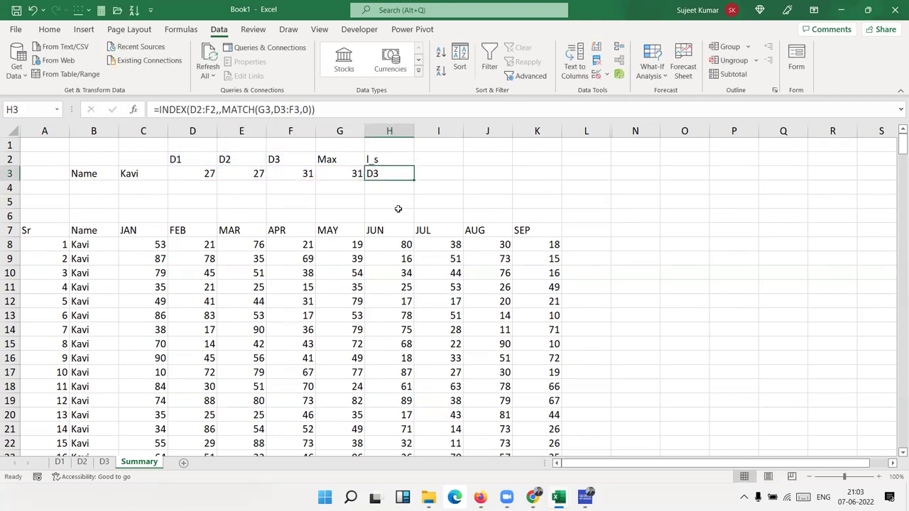
Step: In B8's VLOOKUP, replace the fixed 'D1'!$A:$K table with H3&"!$A:$K", dismissing the formula error
left_click(103, 250)
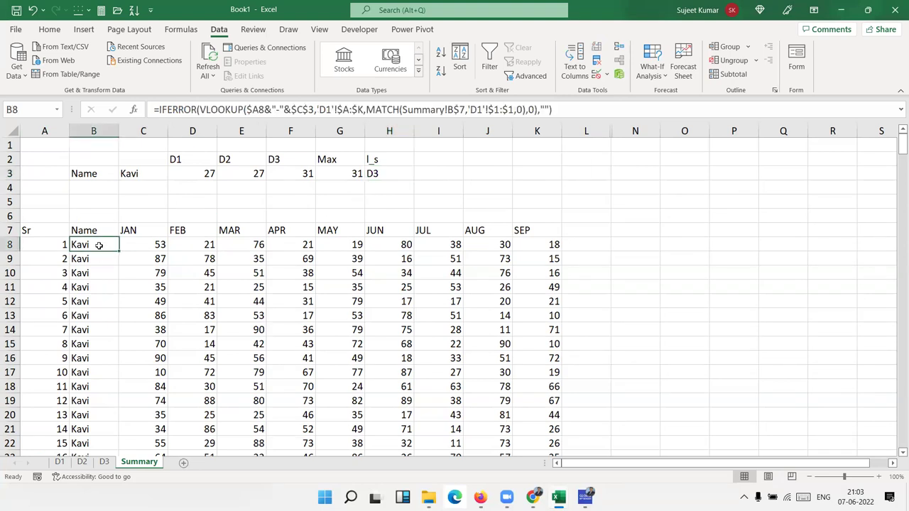
left_click(318, 109)
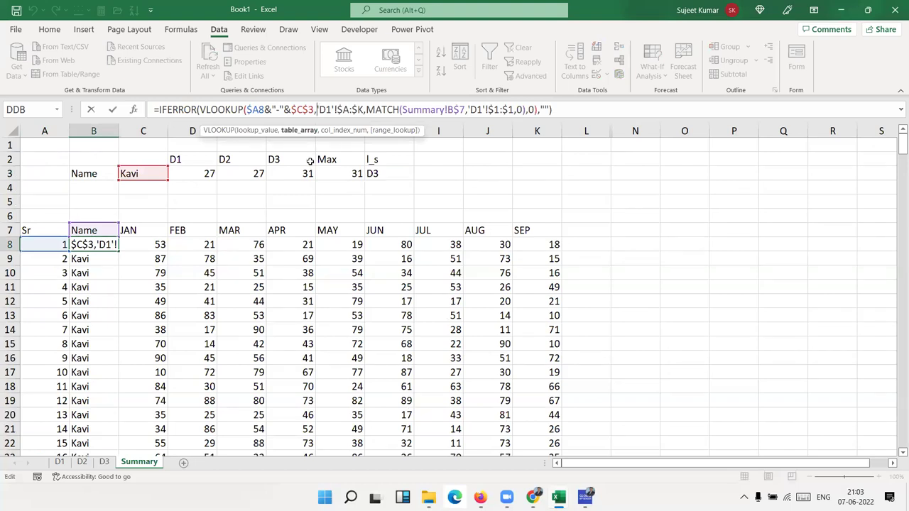
key("Delete")
key("Delete")
key("Delete")
key("Delete")
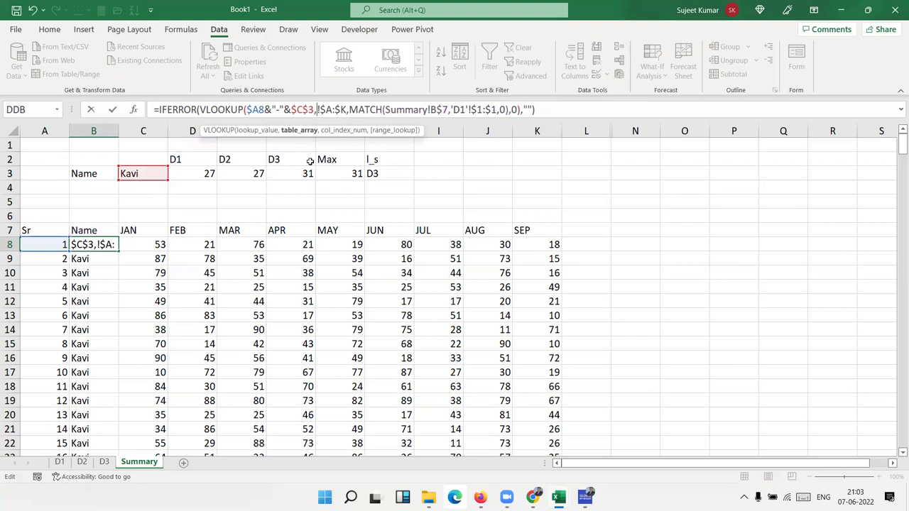
left_click(374, 174)
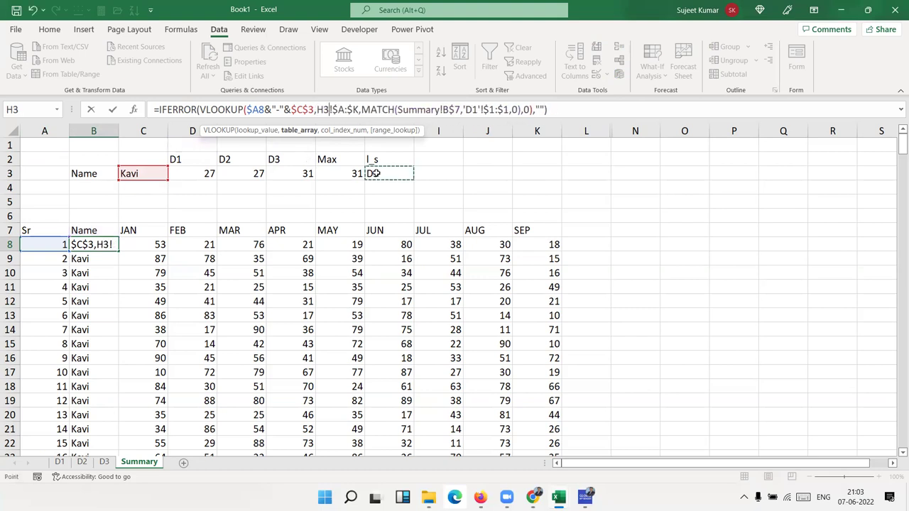
type("&")
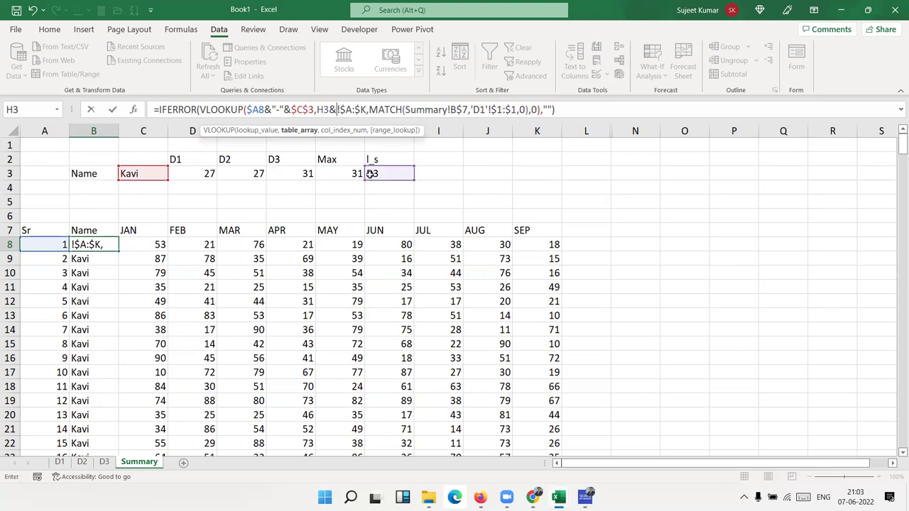
type("\"")
key("Return")
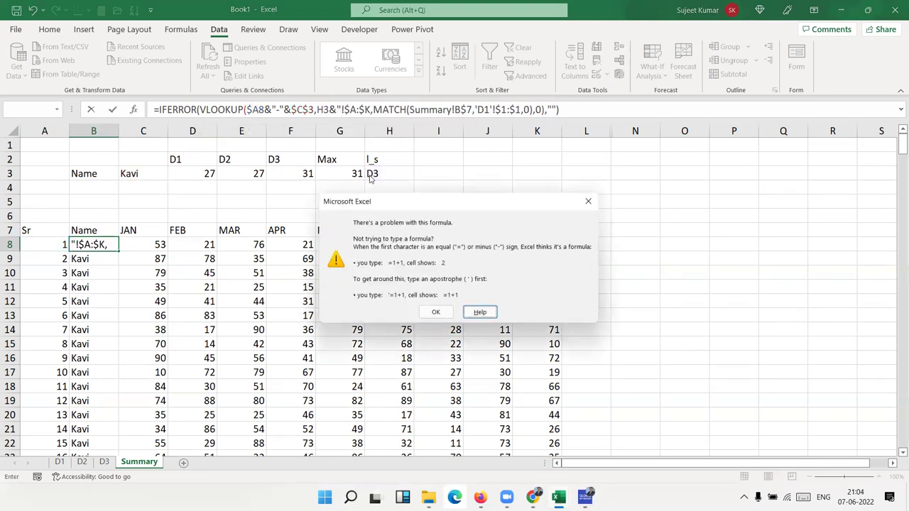
key("Return")
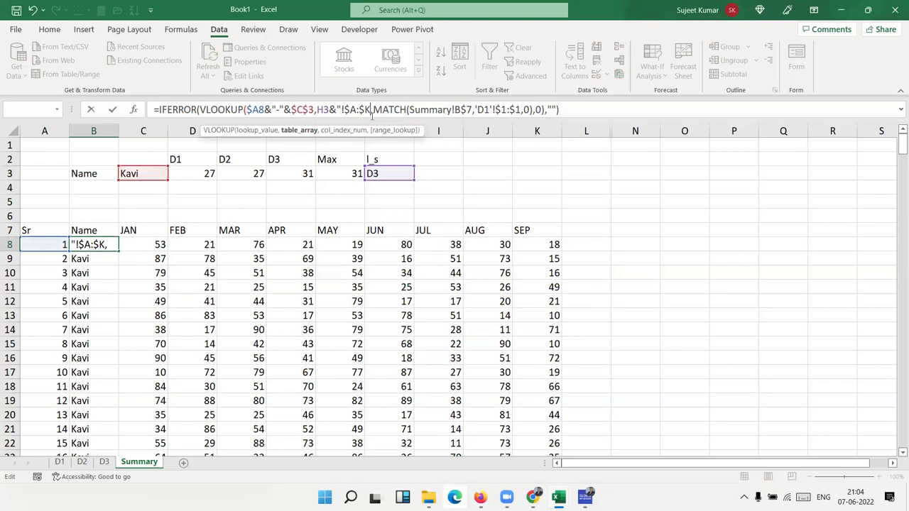
type("\"")
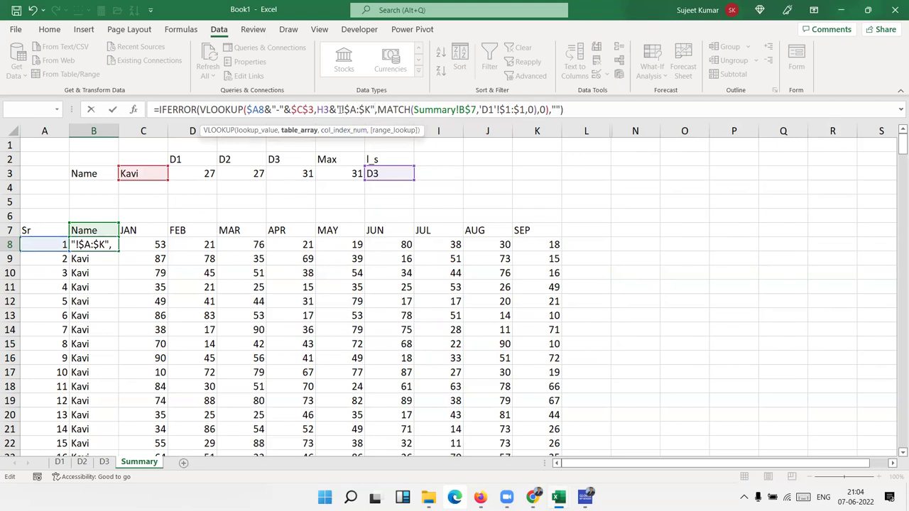
Step: Wrap the H3&"!$A:$K" table argument of B8's lookup in INDIRECT( )
left_click_drag(317, 110, 375, 109)
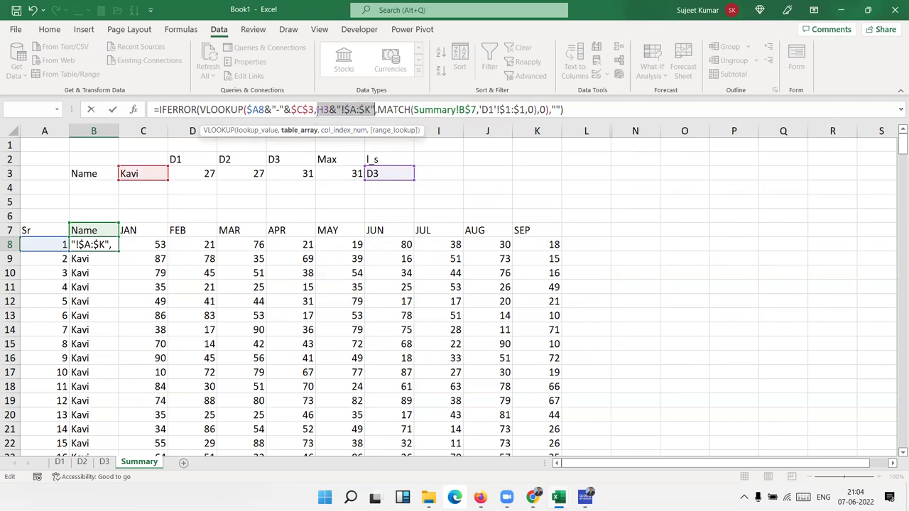
key("Left")
type("IND")
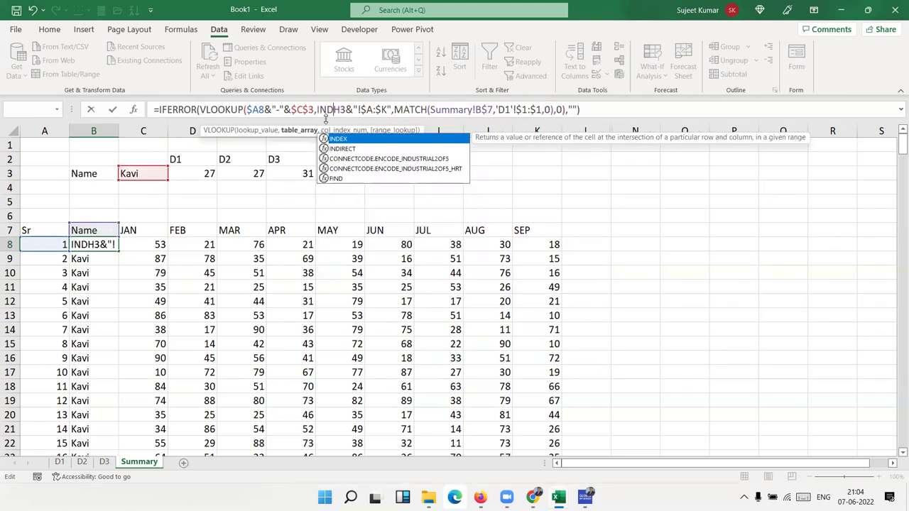
type("I")
key("Tab")
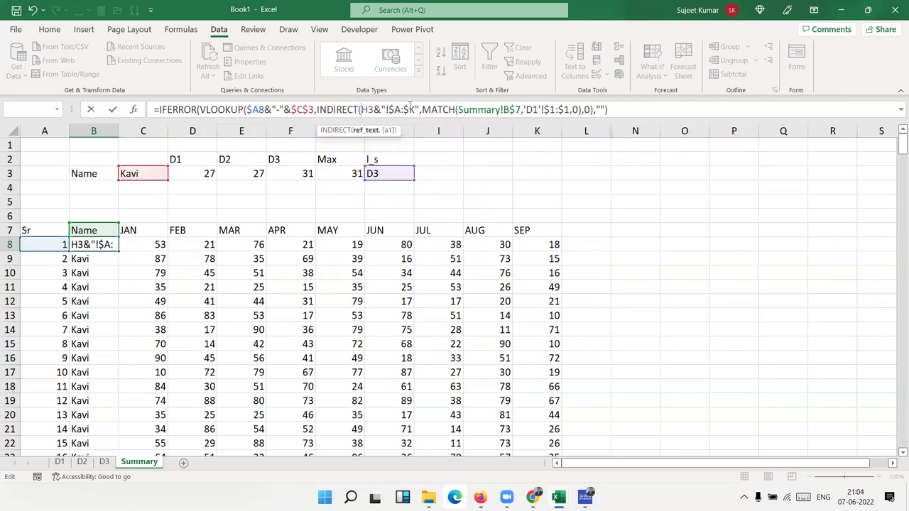
left_click(419, 109)
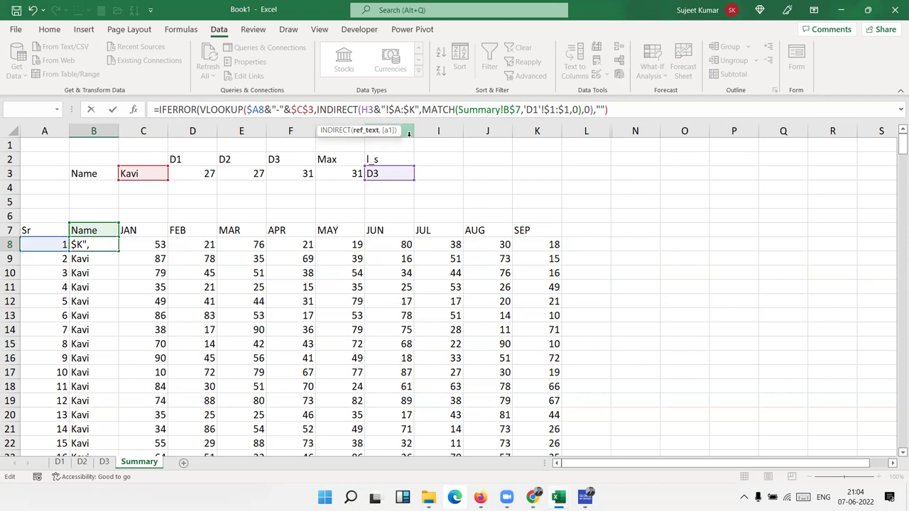
type(")")
key("Return")
key("Up")
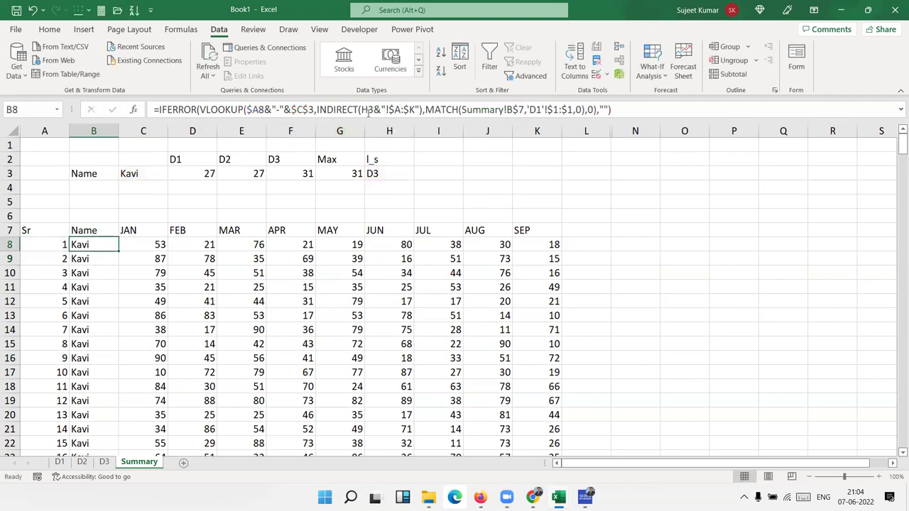
Step: Make the H3 reference inside B8's INDIRECT absolute as $H$3
left_click(366, 110)
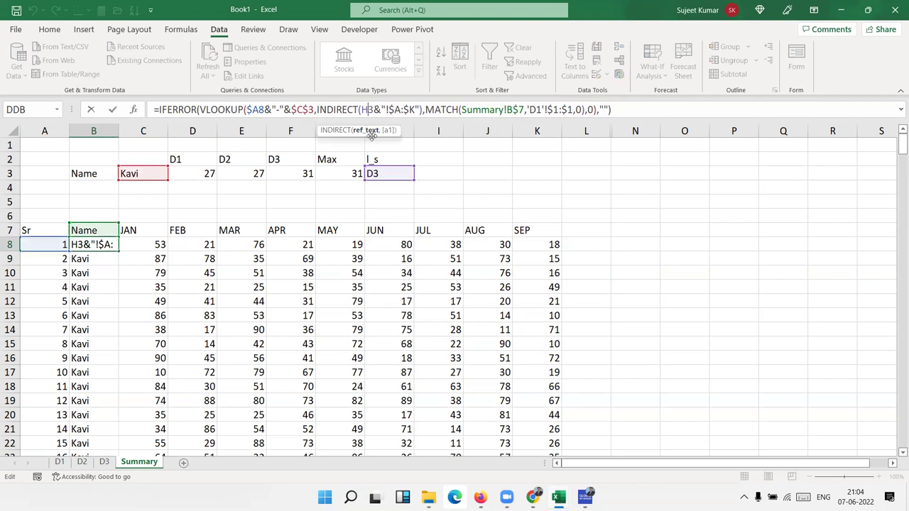
left_click(369, 130)
key("Return")
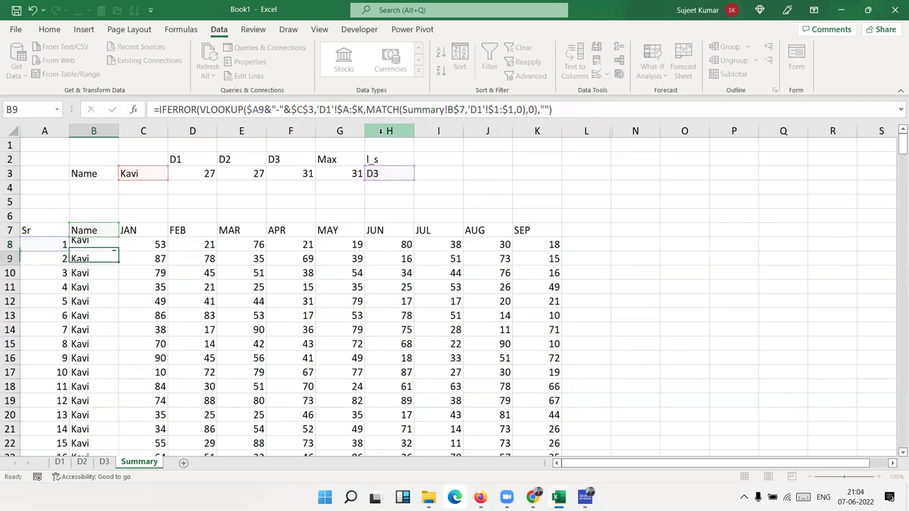
key("Up")
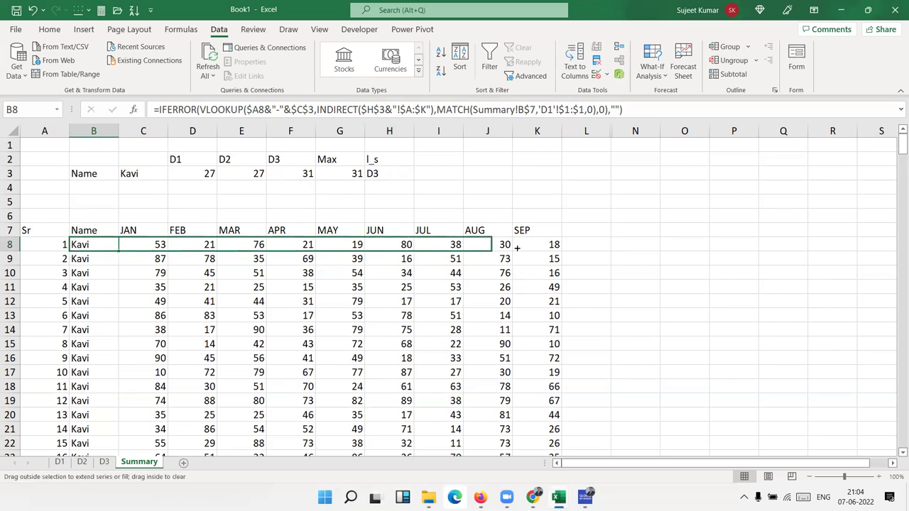
Step: Fill the B8 formula across to K8 and down the table, then pick Puja in C3
left_click_drag(121, 250, 561, 247)
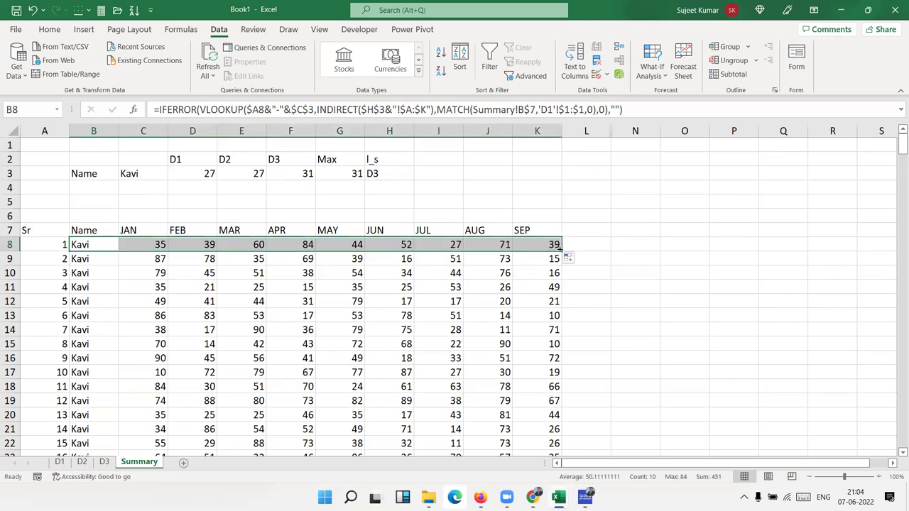
double_click(560, 246)
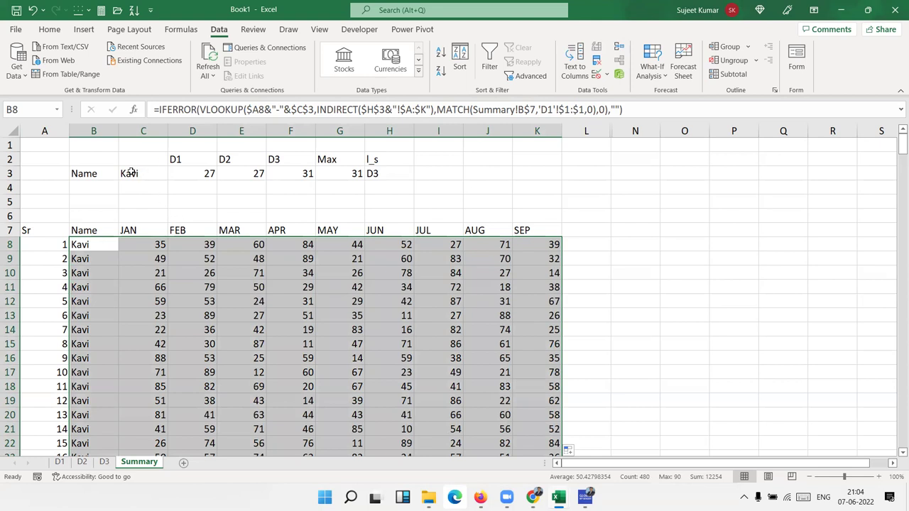
left_click(131, 173)
left_click(173, 174)
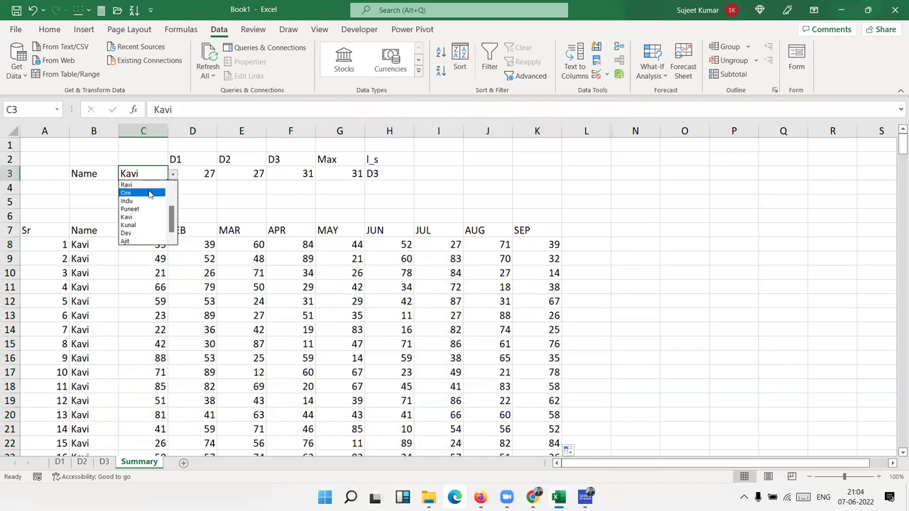
scroll(149, 191, "up", 2)
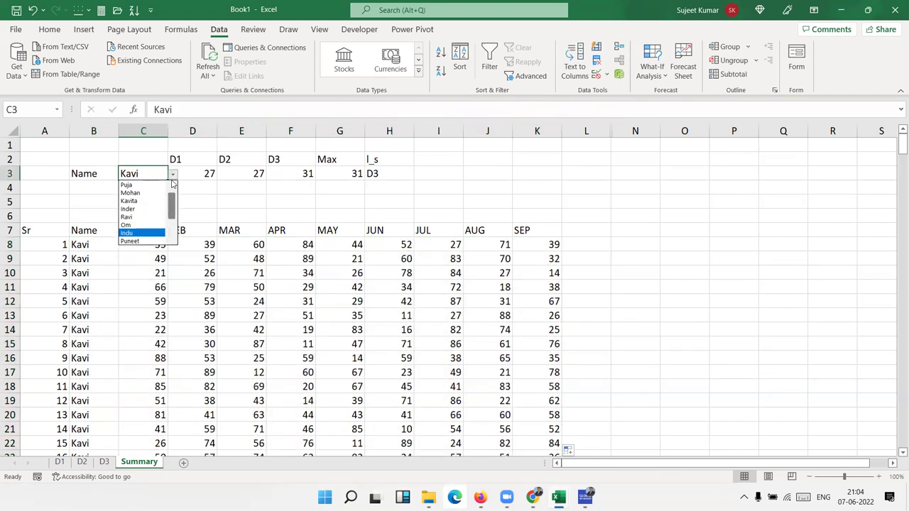
left_click(135, 185)
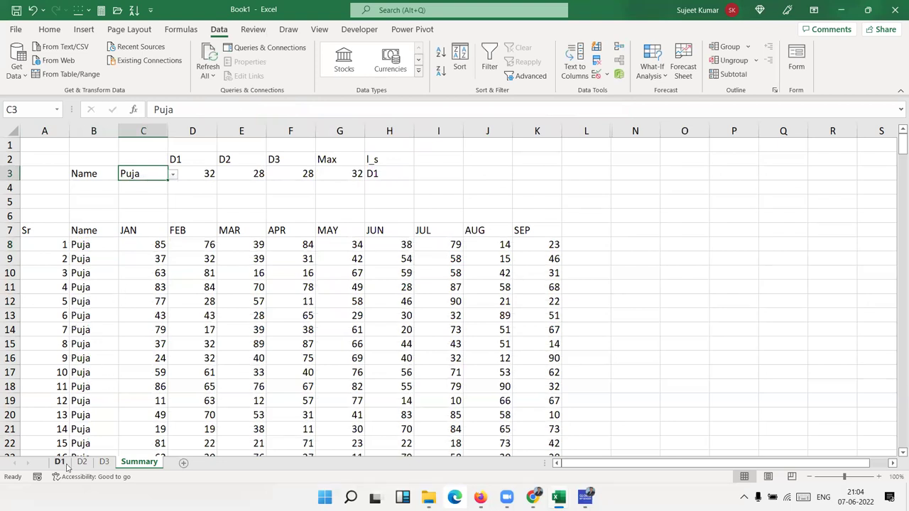
Step: Switch C3 to Mohan, then back to Kavi, and check the H3 and B8 formulas
left_click(173, 175)
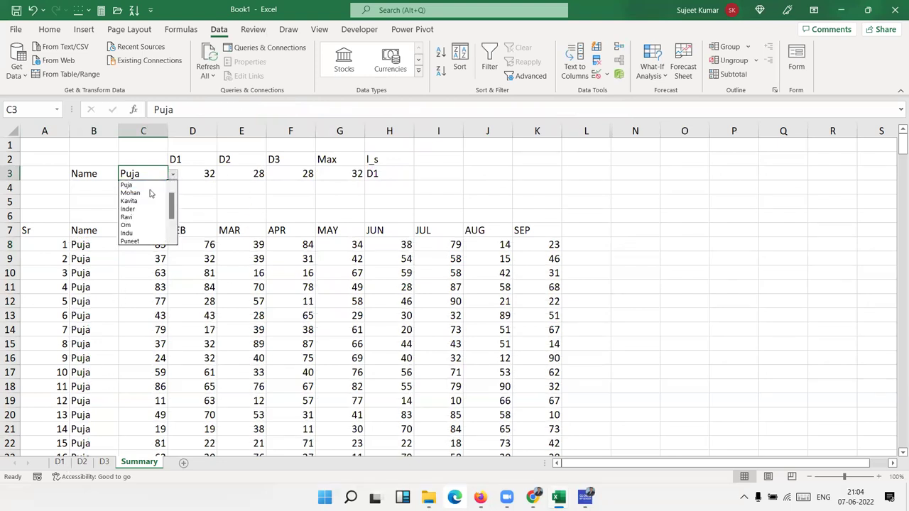
left_click(149, 193)
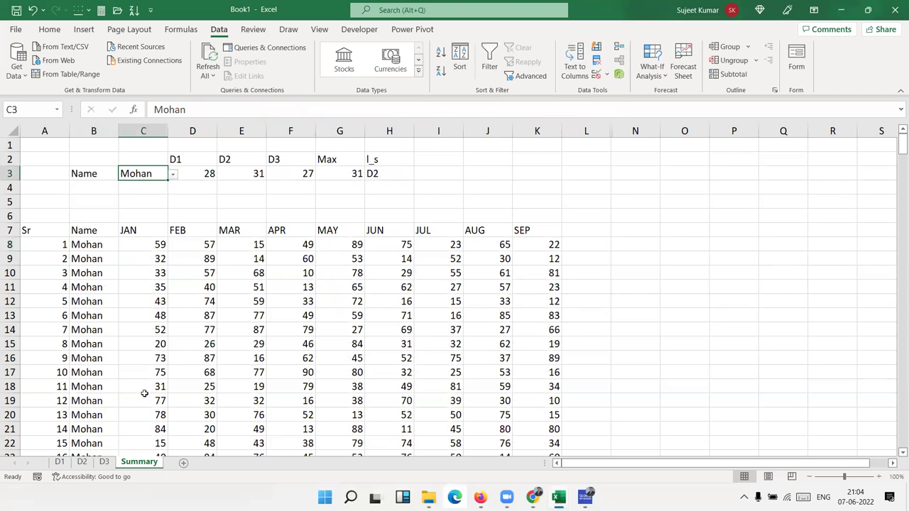
left_click(173, 175)
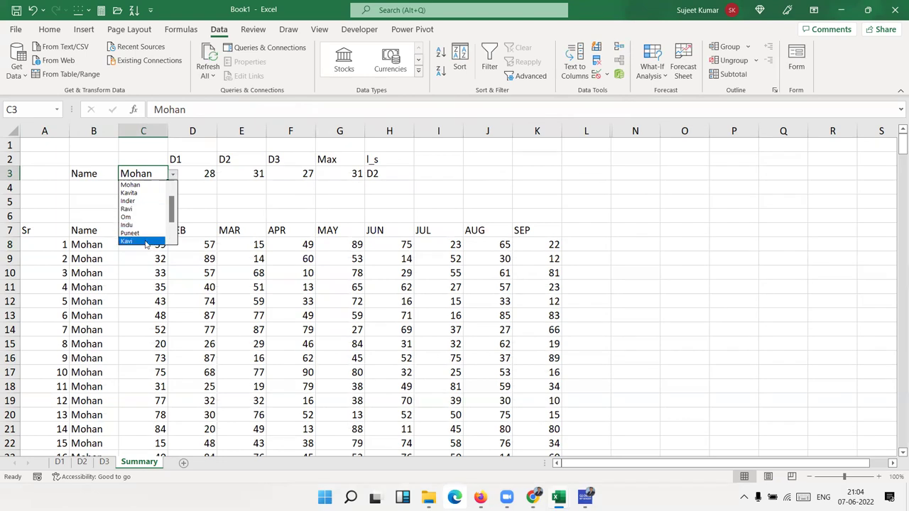
left_click(146, 242)
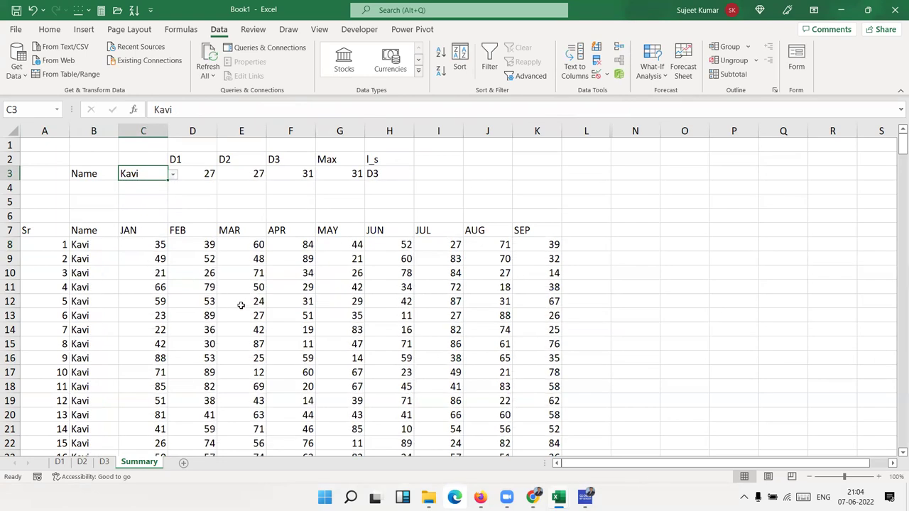
left_click(376, 174)
left_click(90, 243)
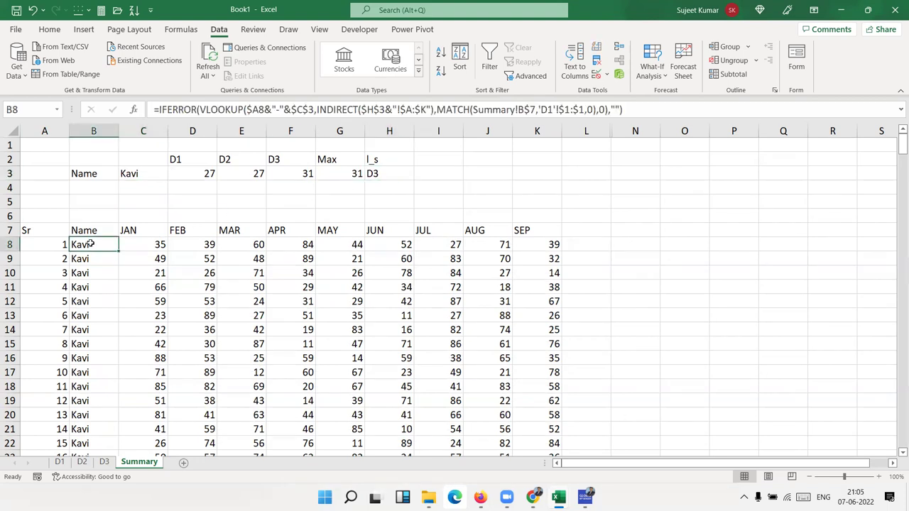
Step: Enter =SUM('D1'!C:C) in J3, totalling sheet D1's column C as 16932
left_click(469, 173)
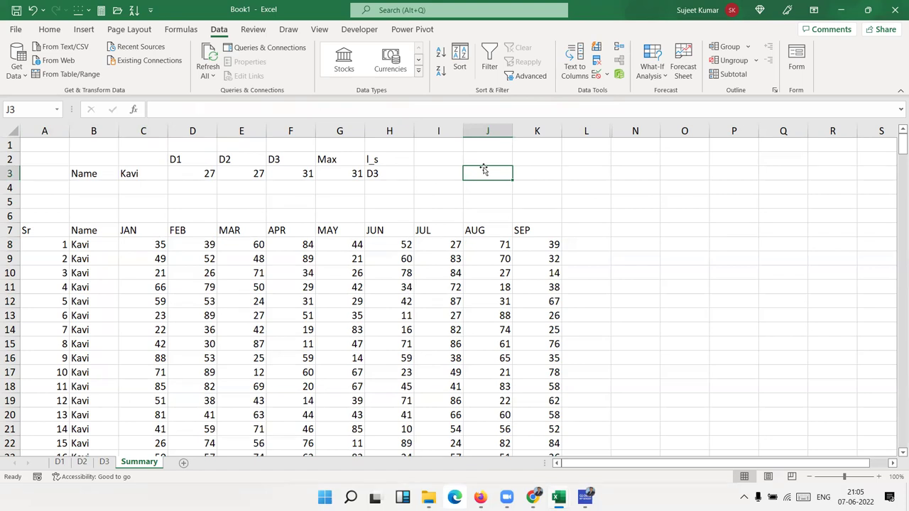
type("=S")
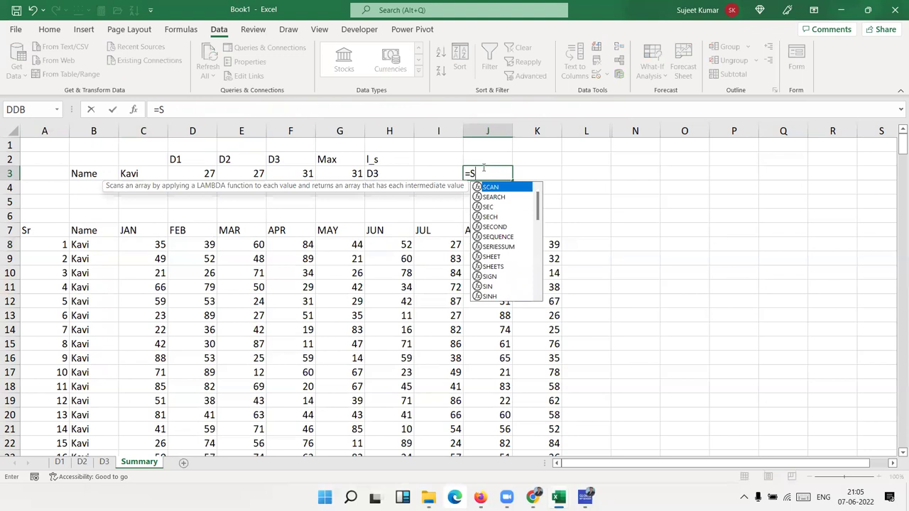
type("UM(")
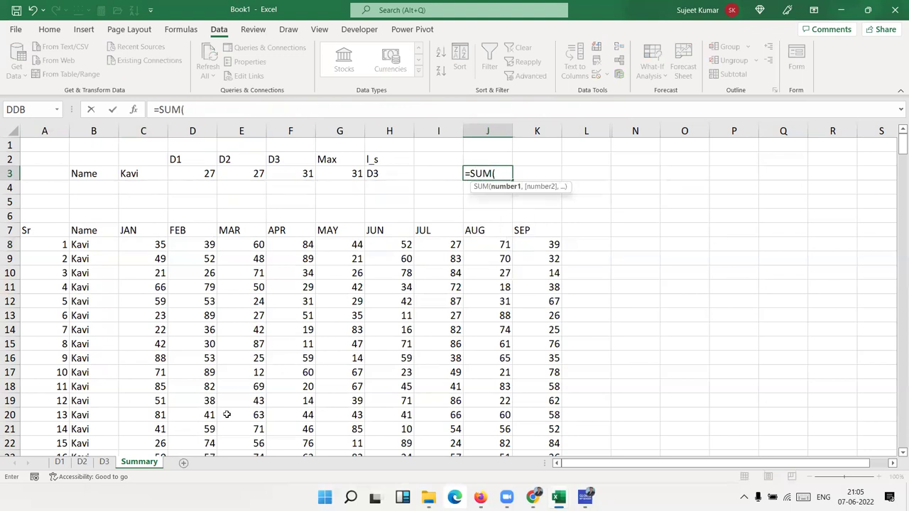
left_click(60, 462)
left_click(60, 462)
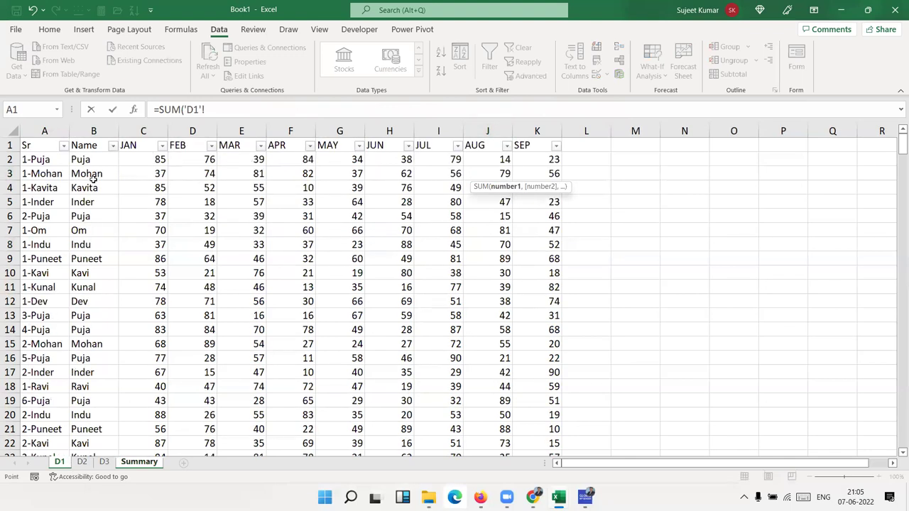
left_click(145, 132)
type(")")
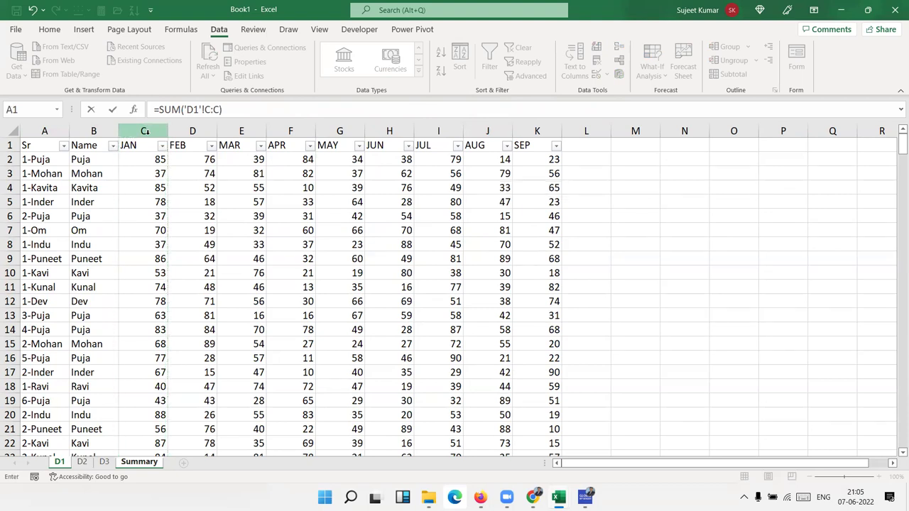
key("ctrl+Return")
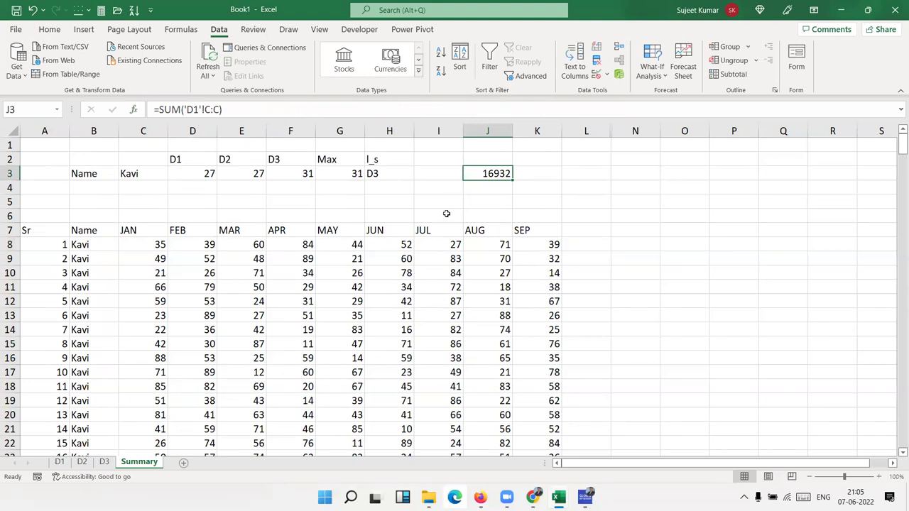
left_click(494, 161)
Step: Build the text D3!c:c in J2 by joining H3 with a column reference, and compare with J3
type("=")
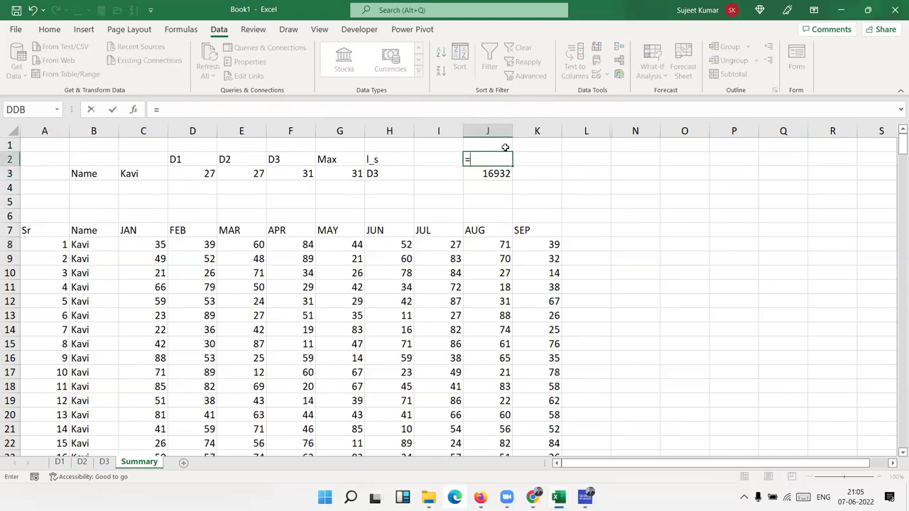
left_click(395, 177)
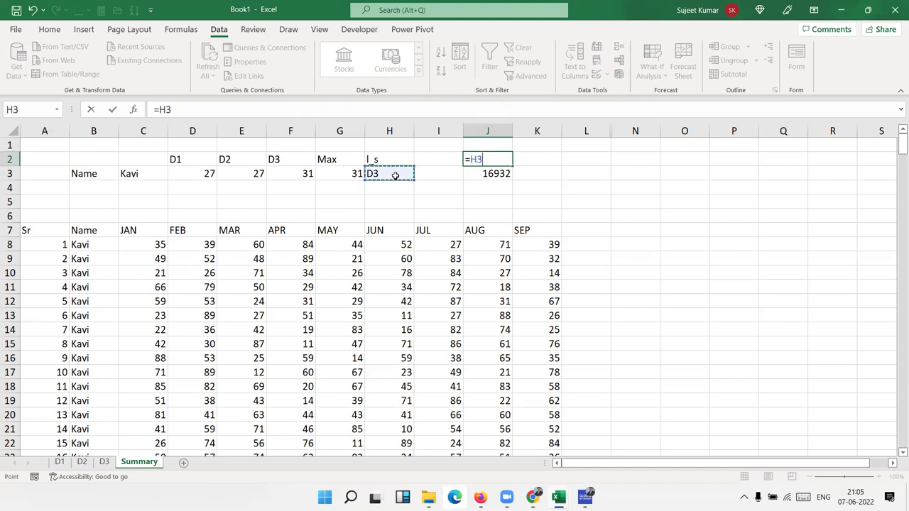
type("&\"!c:c")
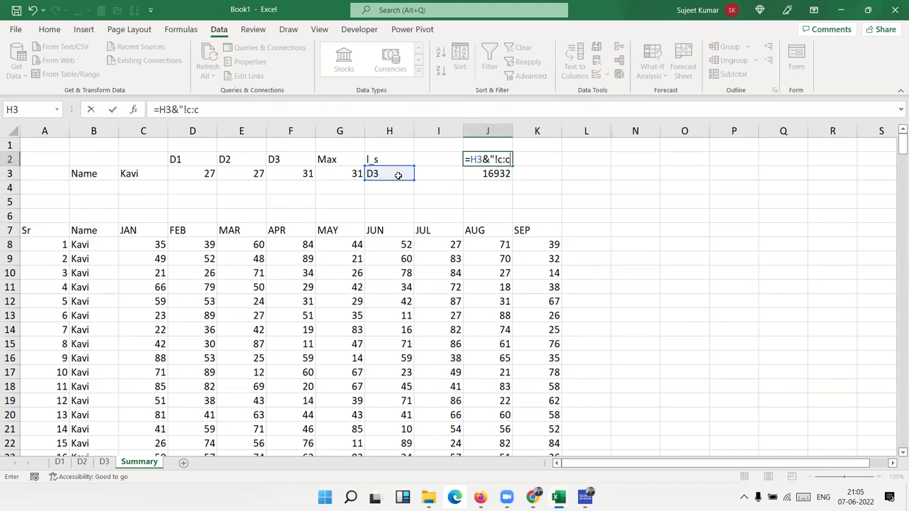
key("Return")
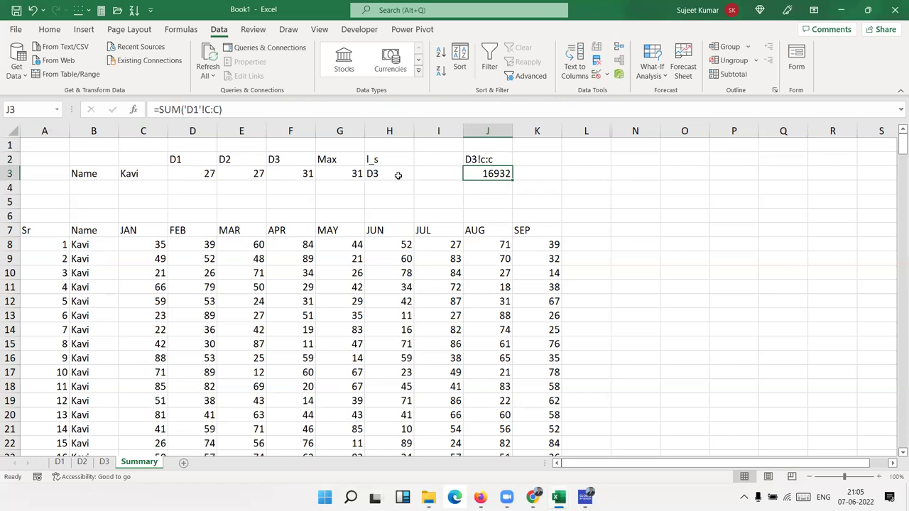
key("F2")
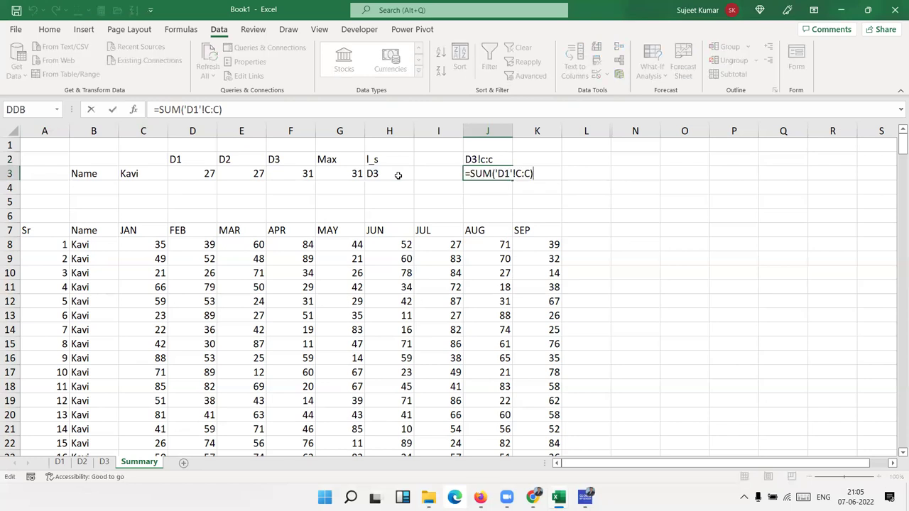
key("Escape")
key("Up")
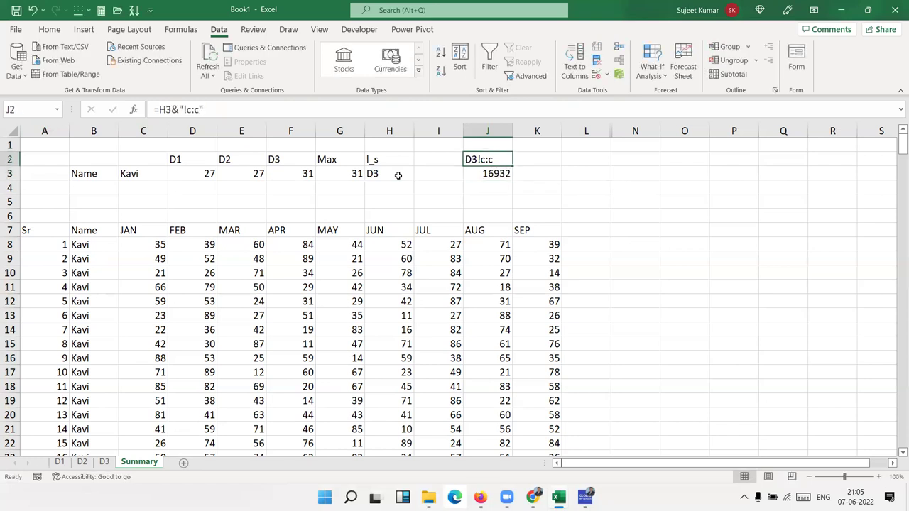
key("F2")
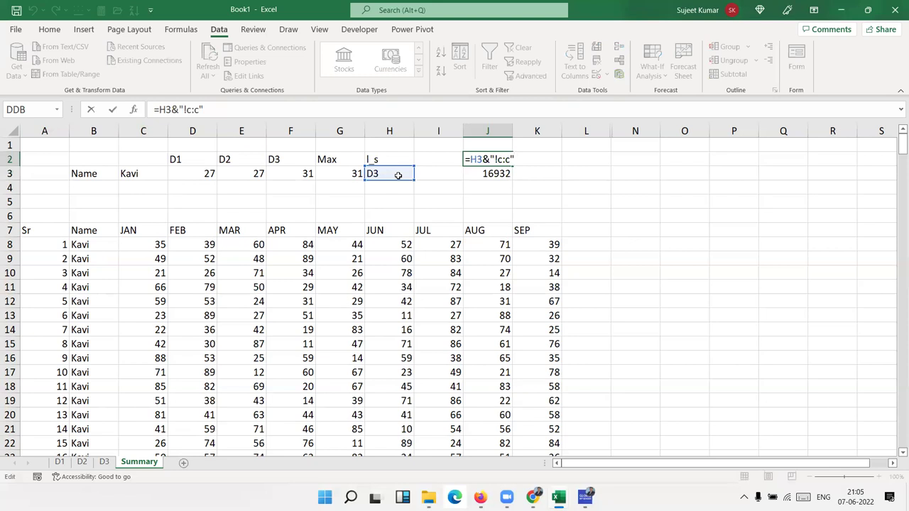
key("Escape")
key("Right")
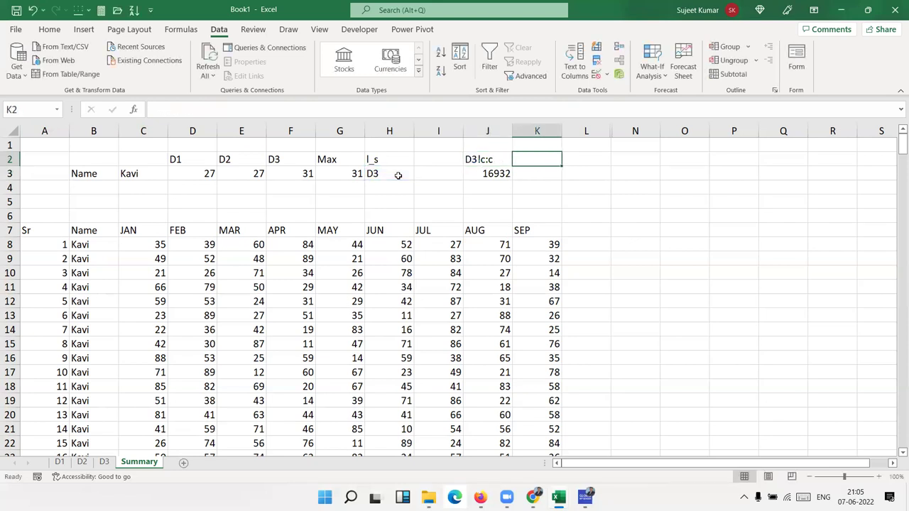
Step: Enter =SUM(J2) in K2, which returns 0
type("=SUM(")
key("Left")
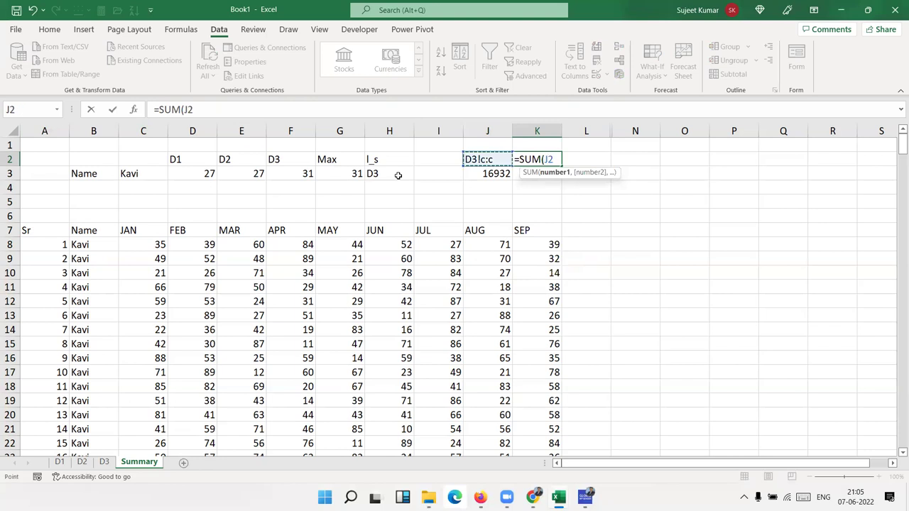
key("Return")
key("Up")
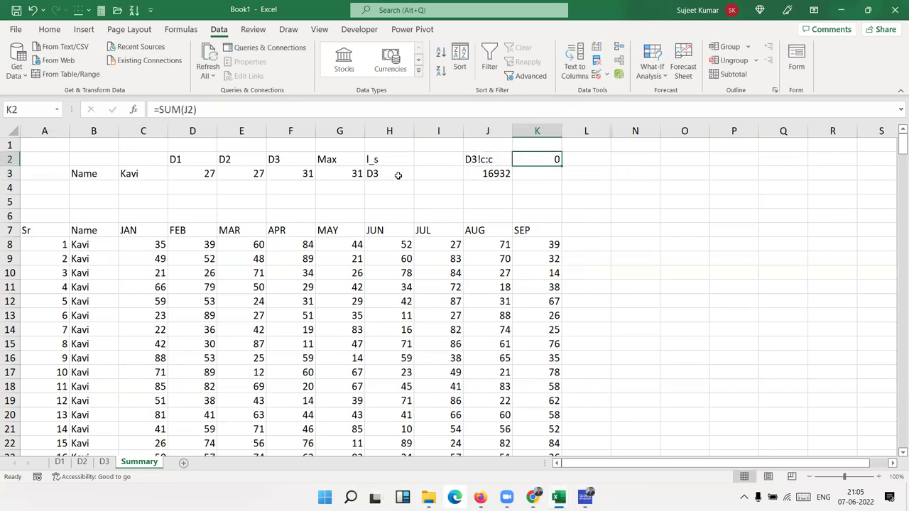
key("Right")
key("Right")
key("Right")
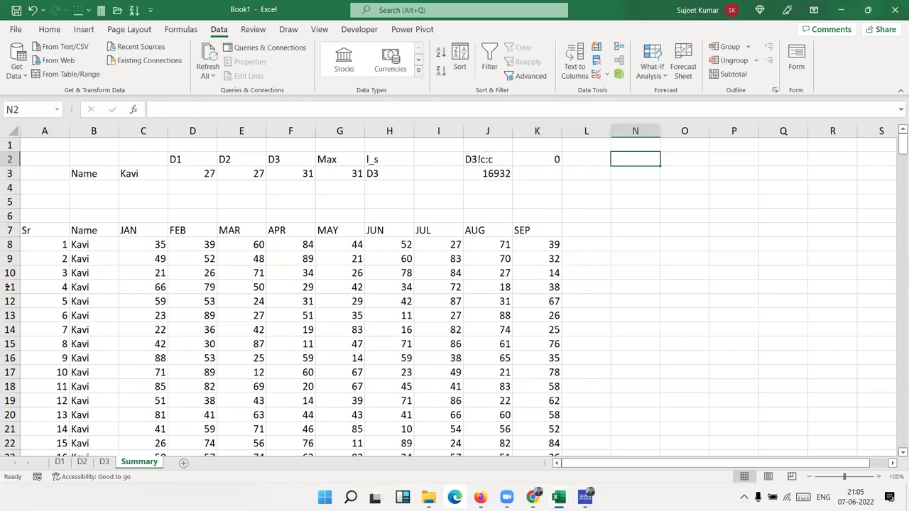
Step: Enter a test formula =C8 in N4, returning 35
left_click(157, 244)
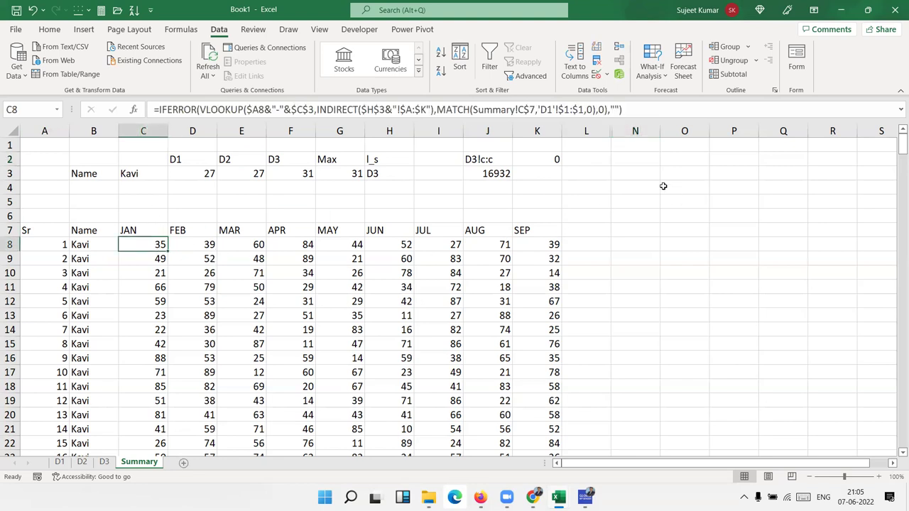
left_click(639, 188)
type("=")
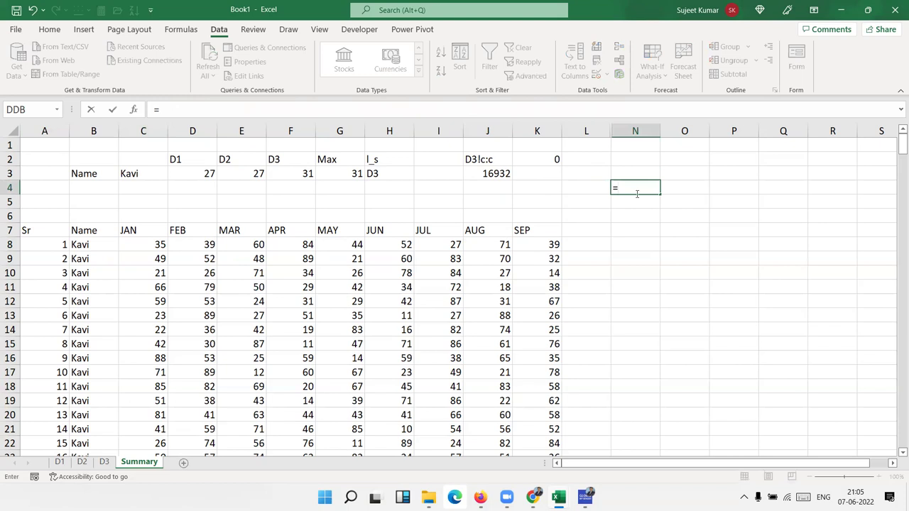
type("C8")
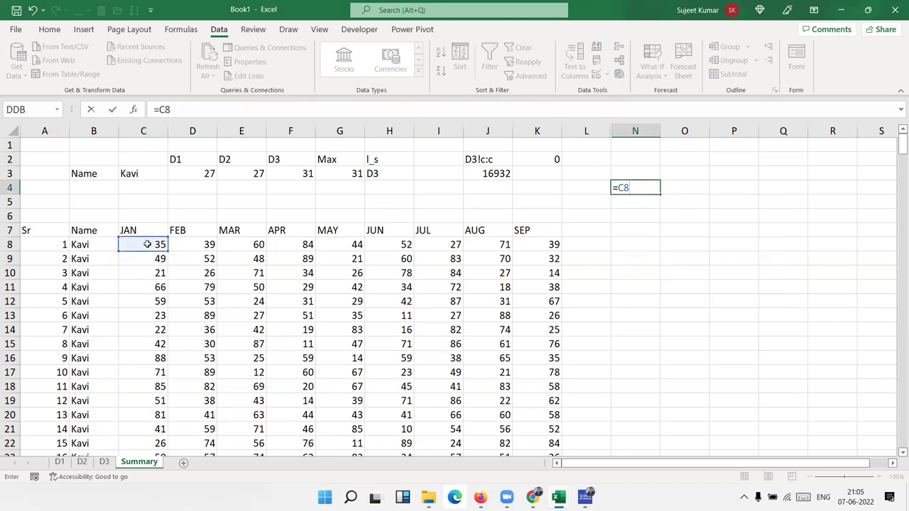
key("Return")
key("Up")
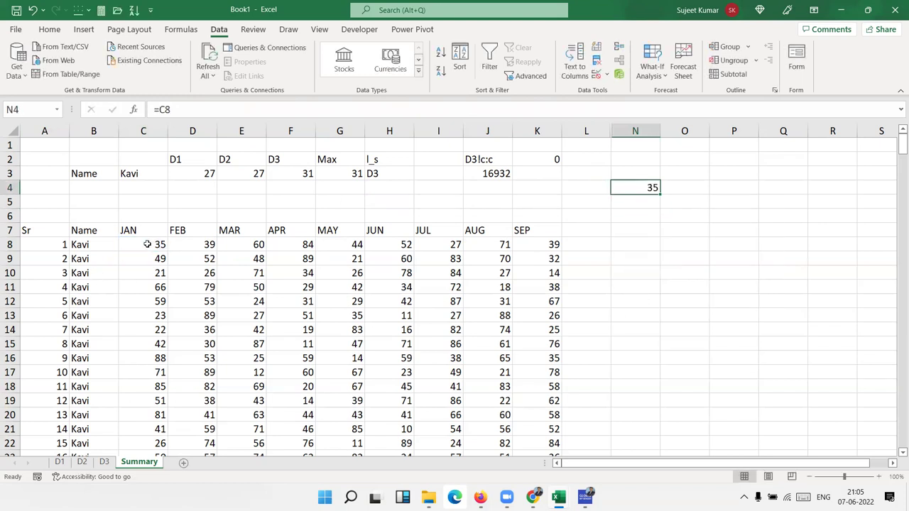
Step: Type C8 as plain text into N3
key("Up")
type("c8")
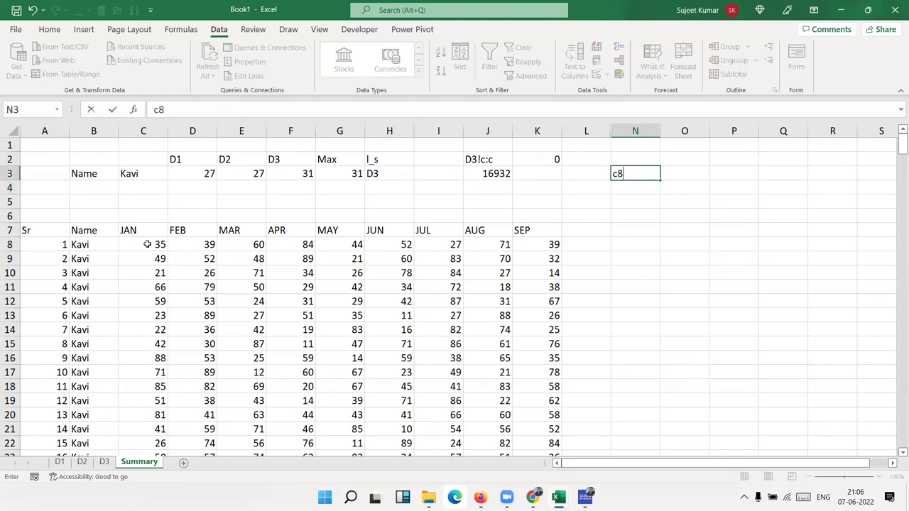
key("BackSpace")
key("BackSpace")
type("C8")
key("Return")
Step: Enter =INDIRECT(N3) in N4, which also returns 35
type("=")
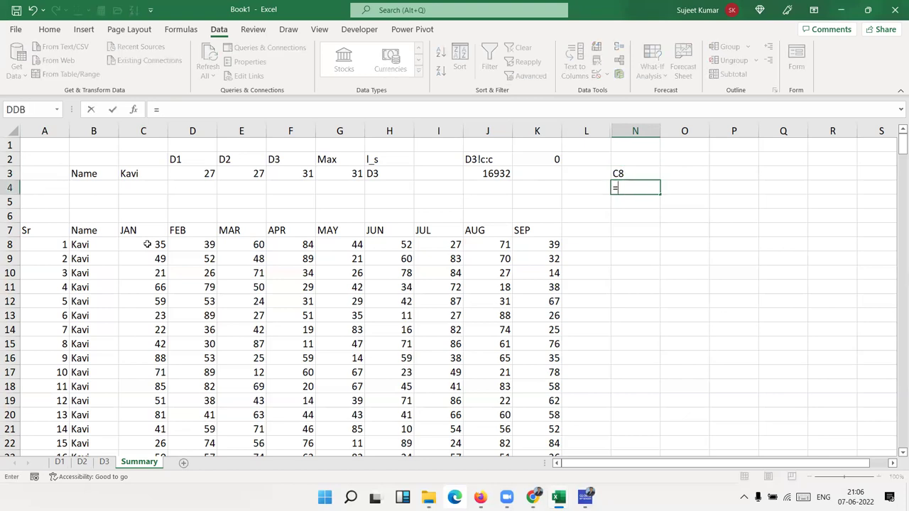
left_click(630, 170)
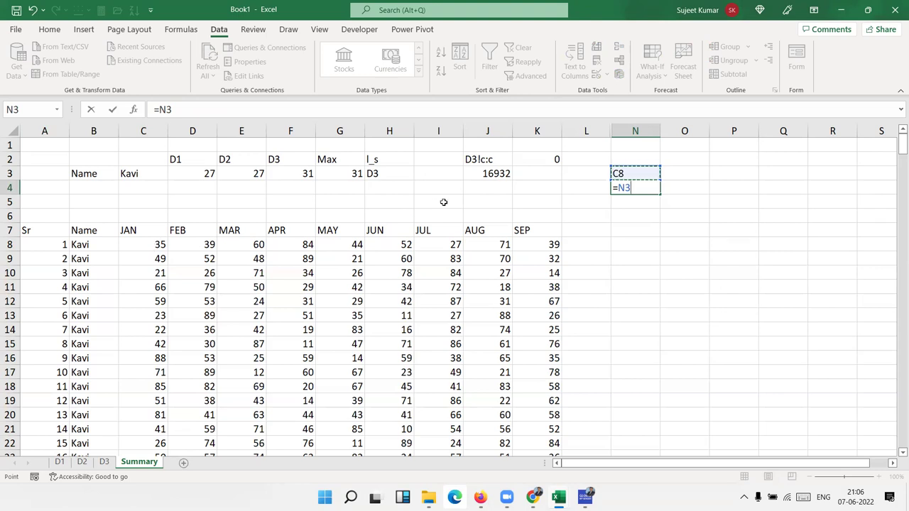
left_click(632, 187)
type("I")
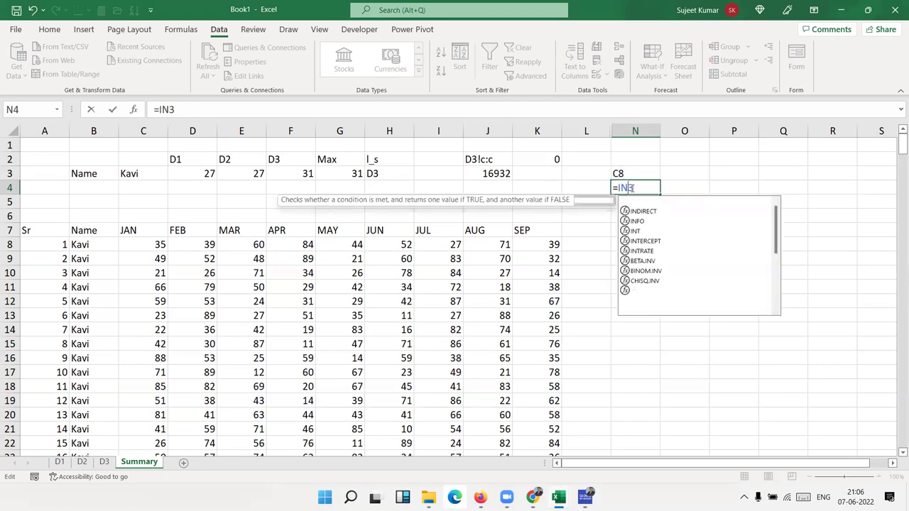
type("ND")
key("Down")
key("Tab")
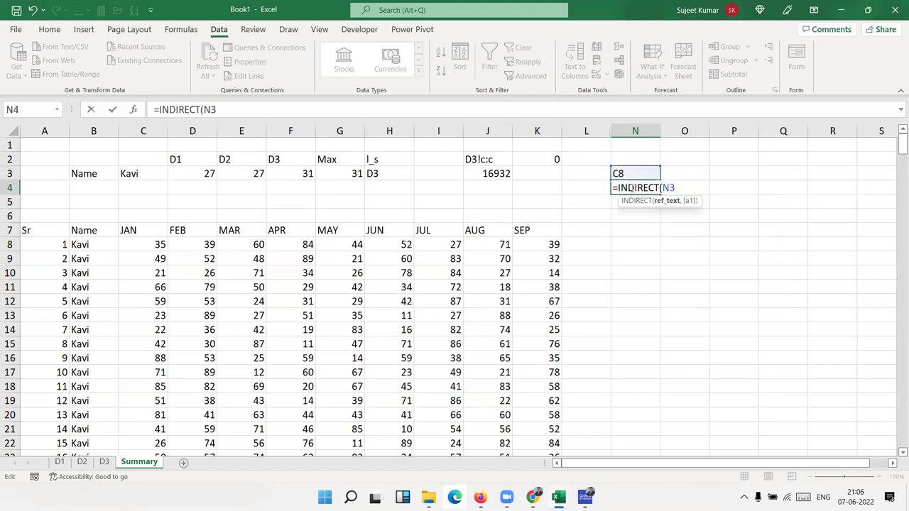
type(")")
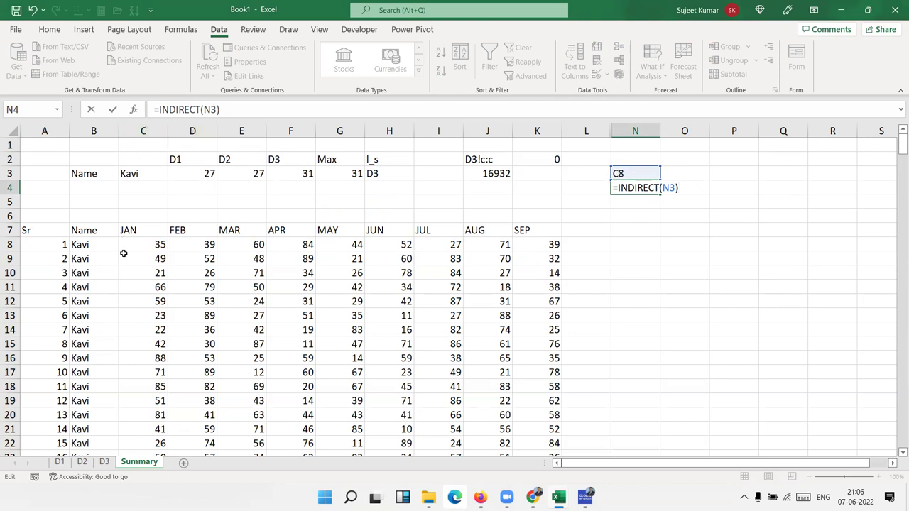
key("Return")
key("Up")
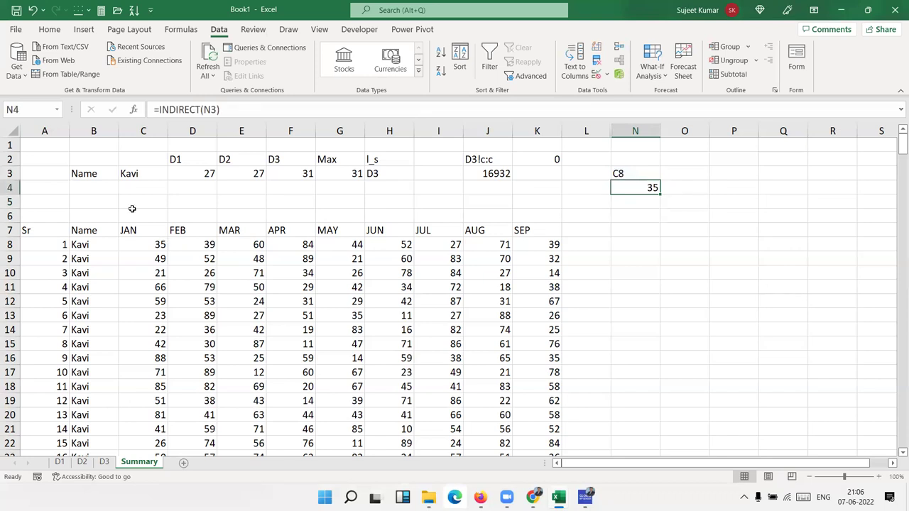
left_click(530, 163)
Step: Change K2 to =SUM(INDIRECT(J2)), now totalling sheet D3's column C as 16199
double_click(542, 159)
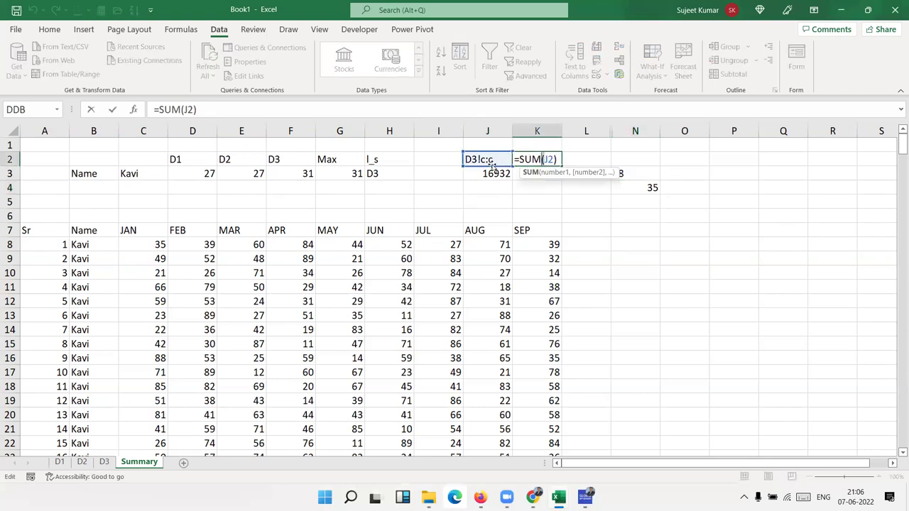
left_click(544, 159)
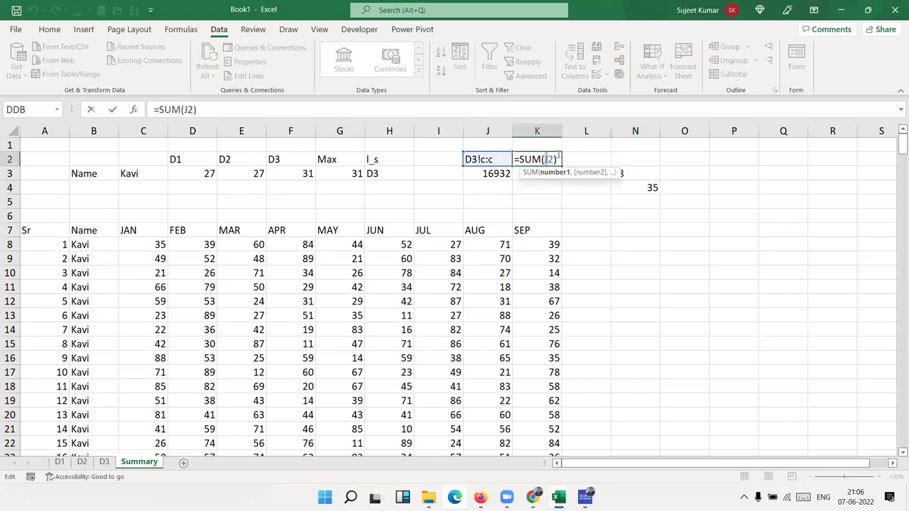
type("ind")
key("Tab")
key("Right")
key("Right")
type(")")
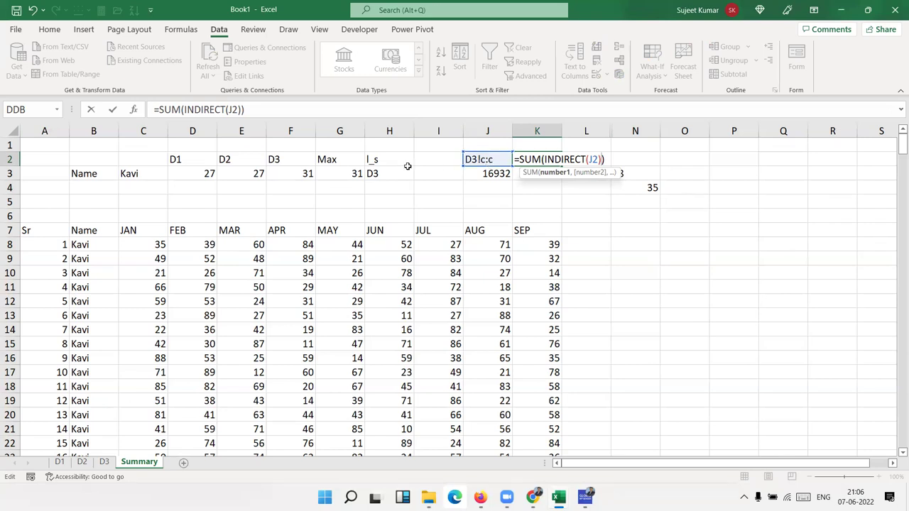
key("Return")
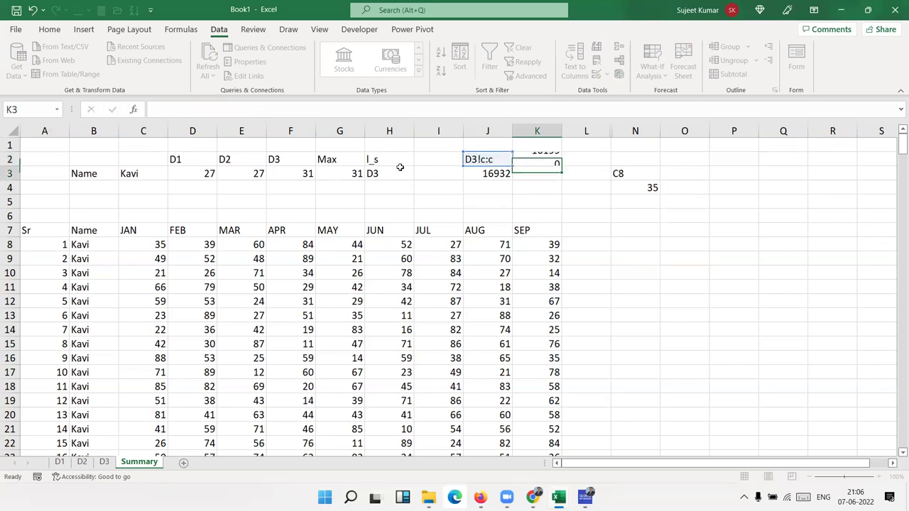
key("Up")
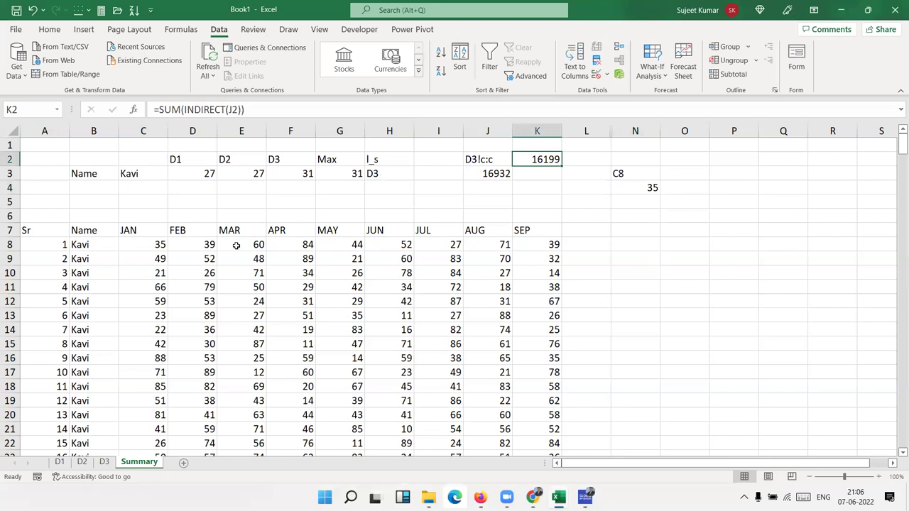
left_click(160, 245)
left_click(334, 108)
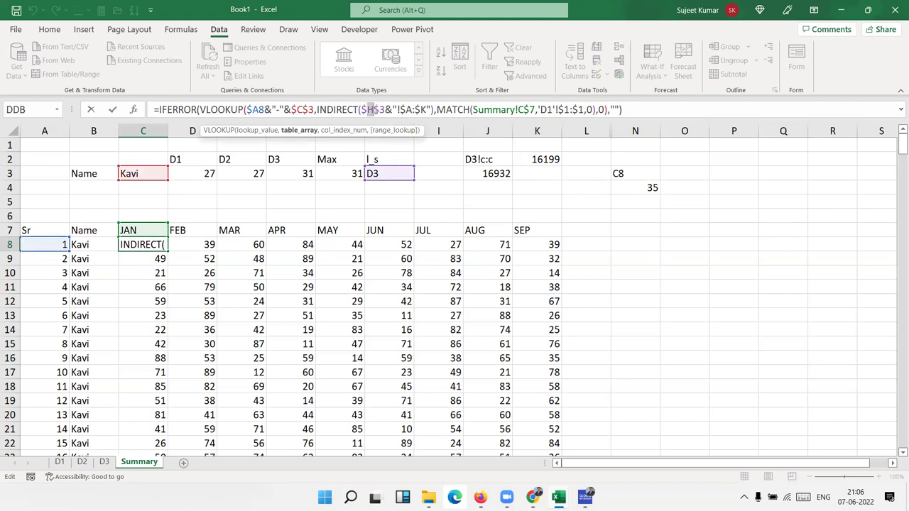
left_click(374, 109)
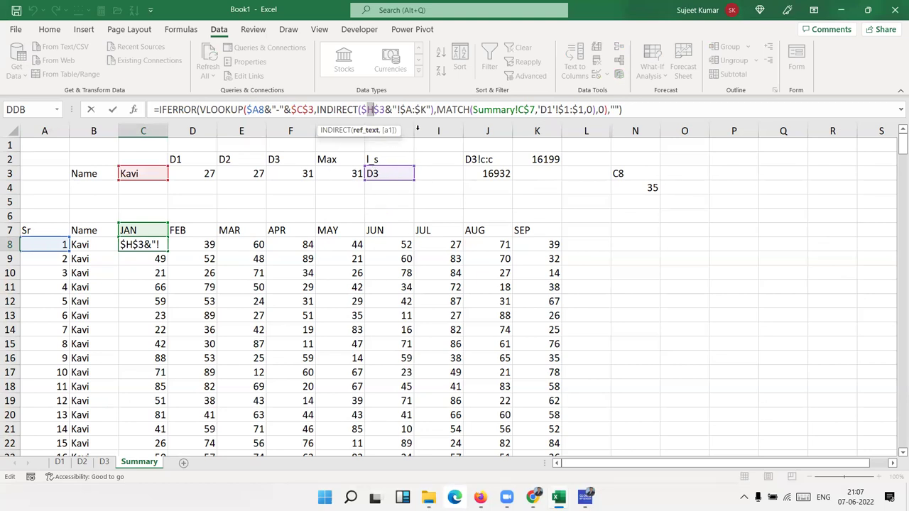
left_click_drag(399, 109, 426, 109)
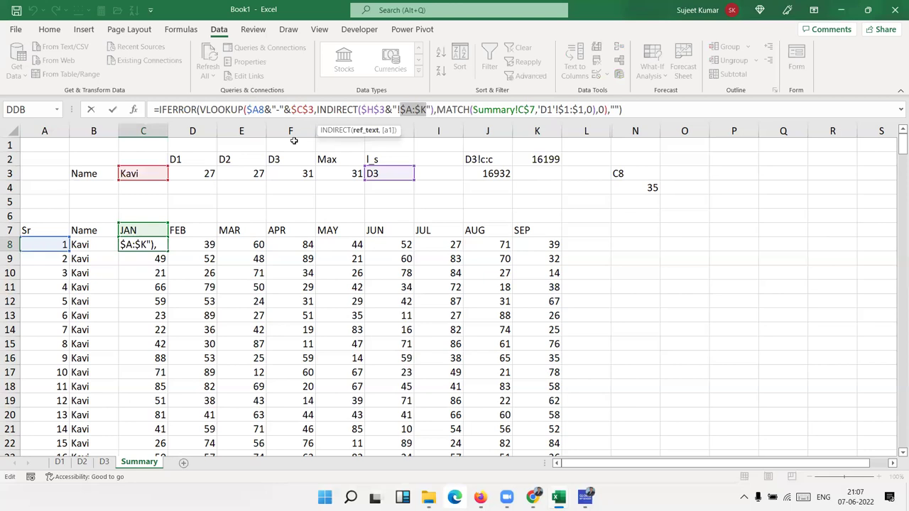
key("Return")
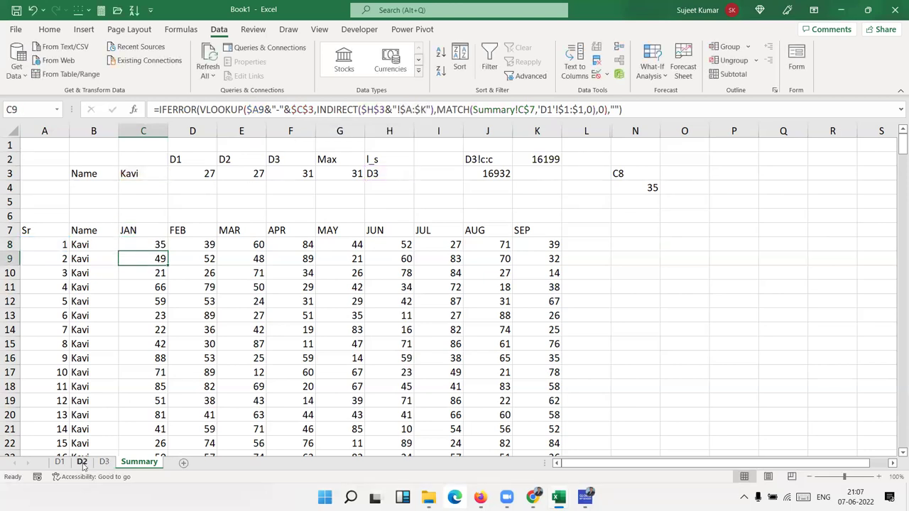
left_click(400, 175)
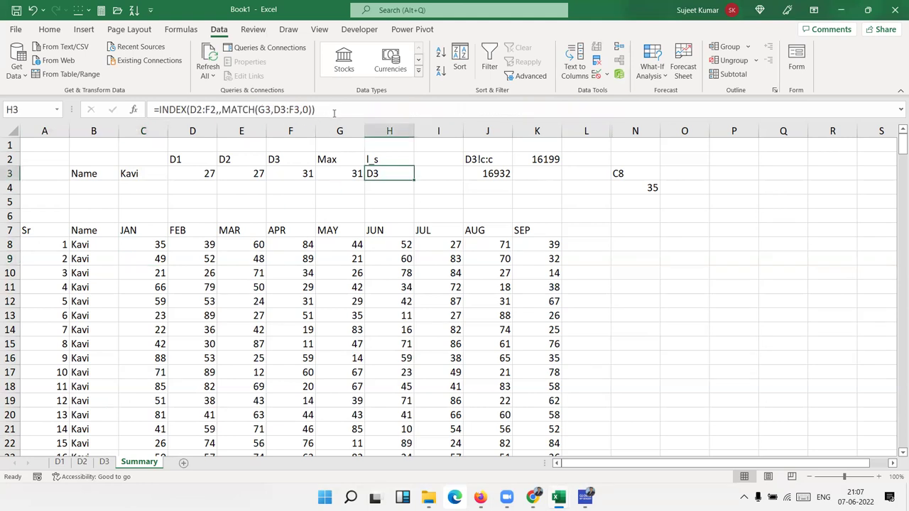
Step: Check H3's formula, then enter a D3!A:C test text in H4 and delete it
left_click(334, 111)
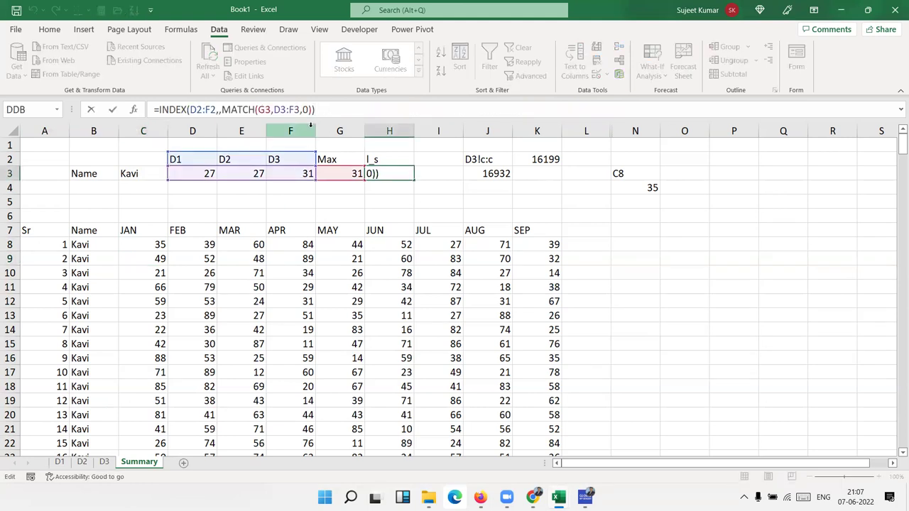
key("Return")
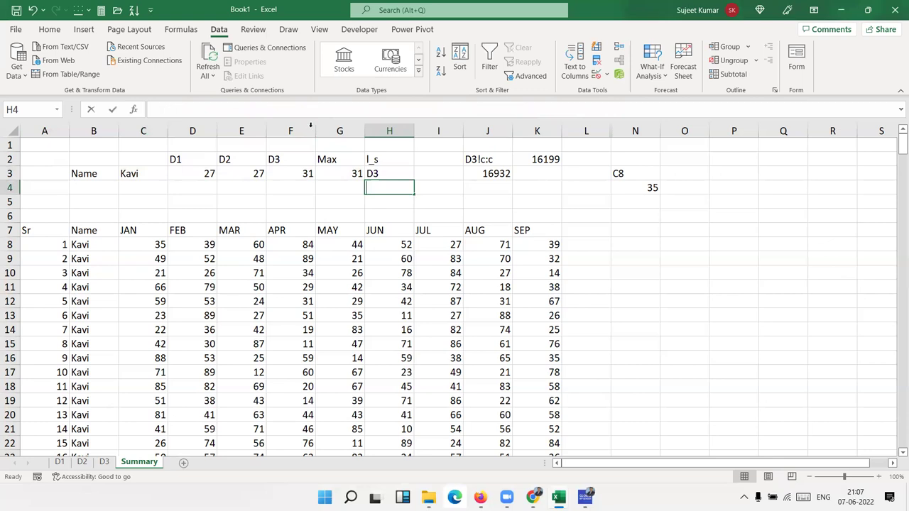
type("D33")
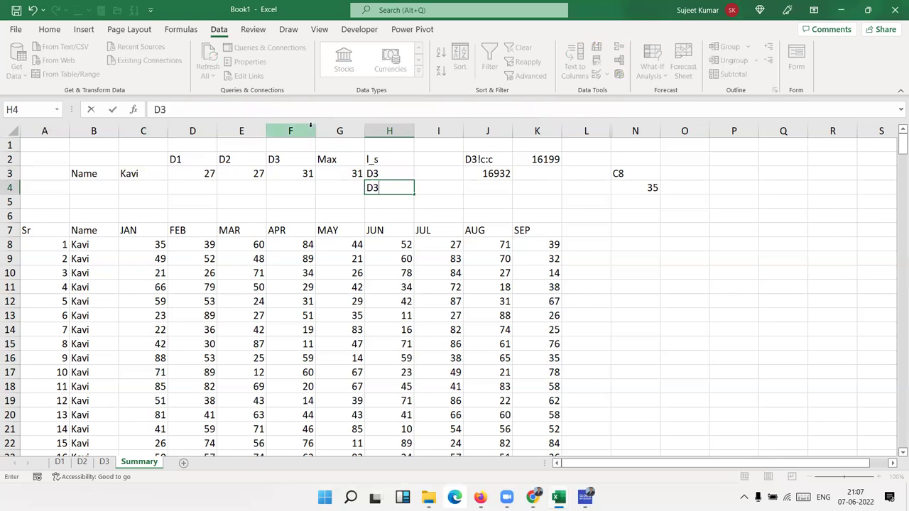
type("!A")
type(":C")
key("Return")
key("Up")
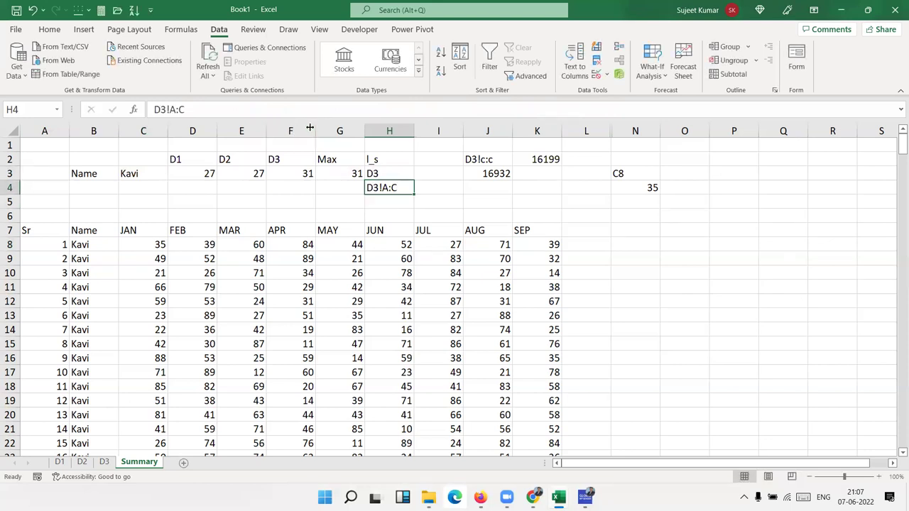
key("Up")
key("Down")
key("Delete")
key("Up")
Step: Review the row 3 COUNTIF and Max formulas, ending on the D2 sheet-name label
key("Left")
key("Left")
key("Right")
key("Right")
key("Left")
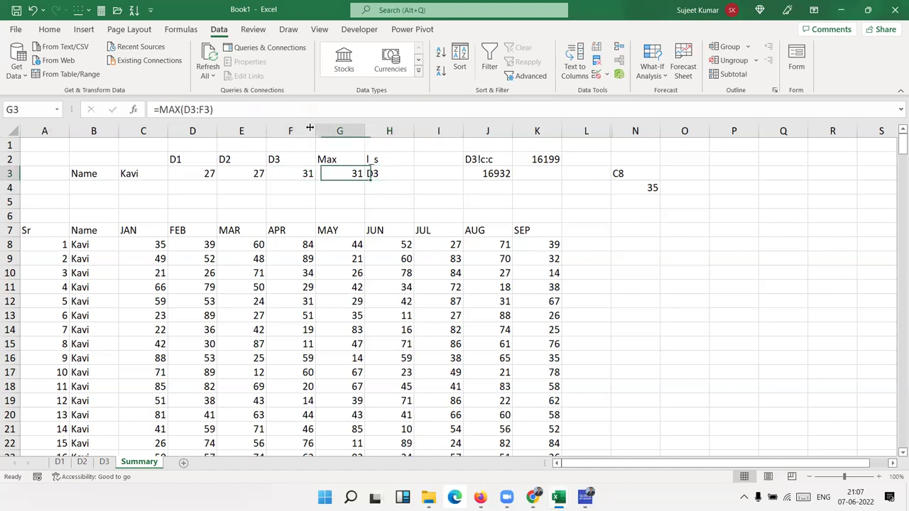
key("Left")
key("Left")
key("Left")
key("Left")
key("Right")
key("Right")
key("Right")
key("Right")
key("Right")
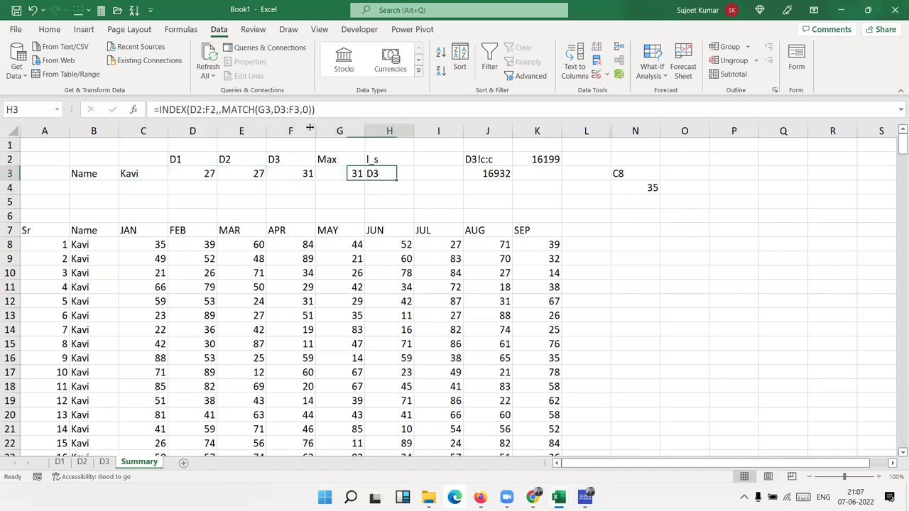
key("Left")
key("Left")
key("Left")
key("Left")
key("Right")
key("Right")
key("Right")
key("Right")
key("Left")
key("Left")
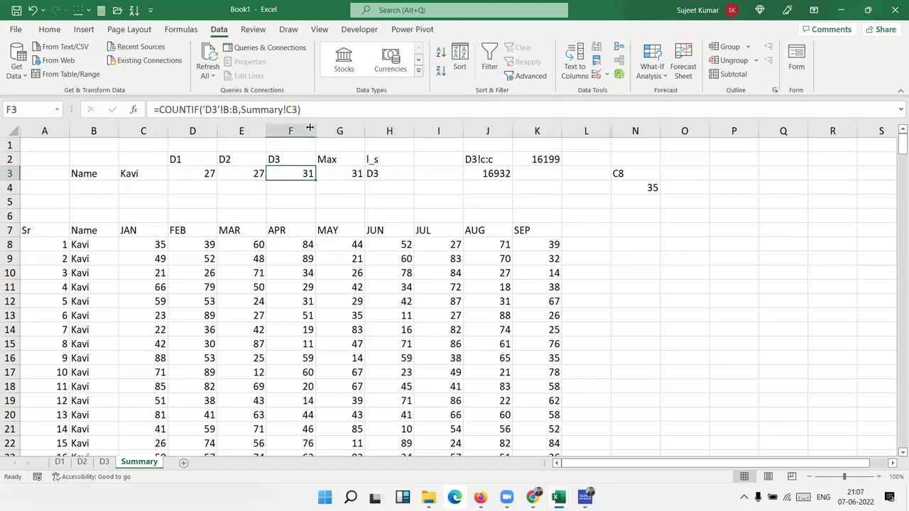
key("Left")
key("Left")
key("Up")
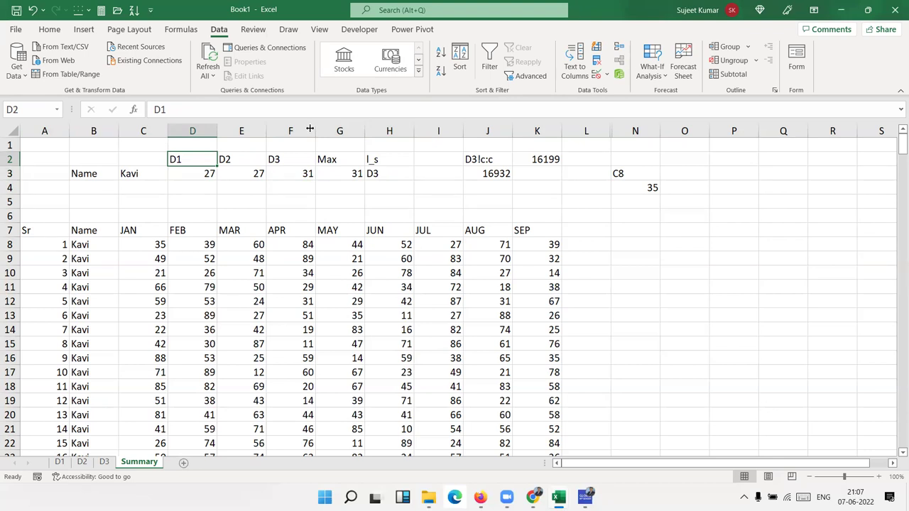
Step: Relabel D2 as D1!A:F and E2 as D2!A:P
left_click(181, 108)
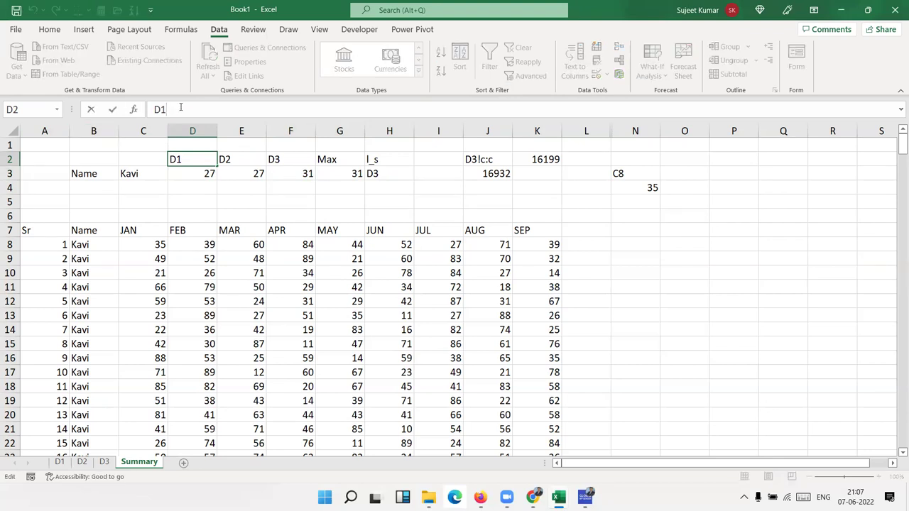
type("!")
type("A:F")
key("Return")
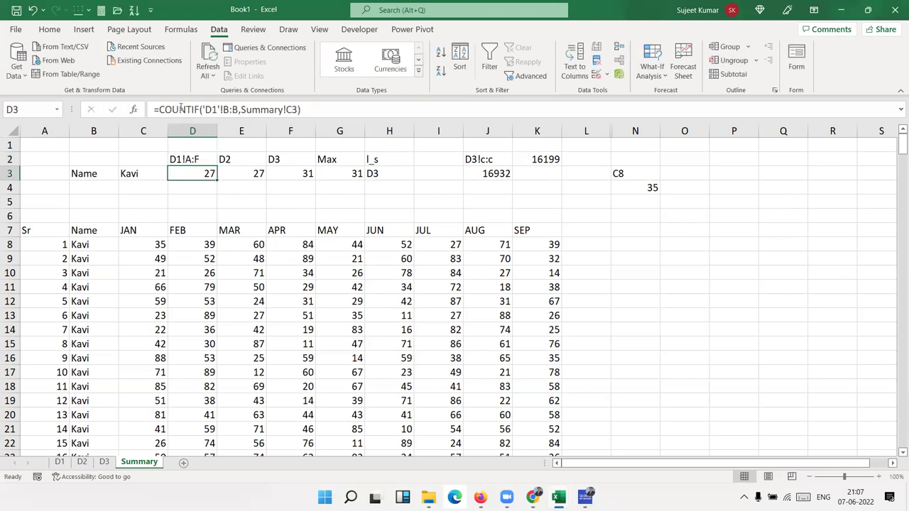
key("Up")
key("Right")
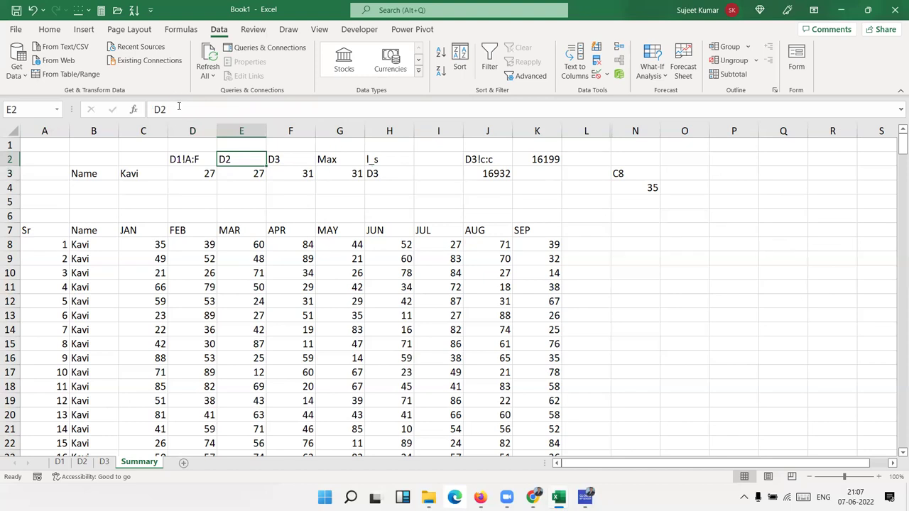
left_click(179, 107)
type("!A:P")
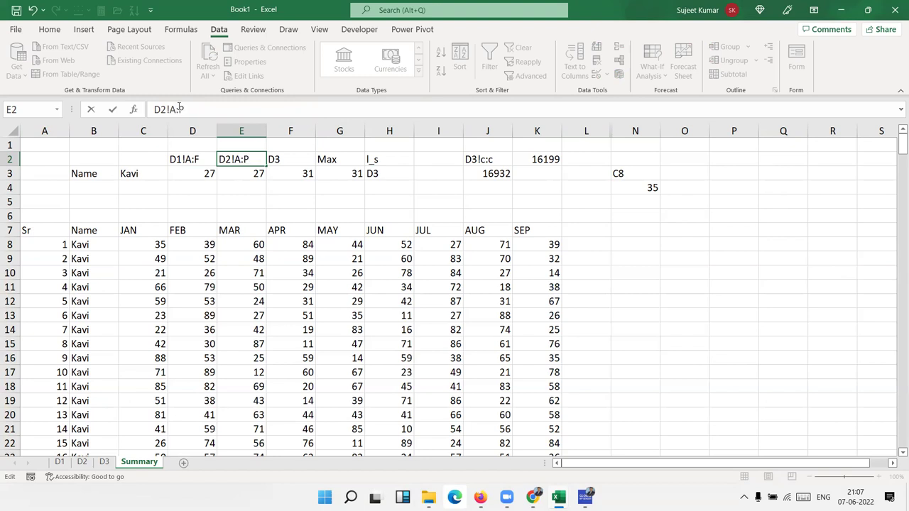
key("Return")
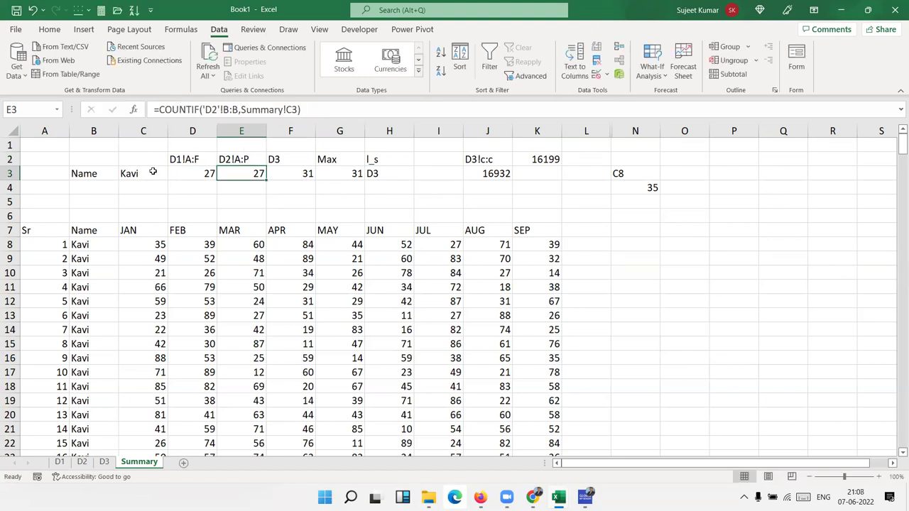
Step: Choose Puja in C3, which leaves the monthly table blank
left_click(153, 172)
left_click(172, 174)
scroll(176, 202, "up", 2)
left_click(135, 184)
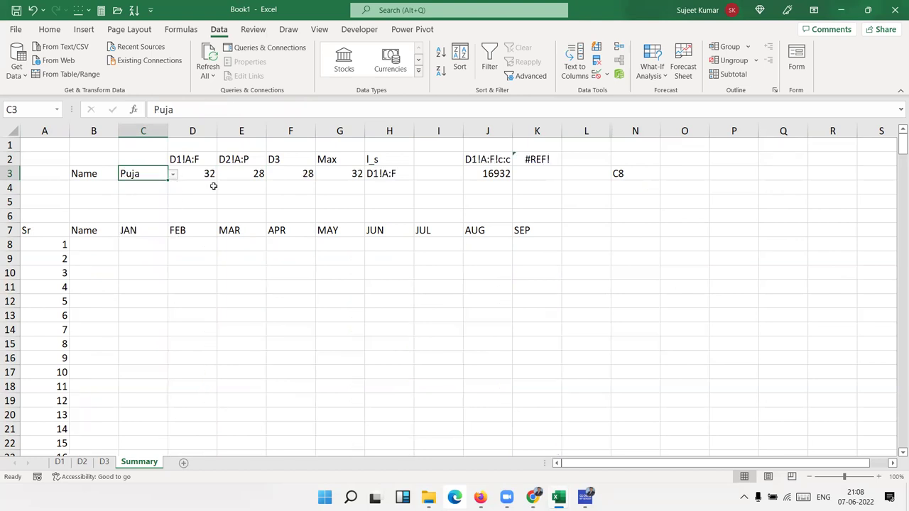
Step: Inspect the H3 INDEX/MATCH and C8 lookup formulas without changing them
left_click(392, 172)
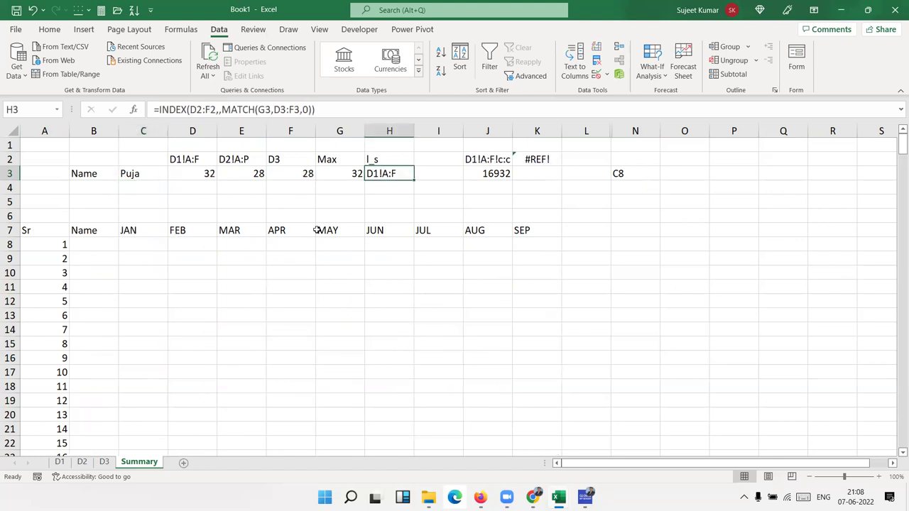
left_click(124, 242)
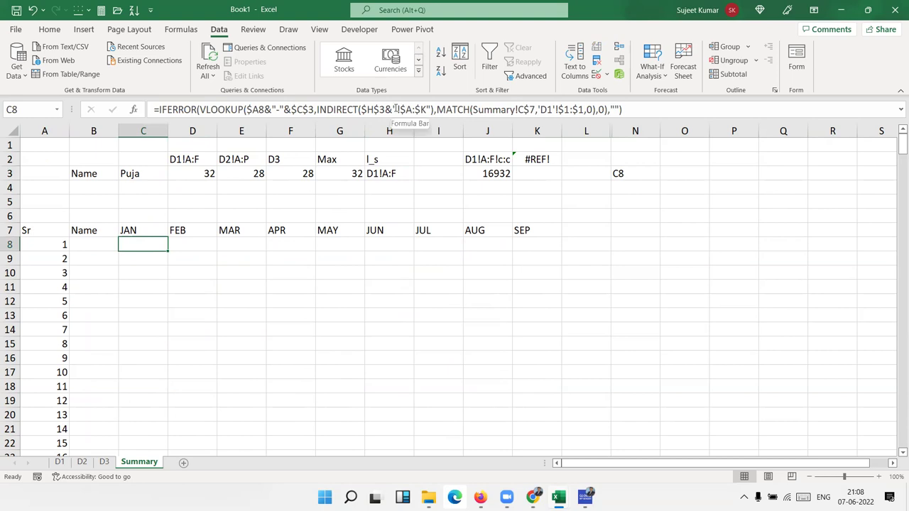
left_click_drag(395, 110, 422, 109)
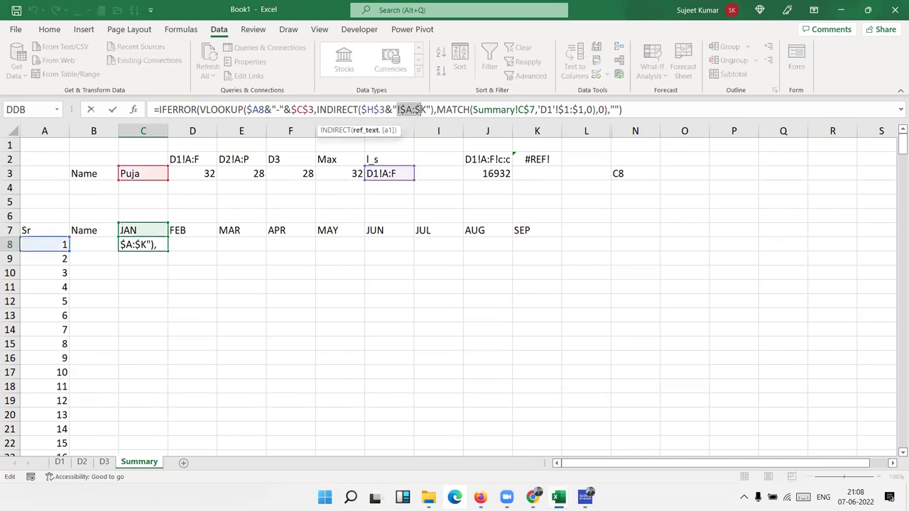
key("Escape")
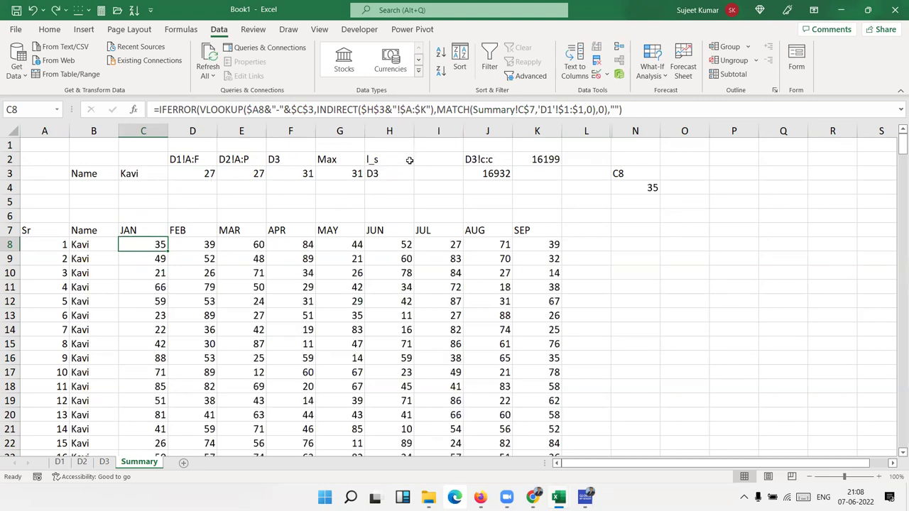
Step: Restore the D2 label to D1
left_click(203, 159)
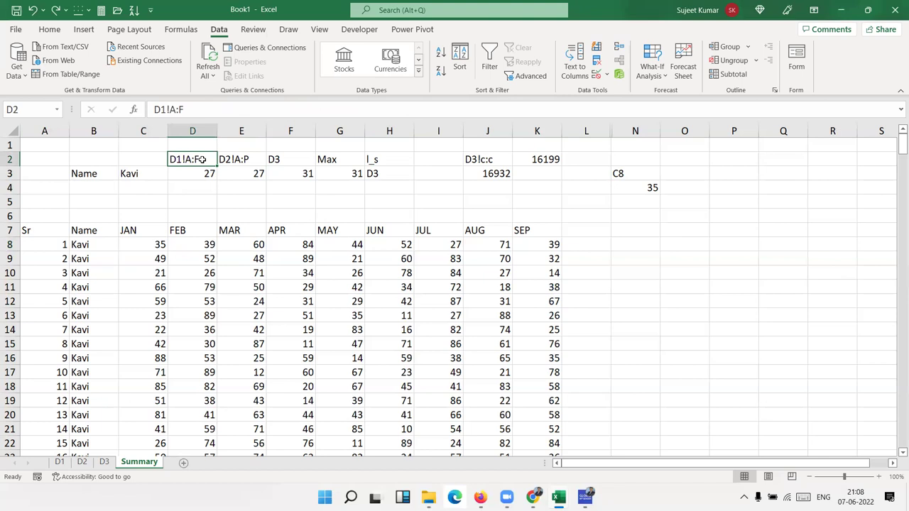
type("D1")
key("Tab")
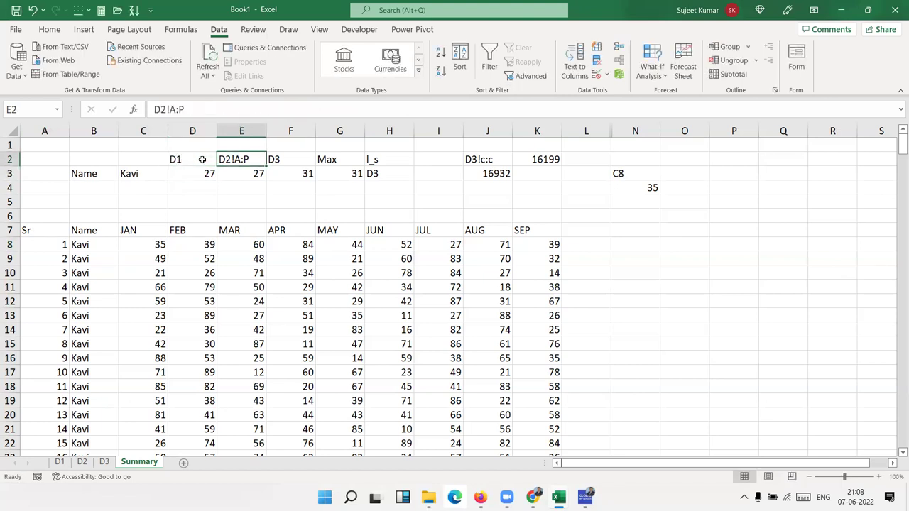
Step: Restore E2's label to D2, then review the D9, F3 and H3 formulas
type("D2")
key("Tab")
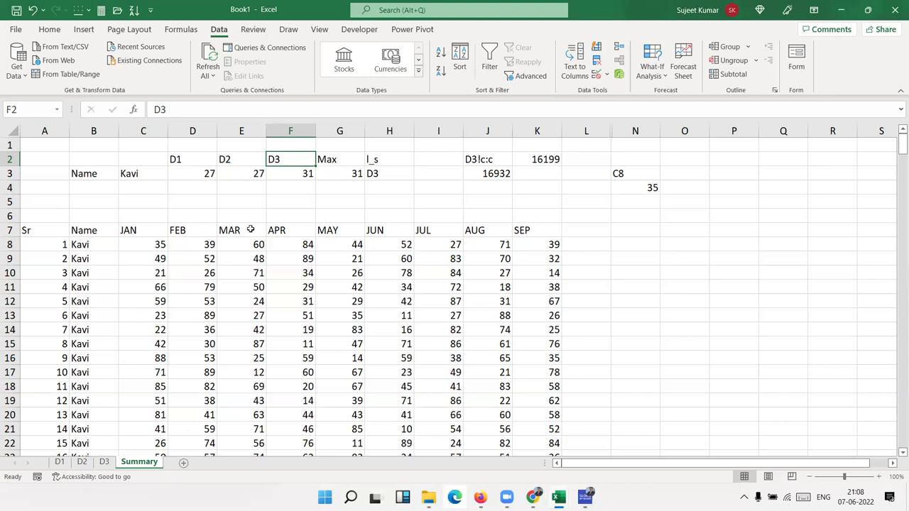
left_click(253, 256)
left_click(191, 260)
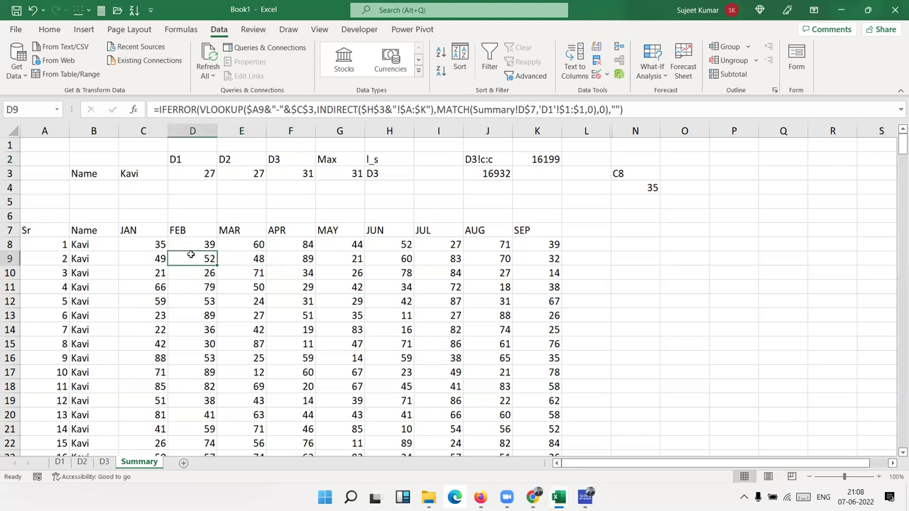
left_click(277, 170)
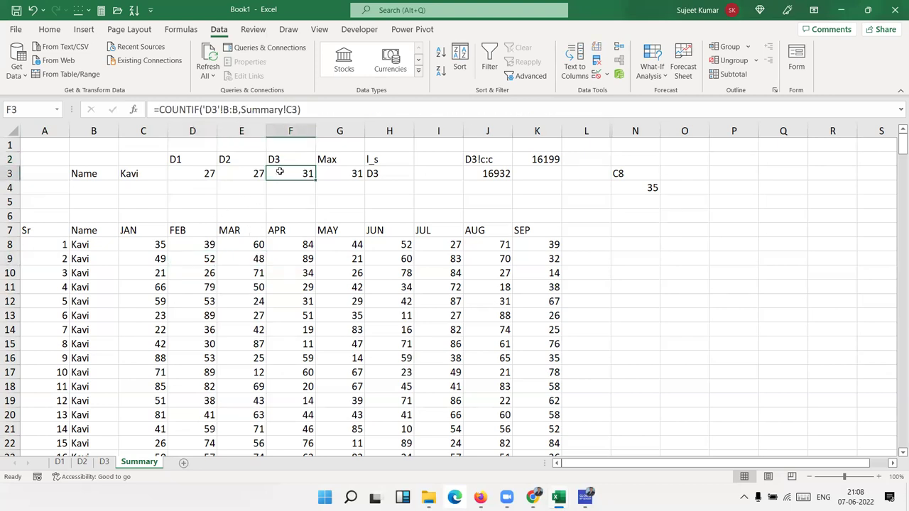
left_click(396, 176)
left_click(495, 173)
left_click(539, 182)
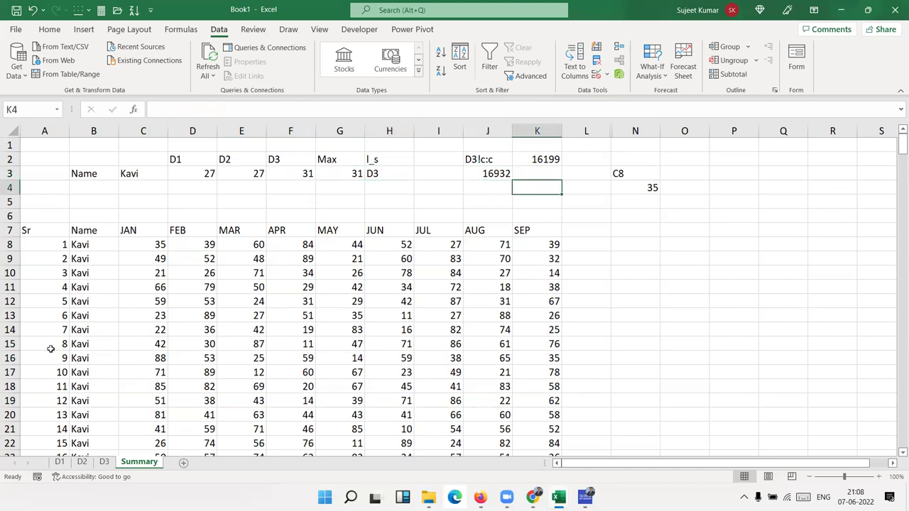
Step: Browse sheets D1, D2 and D3, then return to Summary showing Kavi's D3 figures
left_click(61, 463)
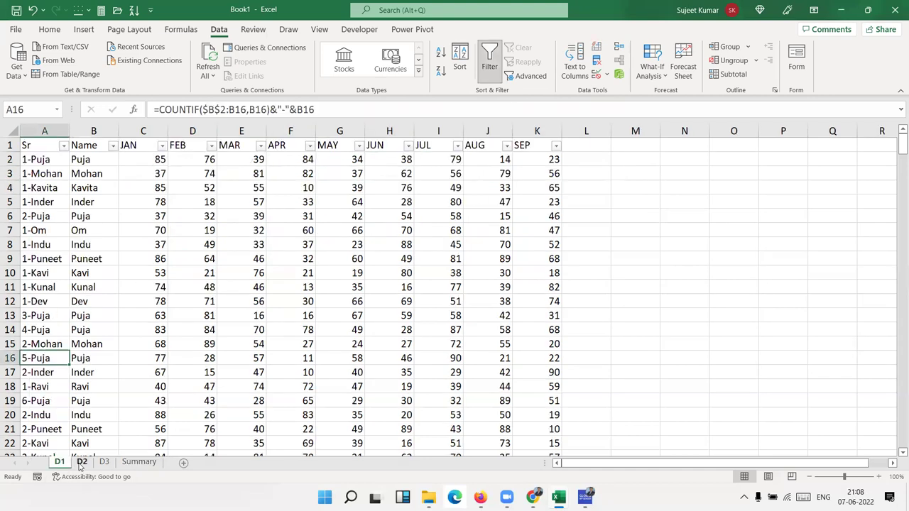
left_click(81, 463)
left_click(104, 463)
left_click(126, 462)
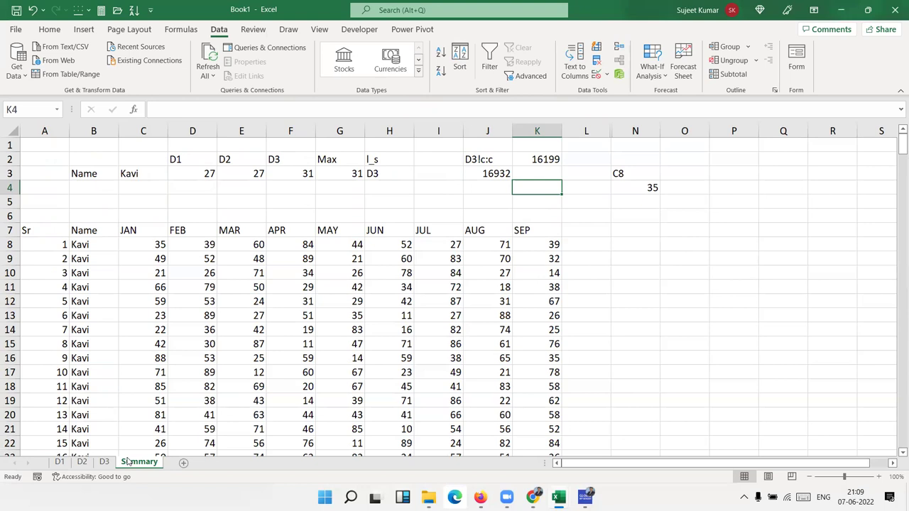
key("Return")
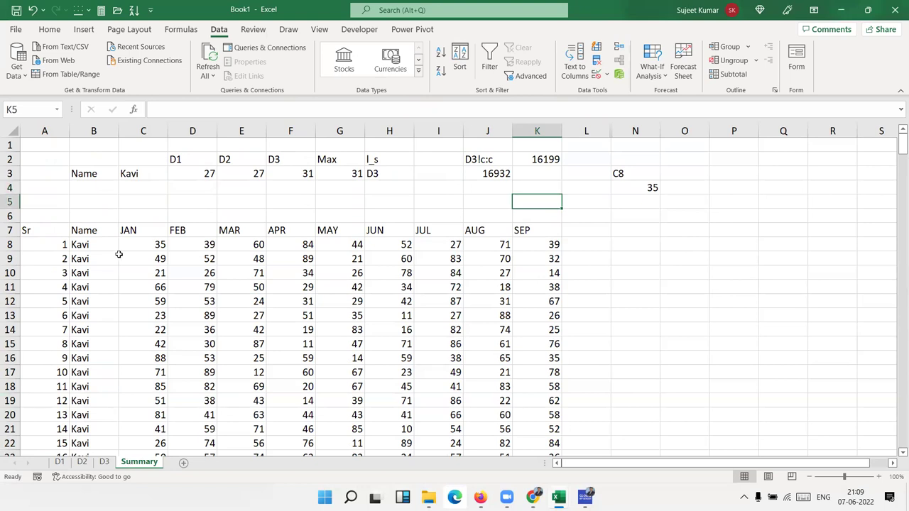
left_click(110, 245)
left_click_drag(619, 249, 825, 237)
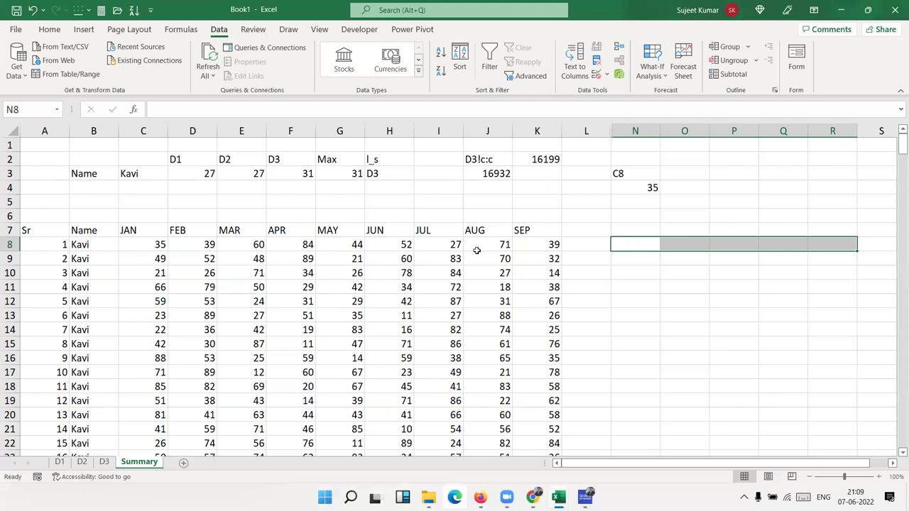
left_click(348, 268)
left_click(142, 301)
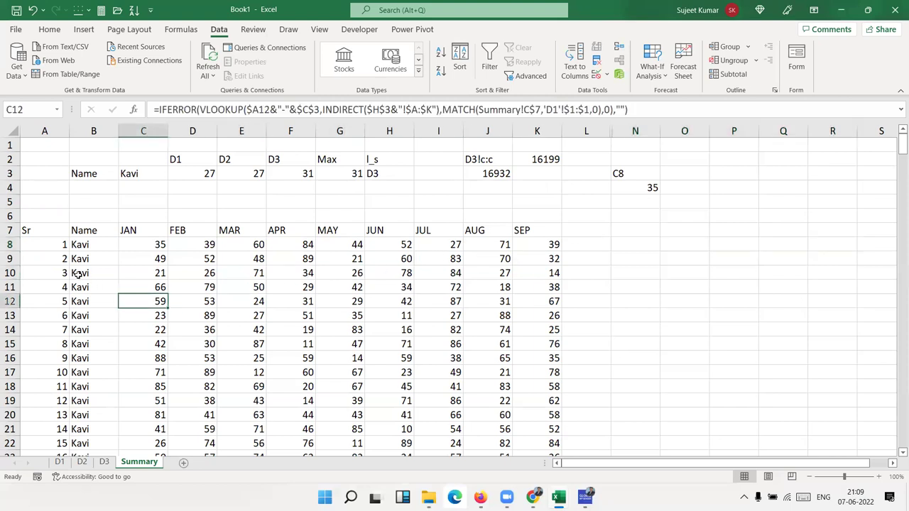
left_click(102, 244)
left_click(135, 244)
left_click(172, 244)
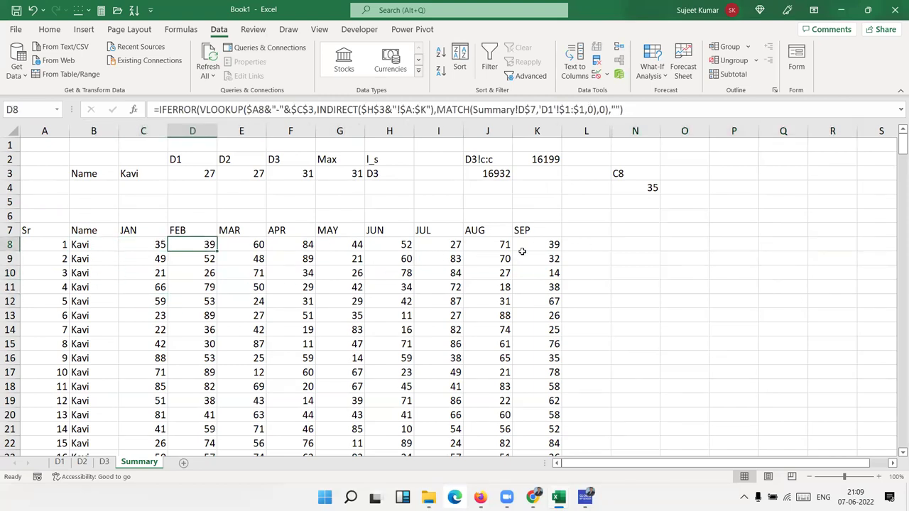
left_click_drag(59, 233, 231, 260)
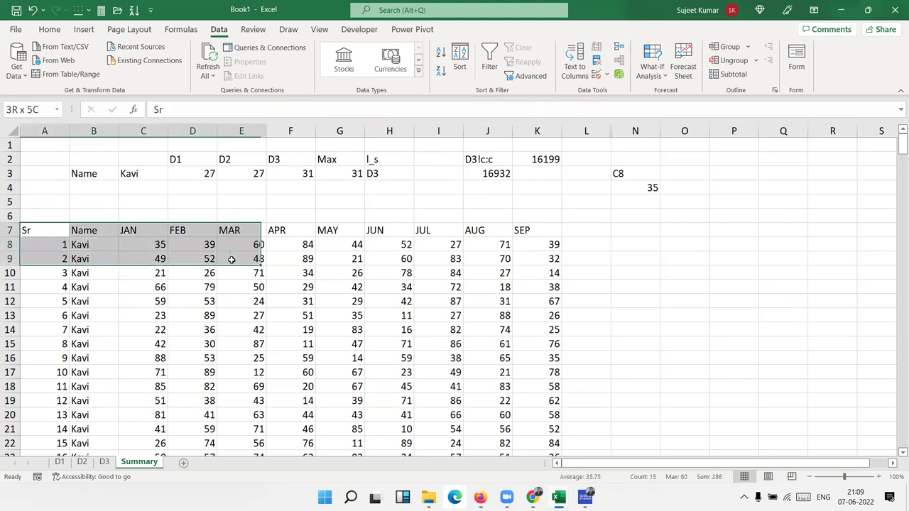
left_click(338, 249)
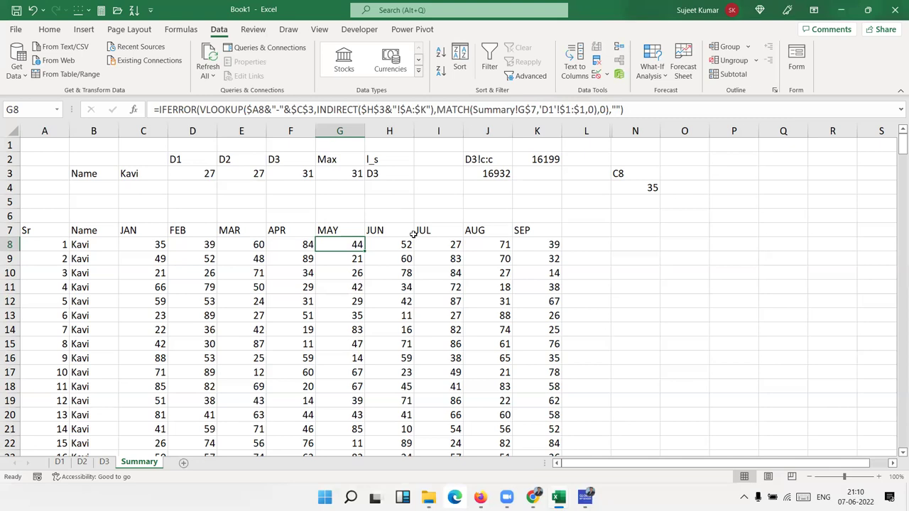
mouse_move(53, 246)
left_mouse_down()
mouse_move(476, 423)
mouse_move(542, 211)
left_mouse_up()
scroll(542, 211, "up", 9)
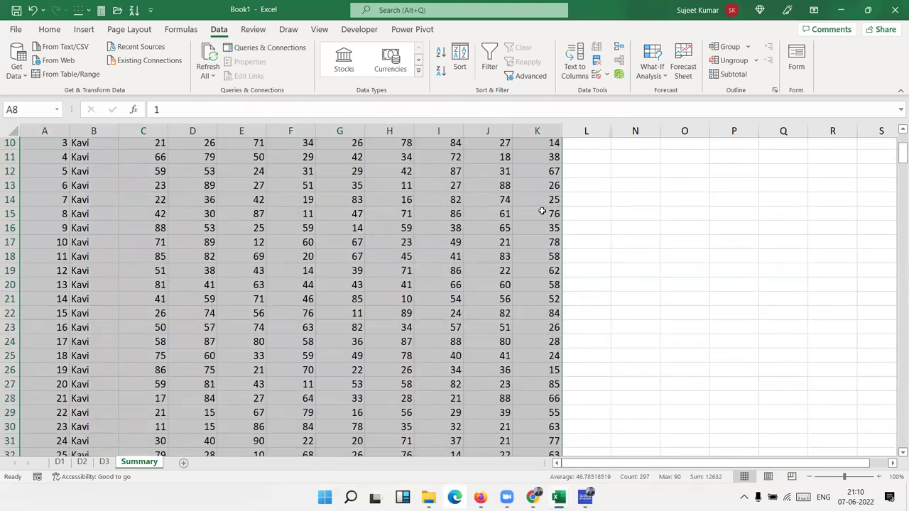
mouse_move(635, 244)
left_mouse_down()
mouse_move(779, 301)
mouse_move(809, 392)
left_mouse_up()
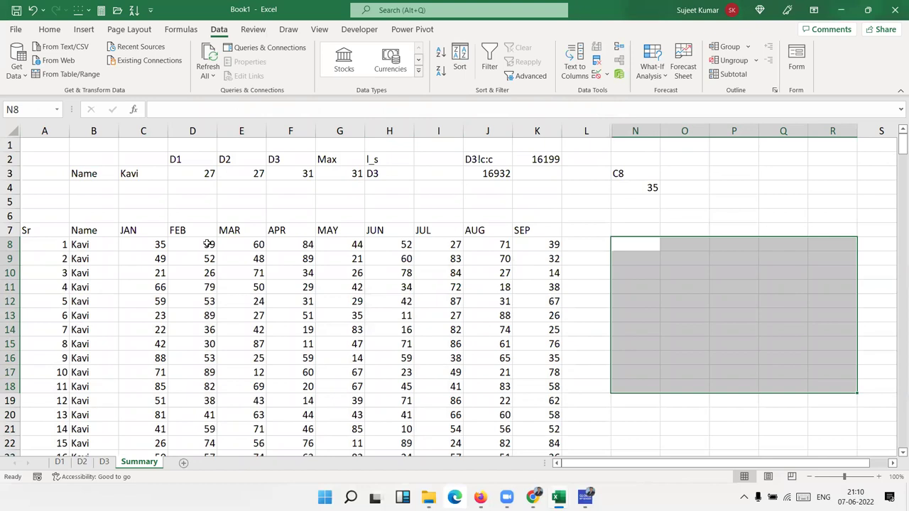
left_click(213, 233)
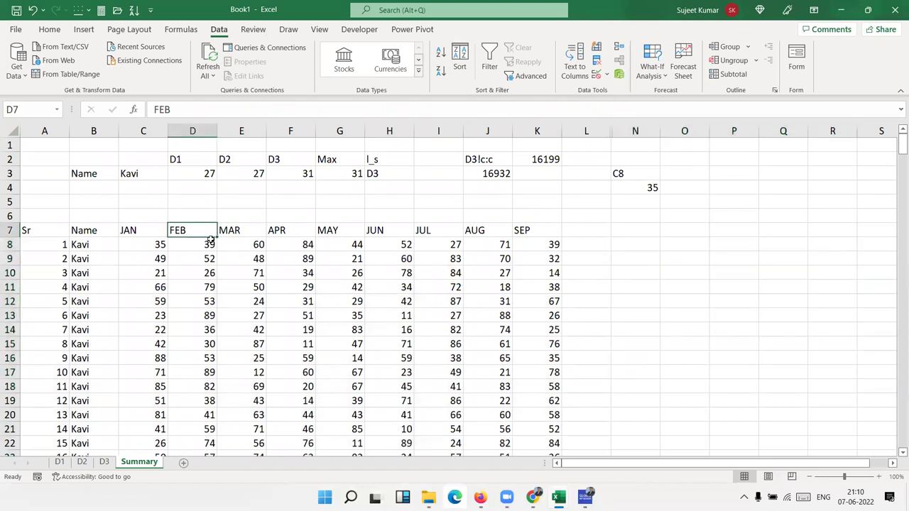
left_click(115, 233)
left_click(138, 256)
left_click(282, 288)
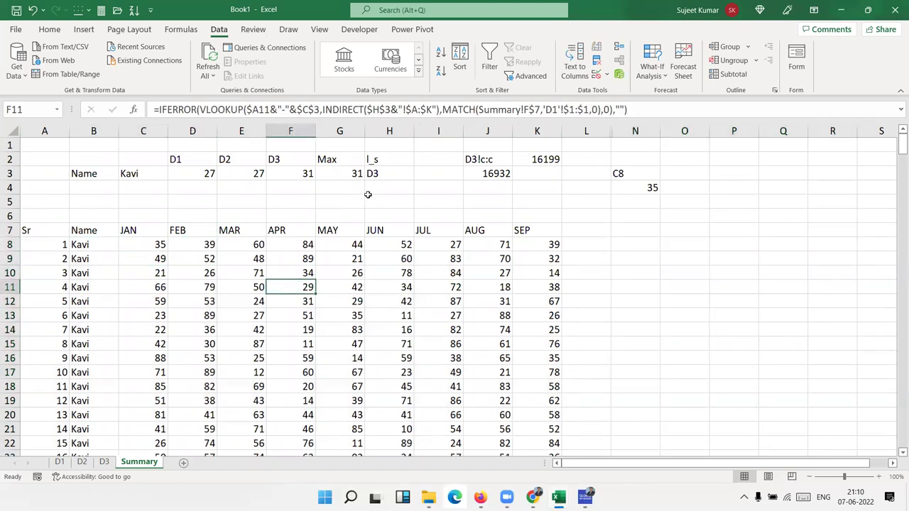
left_click(383, 176)
left_click(366, 270)
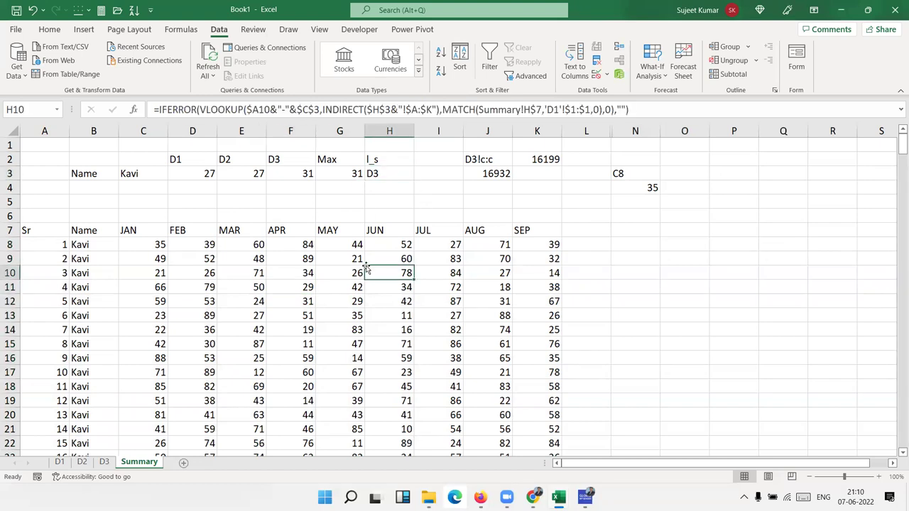